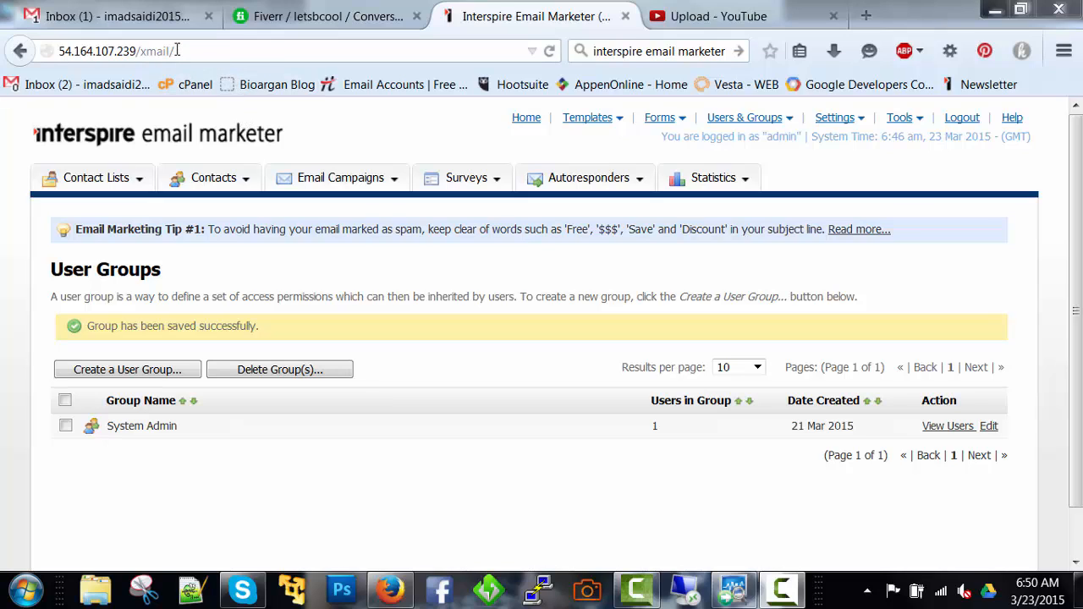
# Load the site at 54.164.107.239/xmail/ and log out of the admin account
pyautogui.doubleClick(177, 51)
pyautogui.tripleClick(176, 50)
pyautogui.hotkey('ctrl', 'c')
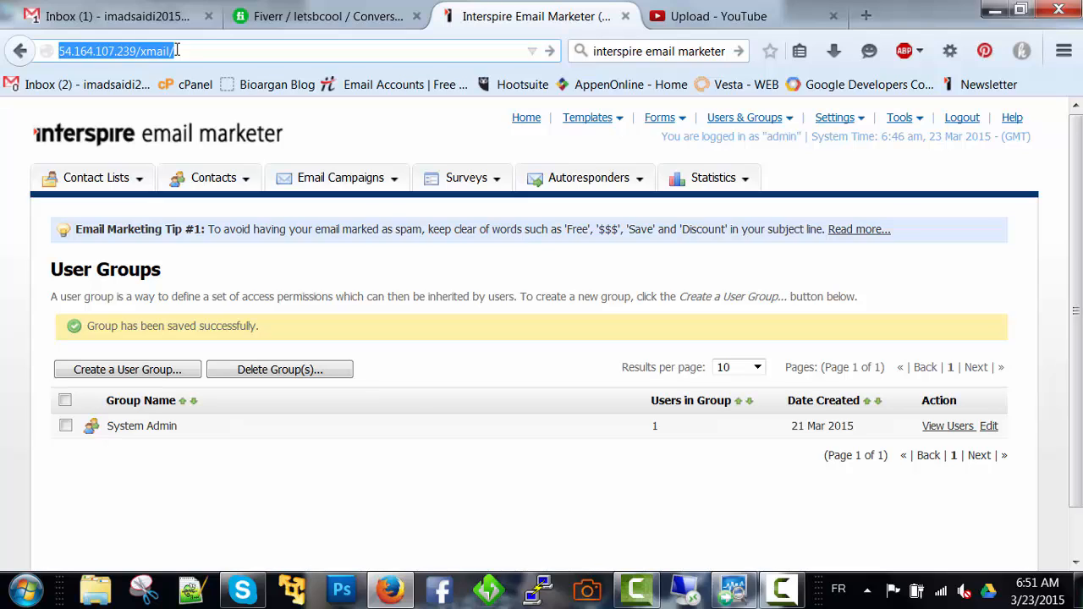
pyautogui.press('Return')
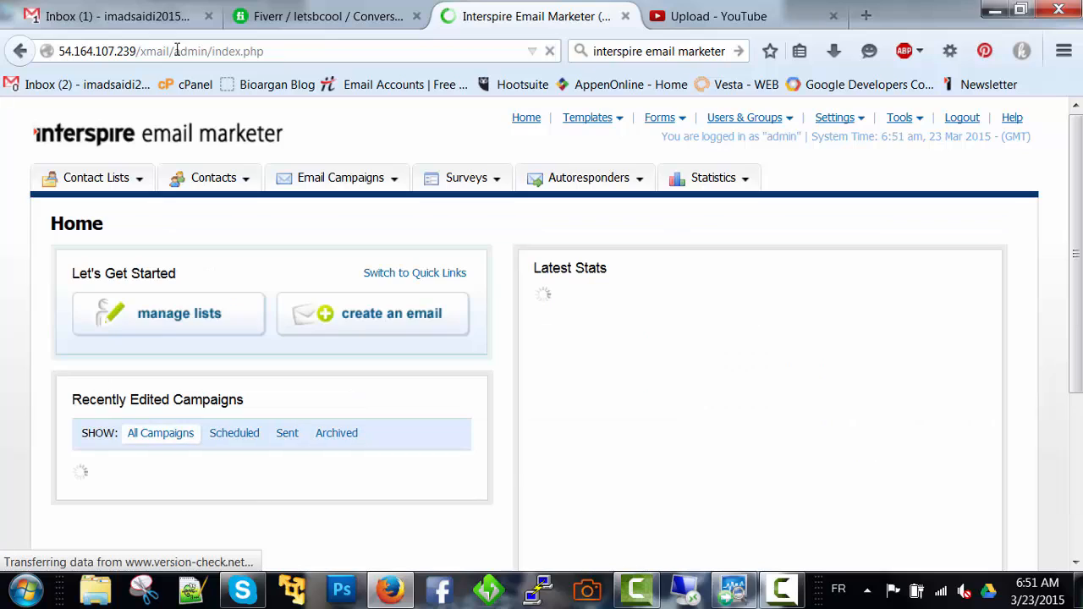
pyautogui.click(962, 120)
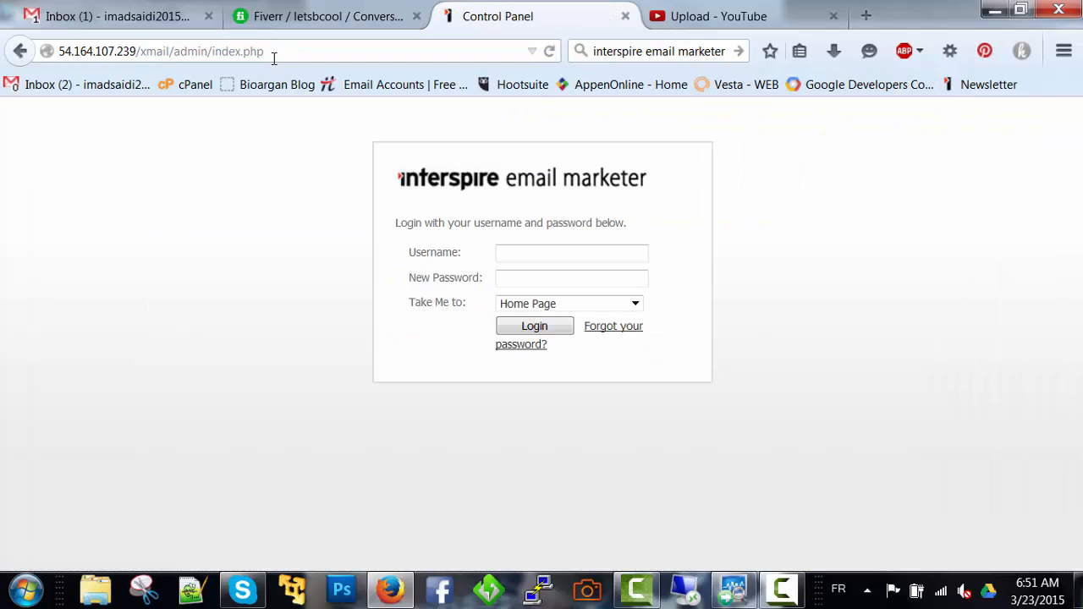
# Reload the login page from the copied address and log in as admin with the account password
pyautogui.click(231, 51)
pyautogui.rightClick(231, 51)
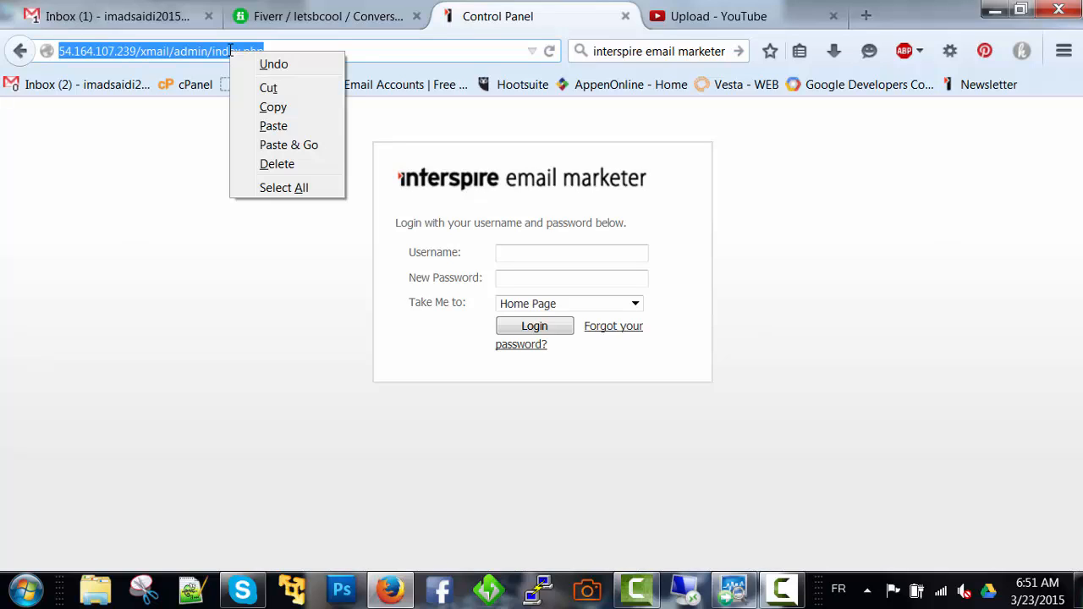
pyautogui.click(284, 147)
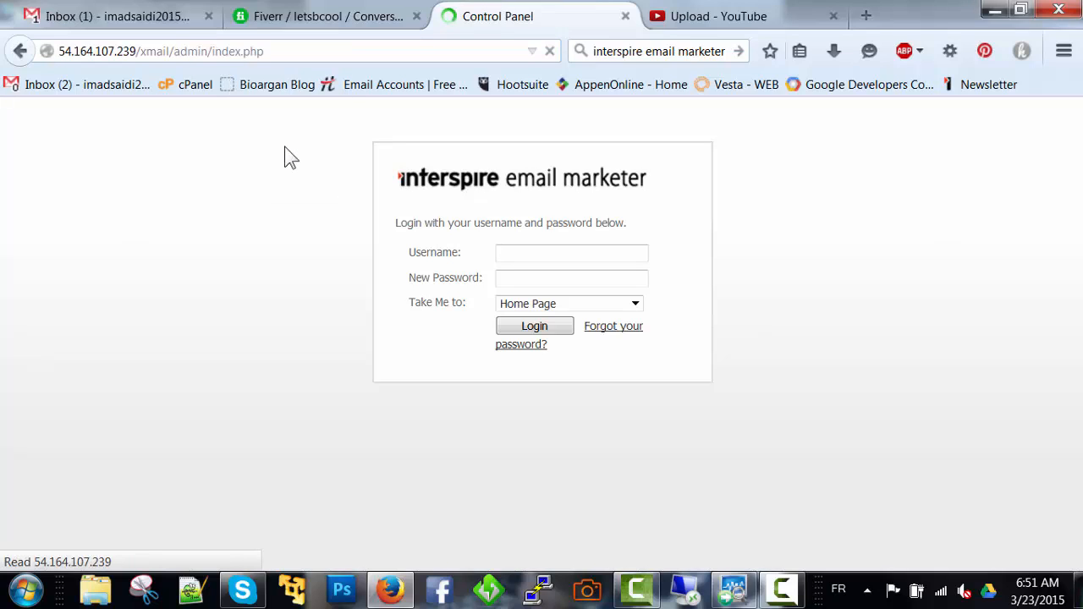
pyautogui.click(509, 252)
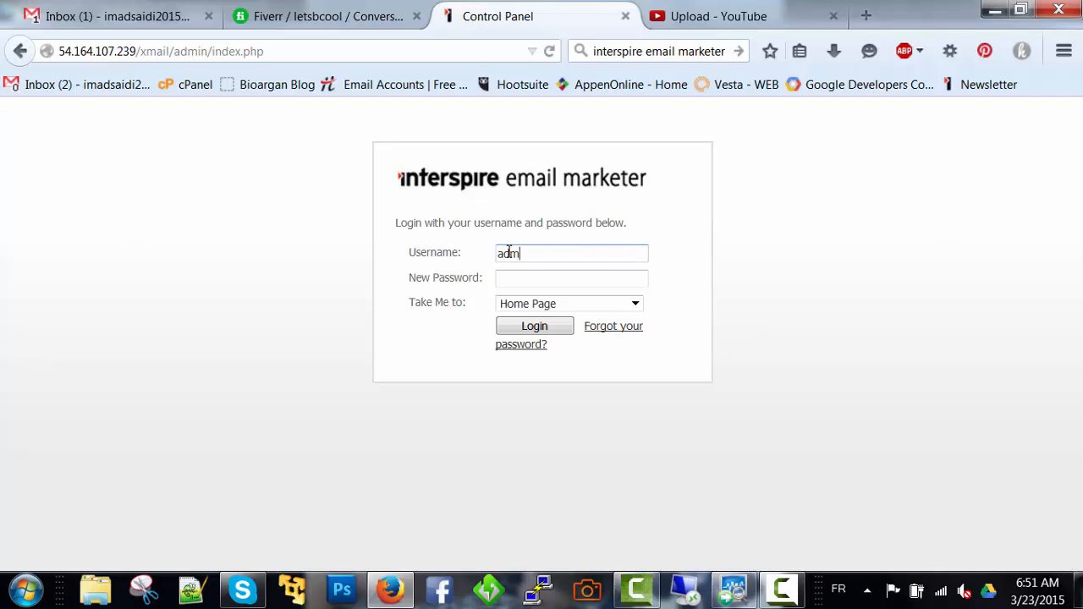
pyautogui.press('Tab')
pyautogui.write('••••')
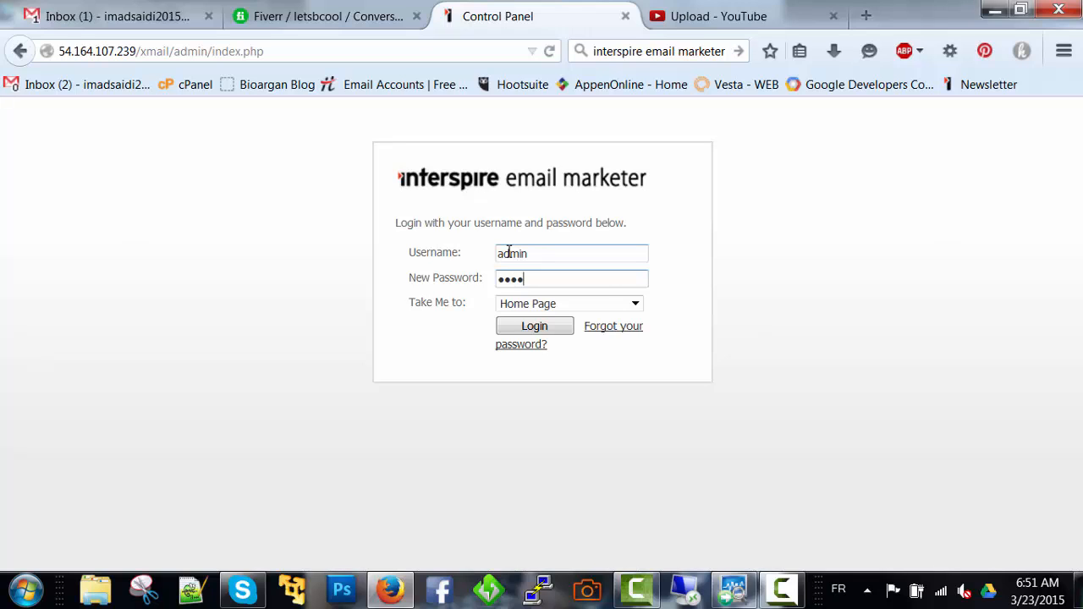
pyautogui.press('Return')
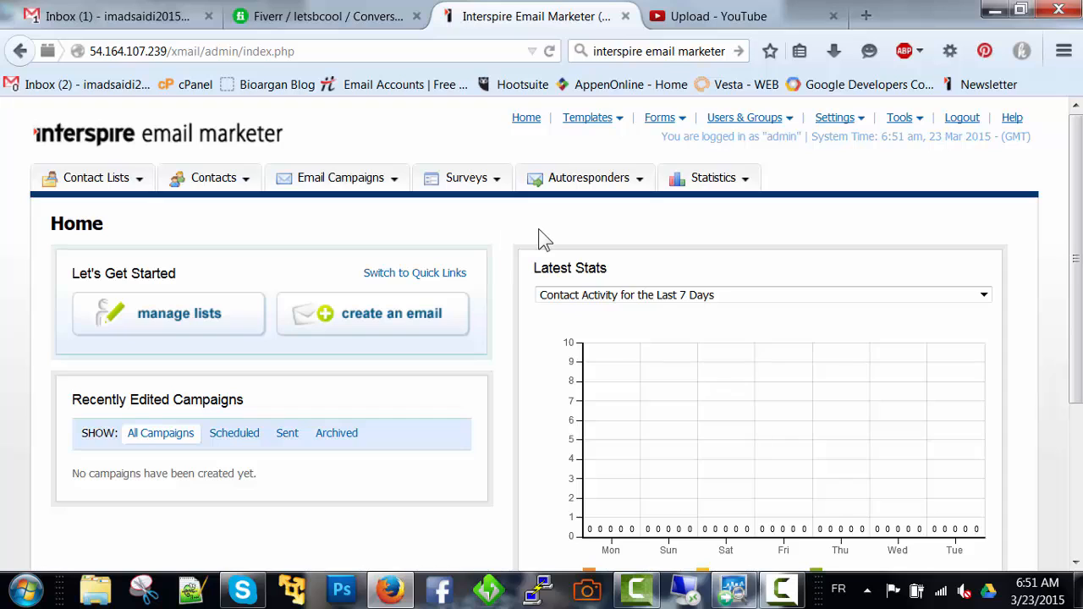
# Open the application settings and review the contact email address, the multiple unsubscribe option and the database details
pyautogui.click(860, 123)
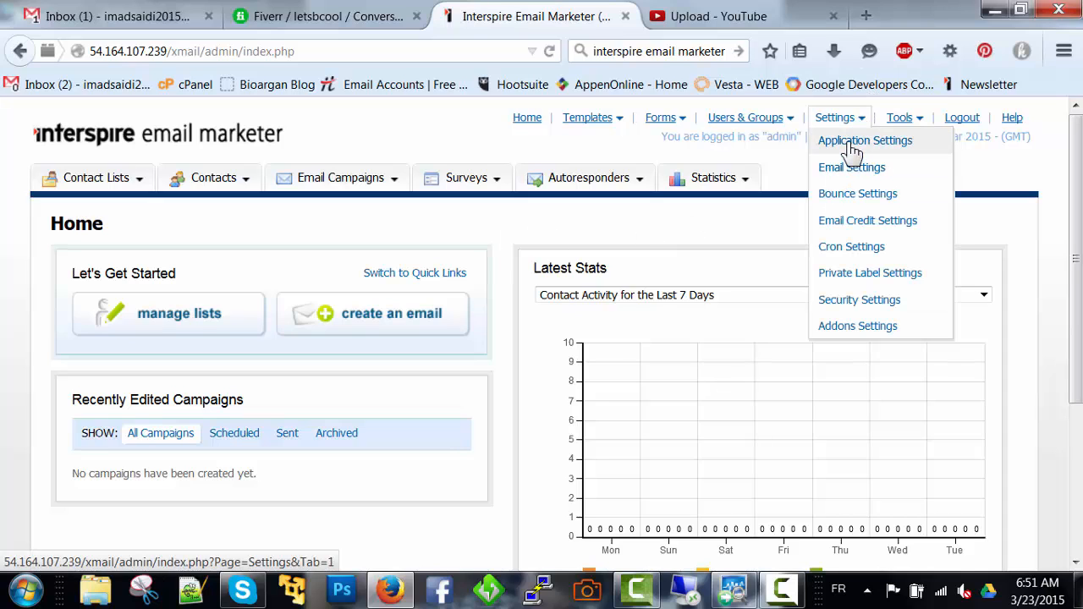
pyautogui.click(852, 151)
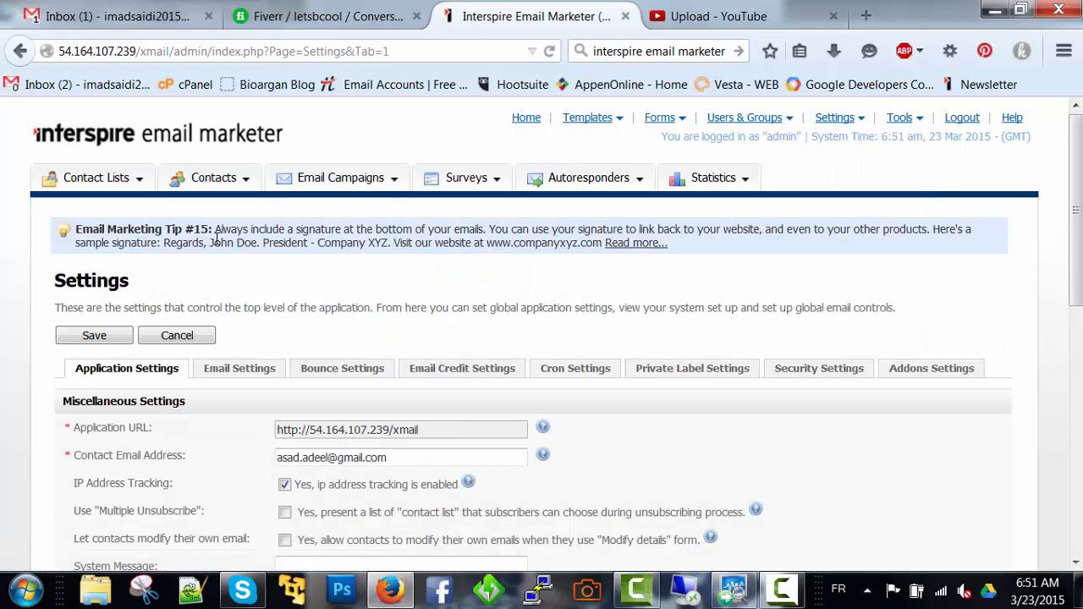
pyautogui.scroll(-4, 212, 239)
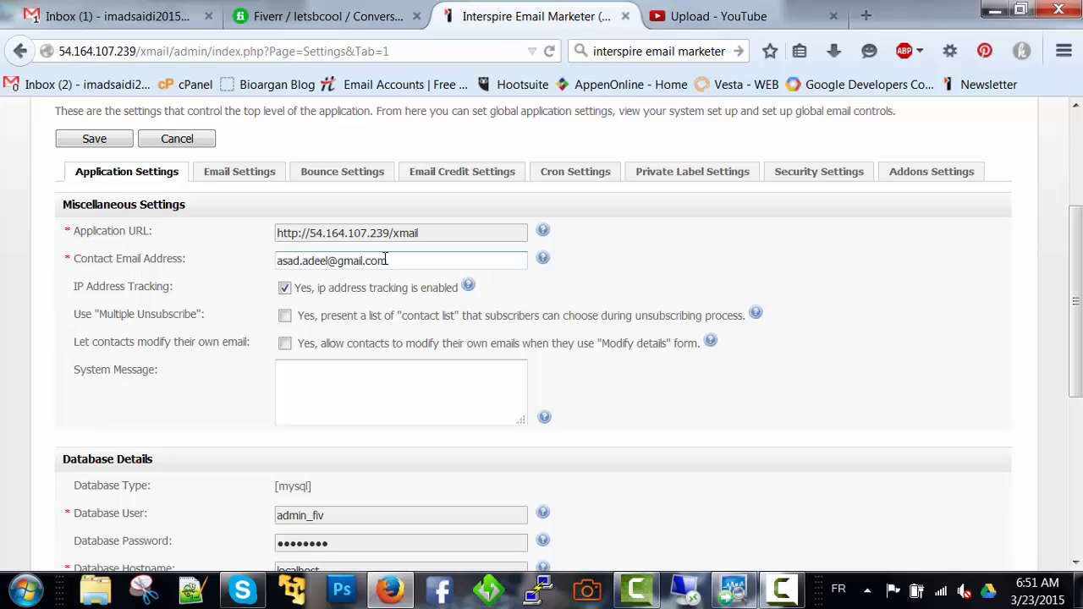
pyautogui.moveTo(391, 260); pyautogui.dragTo(232, 252)
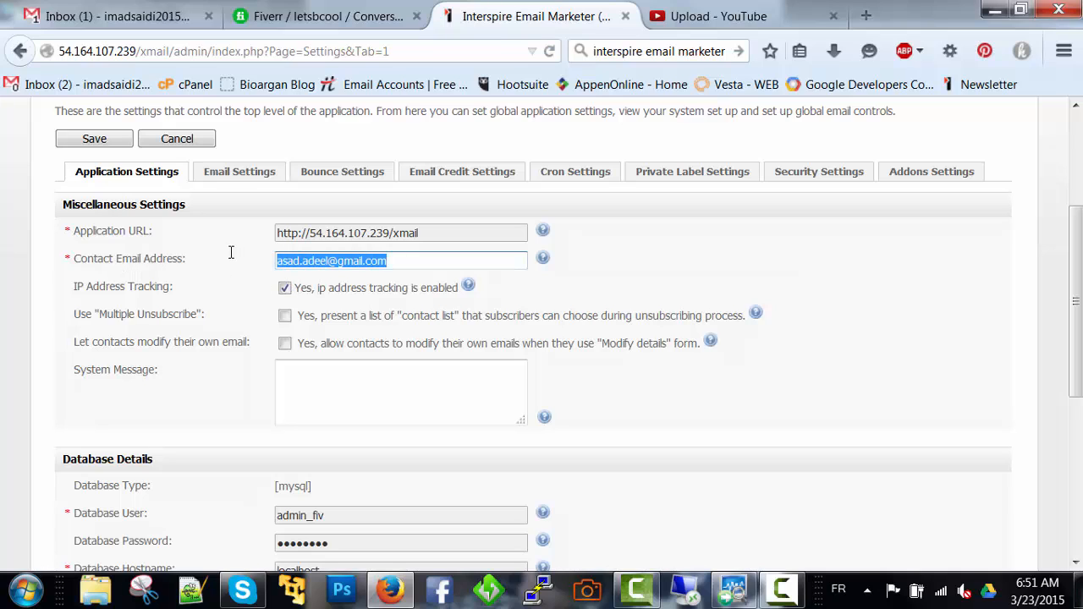
pyautogui.click(432, 266)
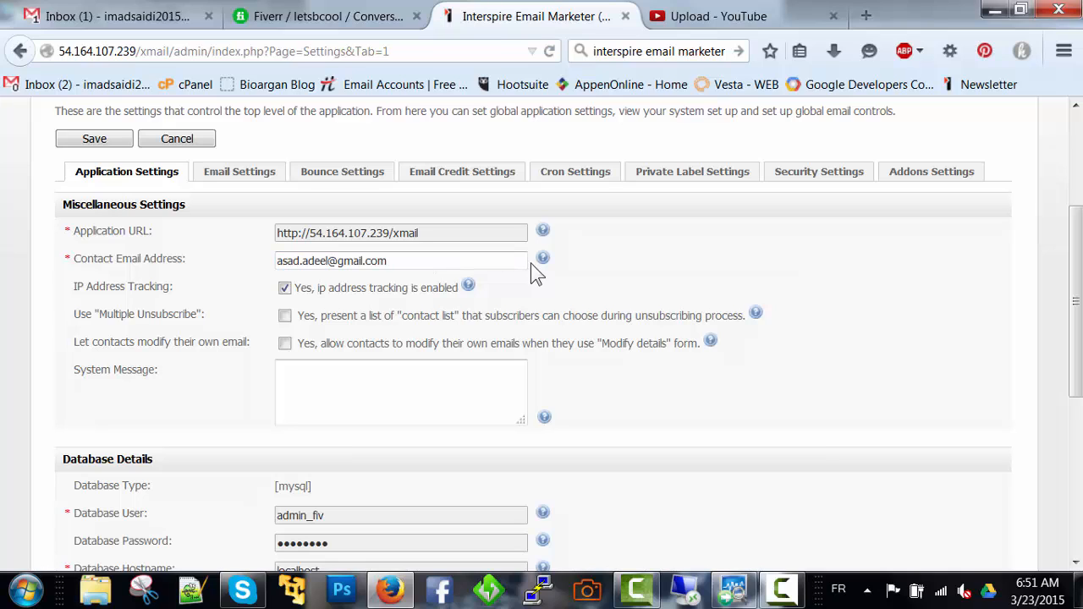
pyautogui.moveTo(545, 263)
pyautogui.moveTo(756, 315)
pyautogui.scroll(-1, 320, 379)
pyautogui.scroll(-4, 320, 378)
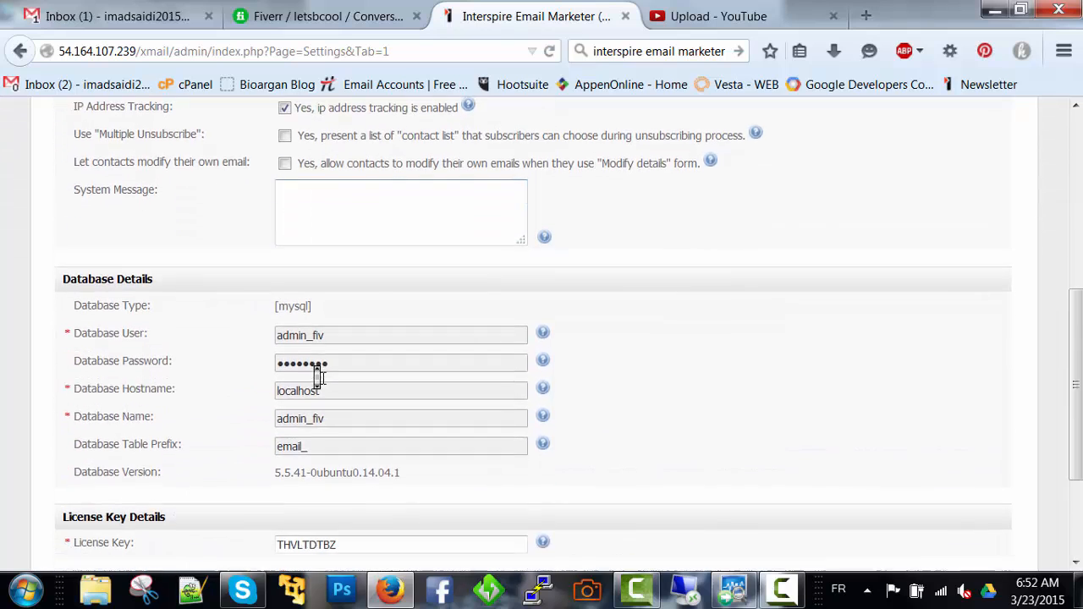
# Send a test email through the Test Sending System to the recipient's email address and close the result dialog
pyautogui.click(353, 458)
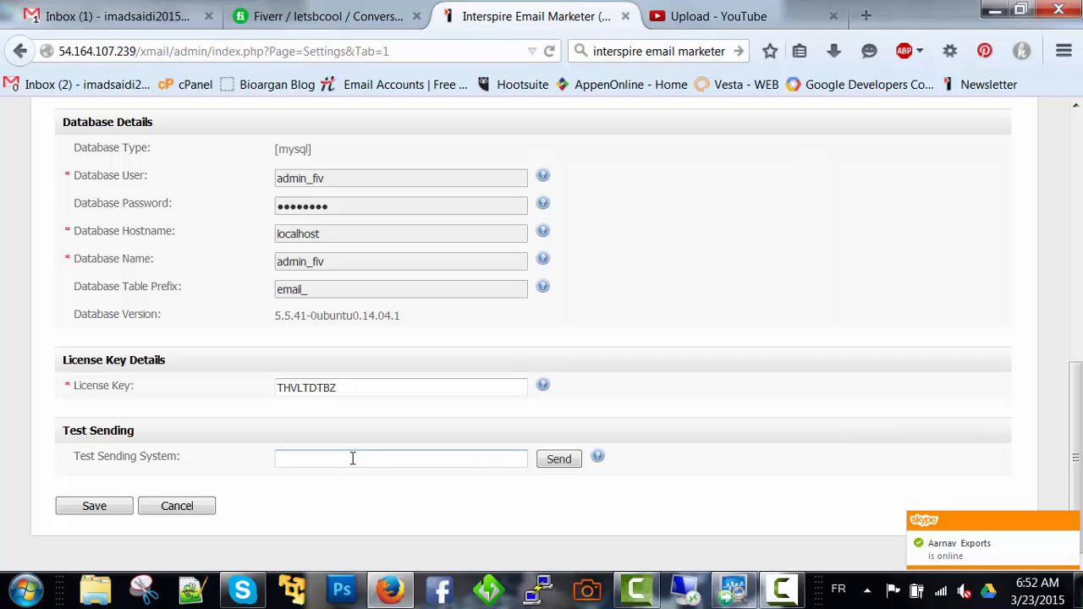
pyautogui.scroll(3, 487, 461)
pyautogui.scroll(-3, 487, 460)
pyautogui.click(464, 463)
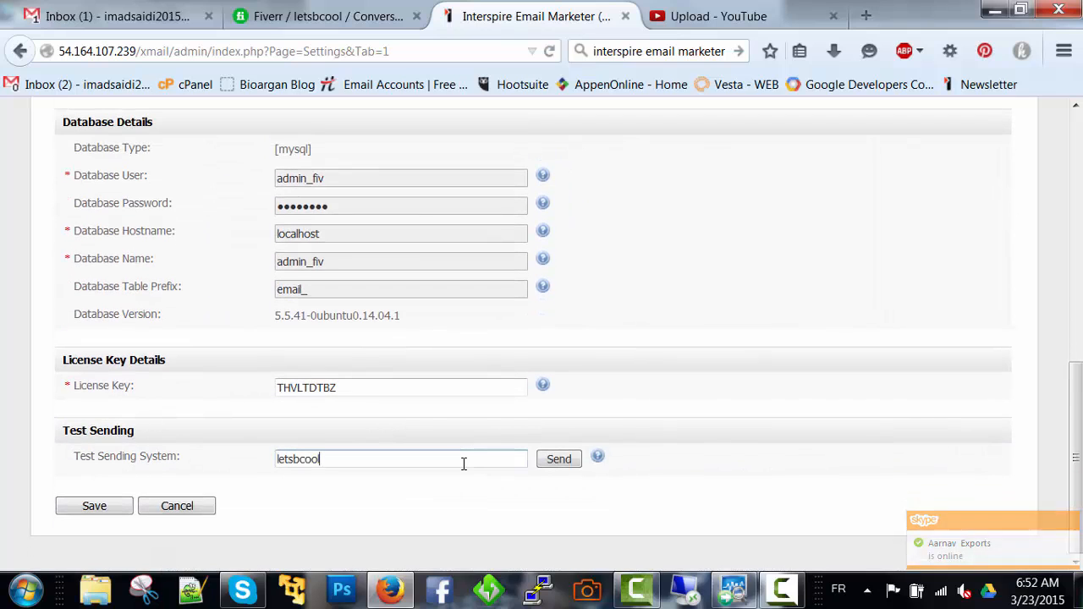
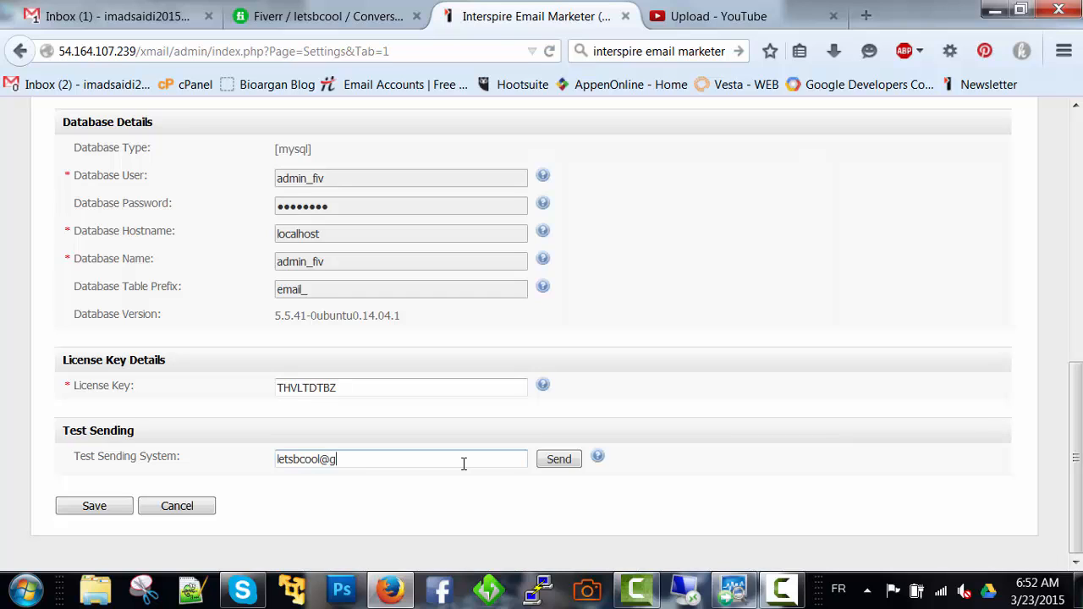
pyautogui.click(552, 460)
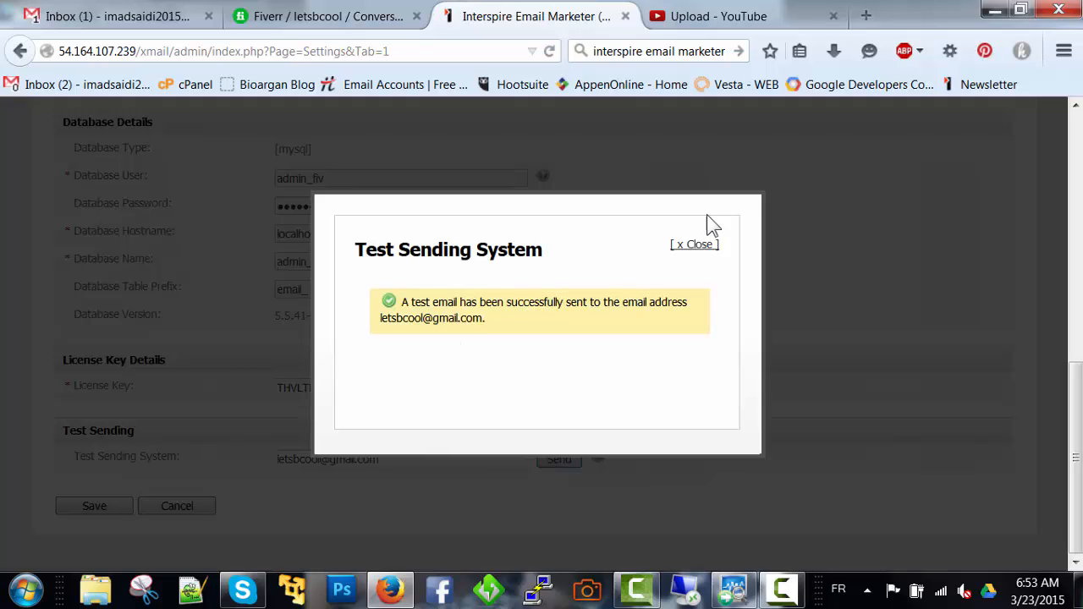
pyautogui.click(697, 245)
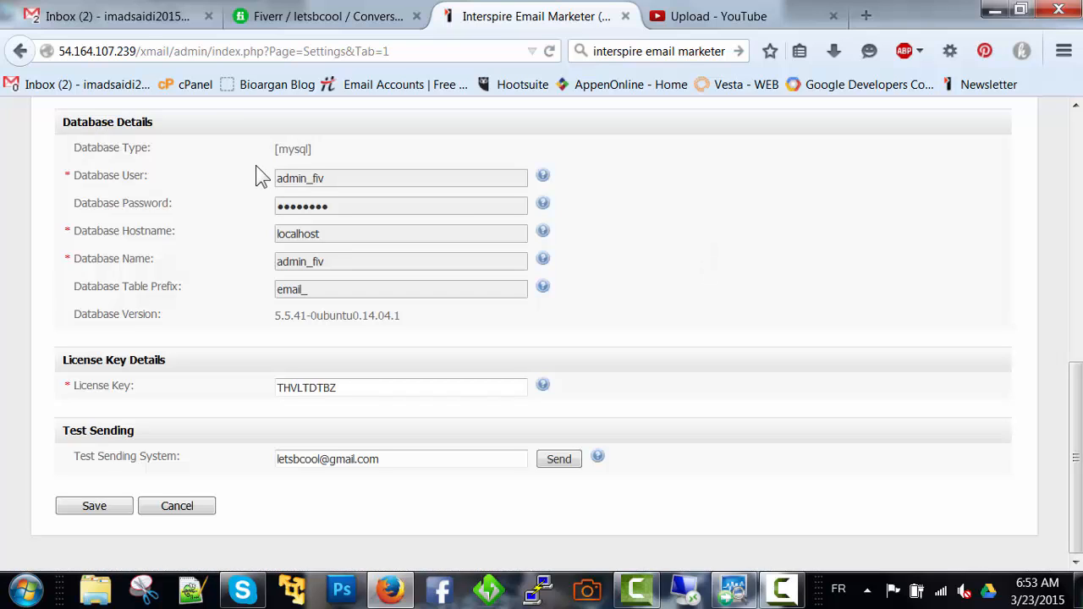
# Switch to the Gmail inbox, open the Test Email System message and inspect its header details and sender address
pyautogui.click(140, 30)
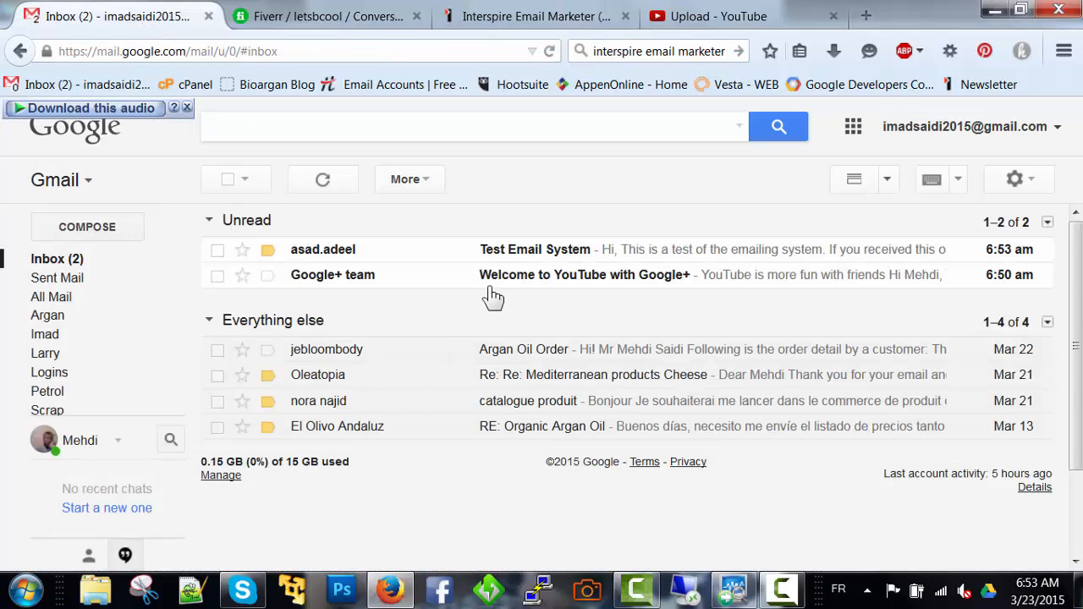
pyautogui.click(525, 260)
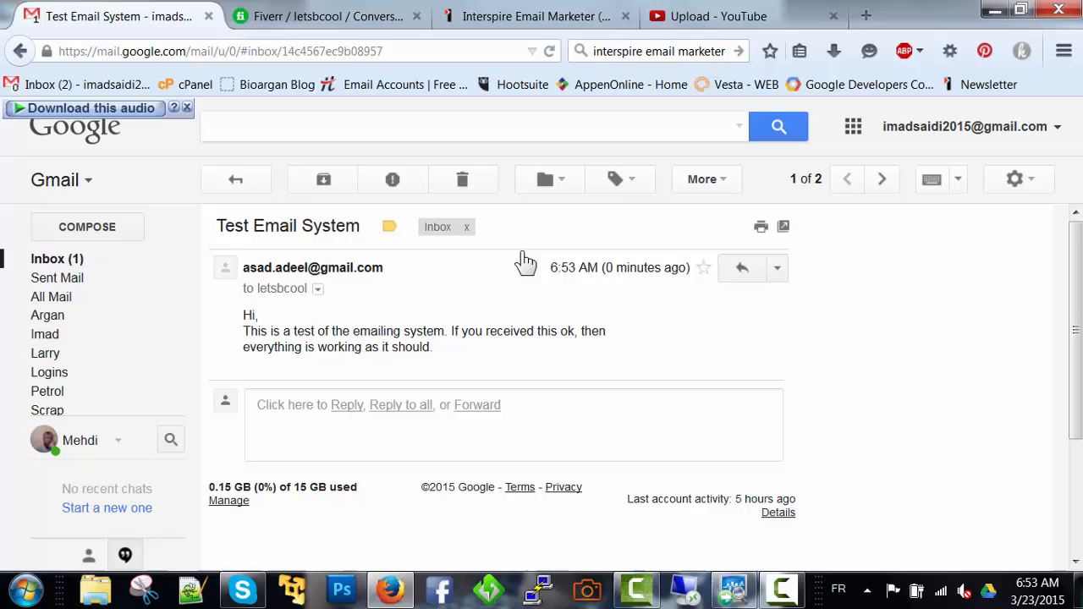
pyautogui.click(317, 289)
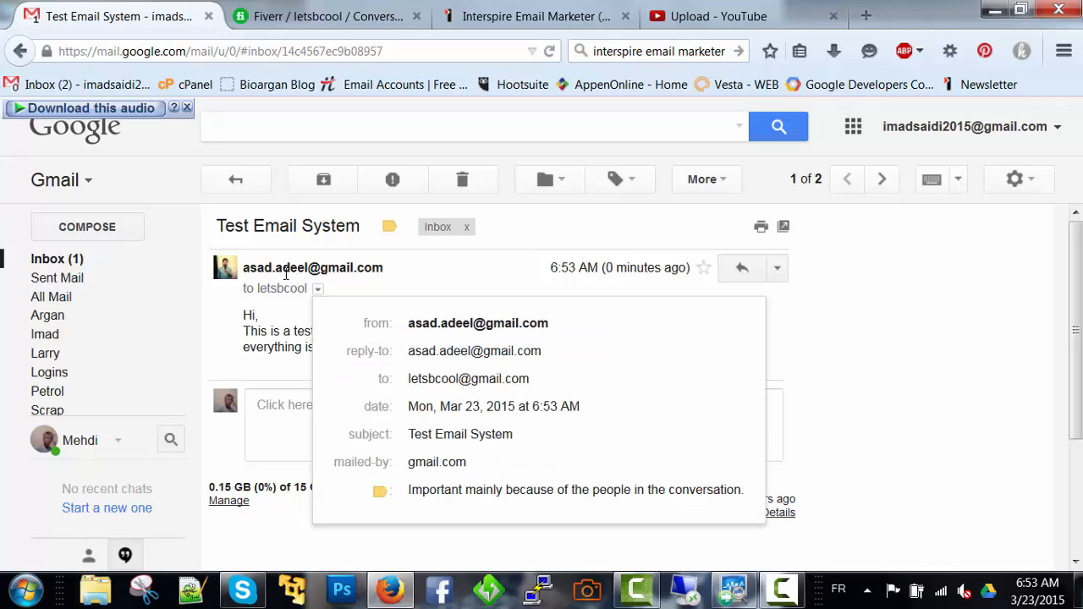
pyautogui.moveTo(247, 267); pyautogui.dragTo(388, 268)
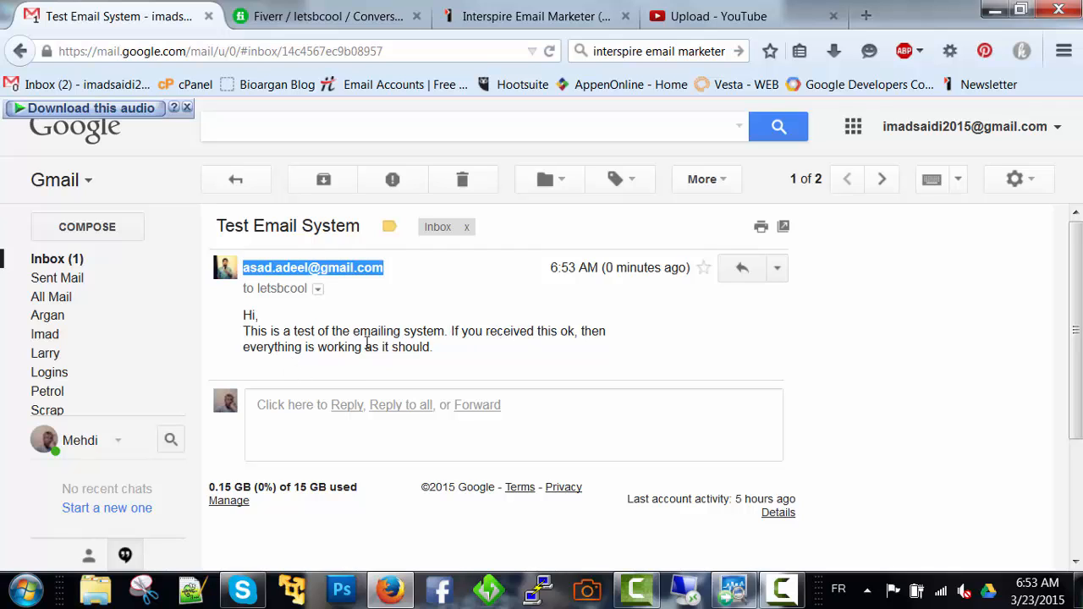
# Return to Interspire Email Marketer and review the email settings, including embedded images and the default mail server option
pyautogui.click(499, 16)
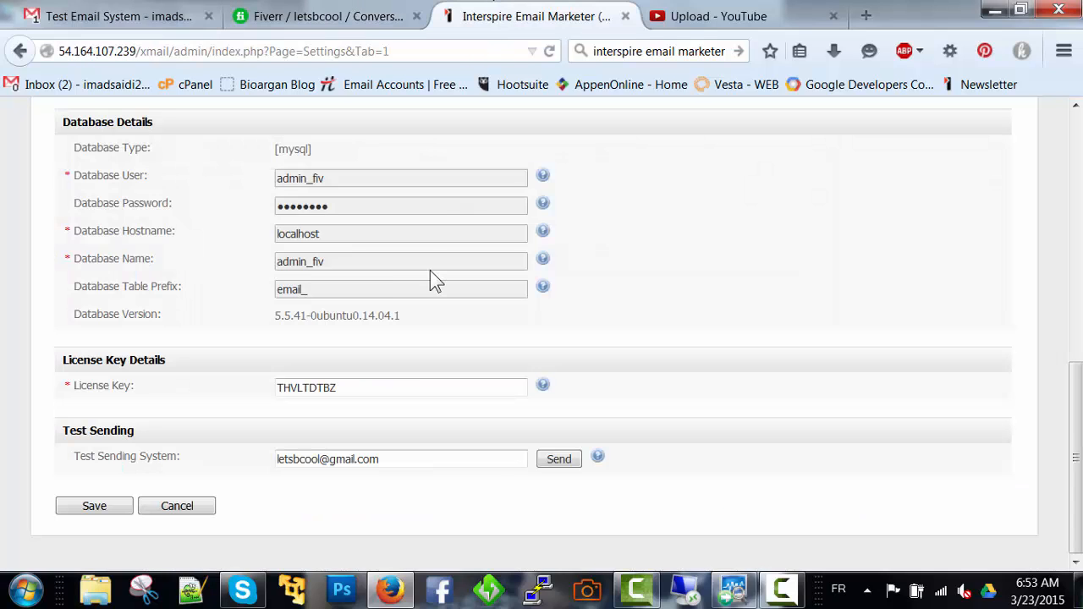
pyautogui.scroll(10, 430, 275)
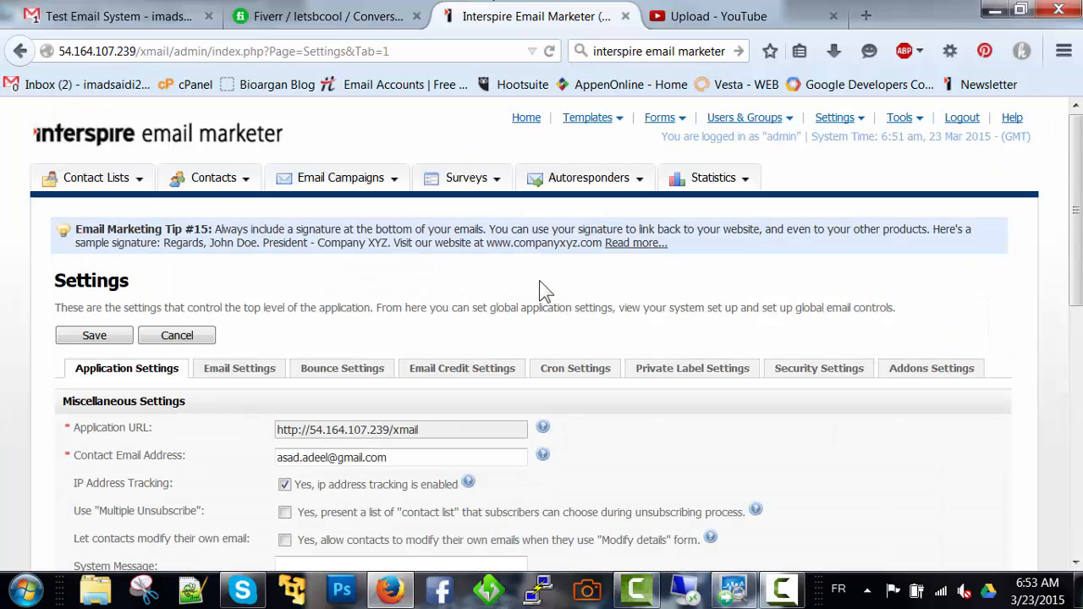
pyautogui.click(251, 373)
pyautogui.scroll(-5, 254, 381)
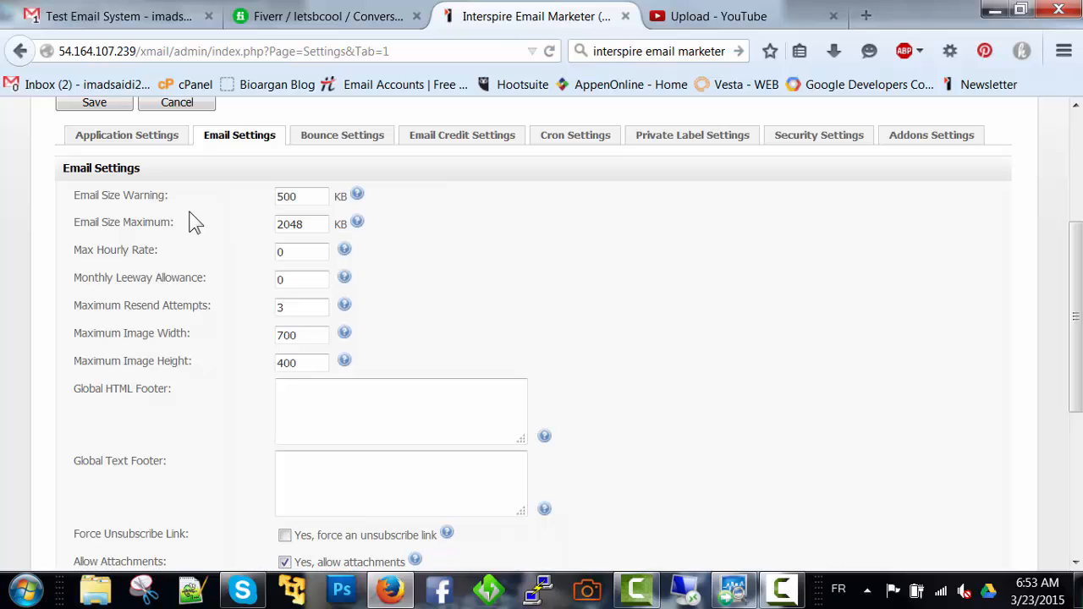
pyautogui.middleClick(221, 268)
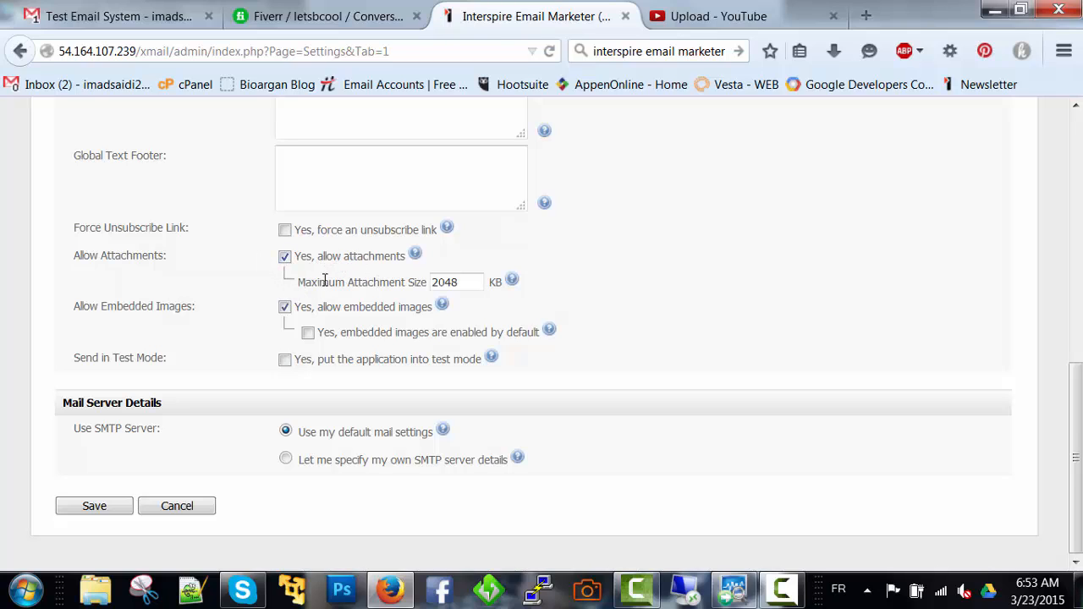
pyautogui.moveTo(441, 305)
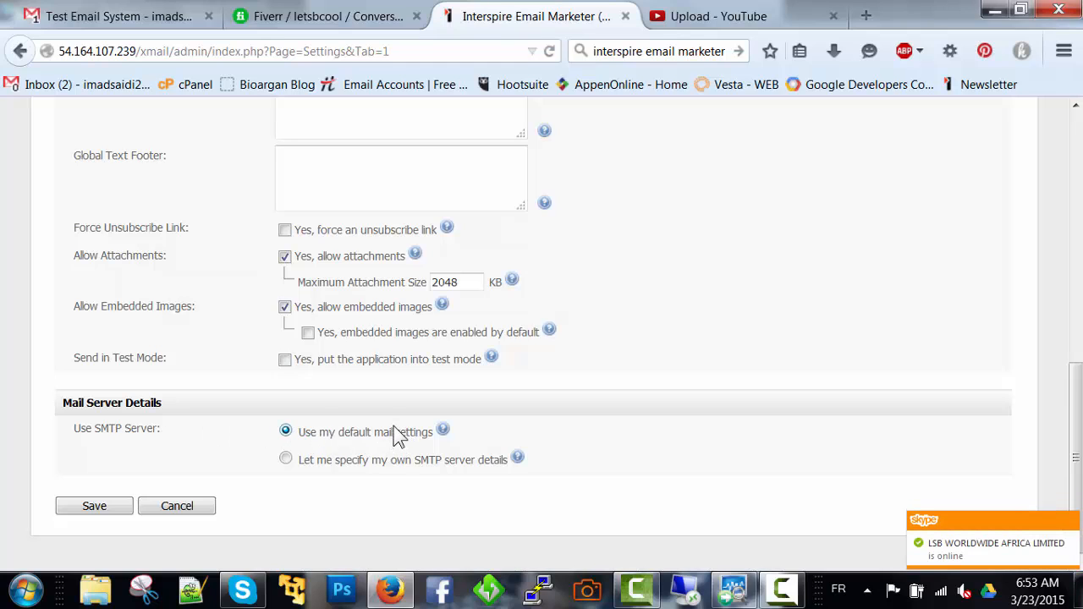
pyautogui.moveTo(444, 431)
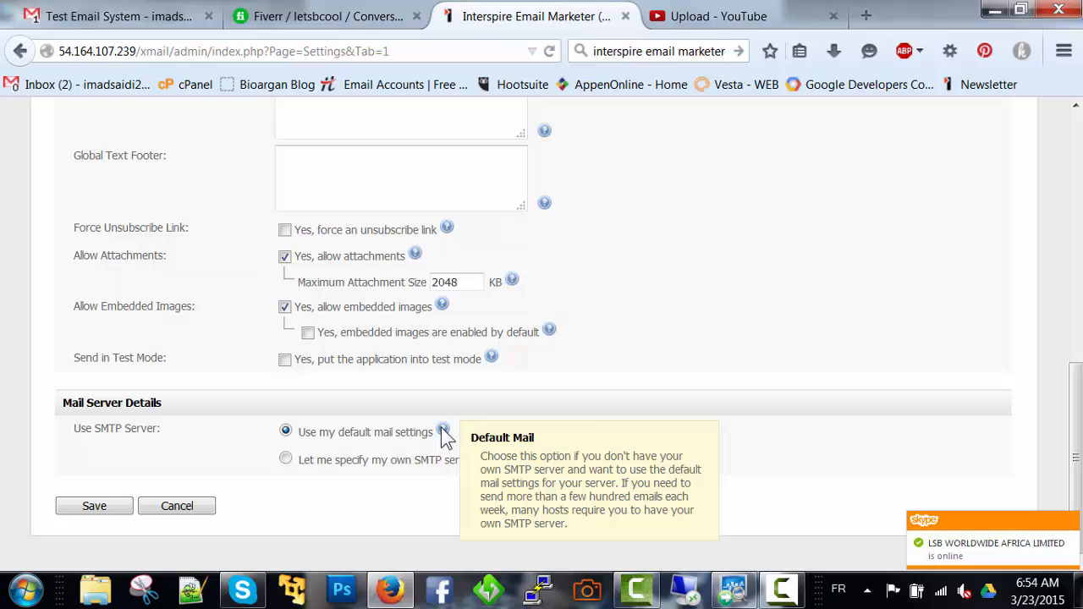
# Choose custom SMTP server details to view the required fields, and switch back to the default mail settings
pyautogui.click(286, 460)
pyautogui.scroll(-3, 289, 460)
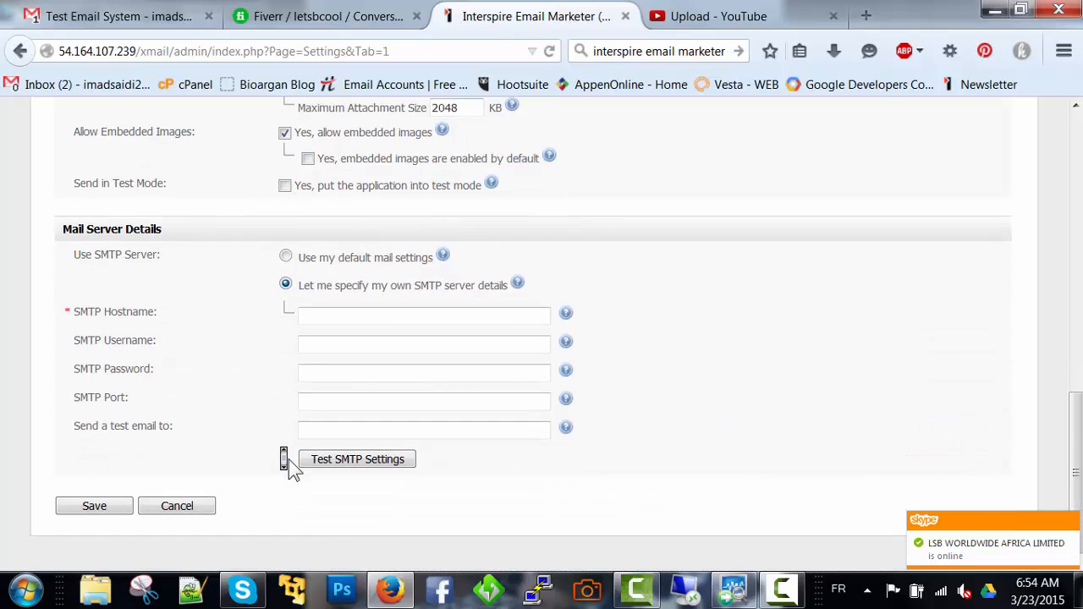
pyautogui.click(370, 347)
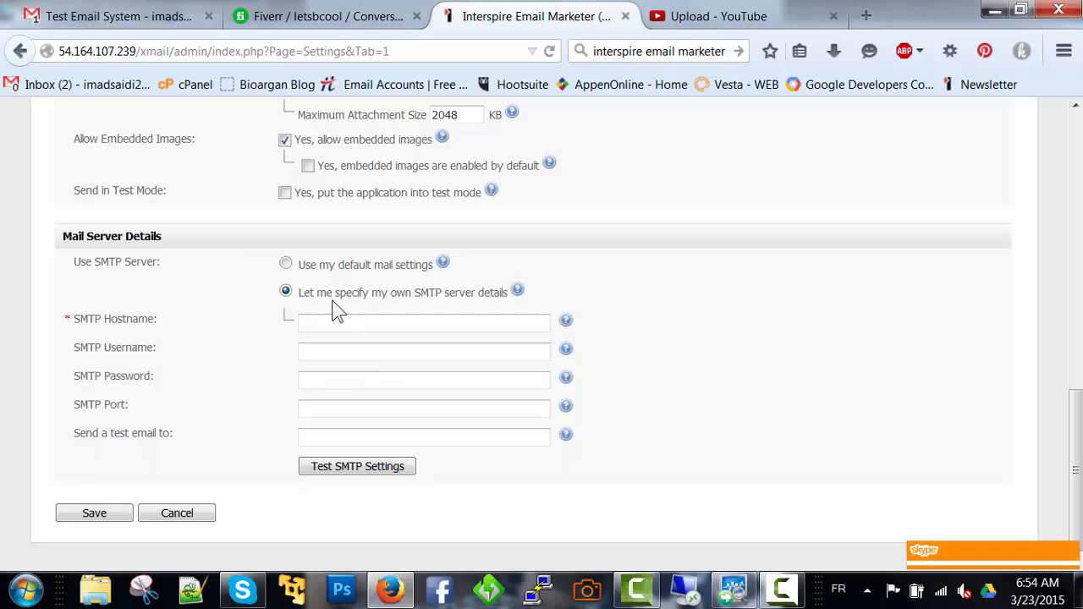
pyautogui.click(286, 264)
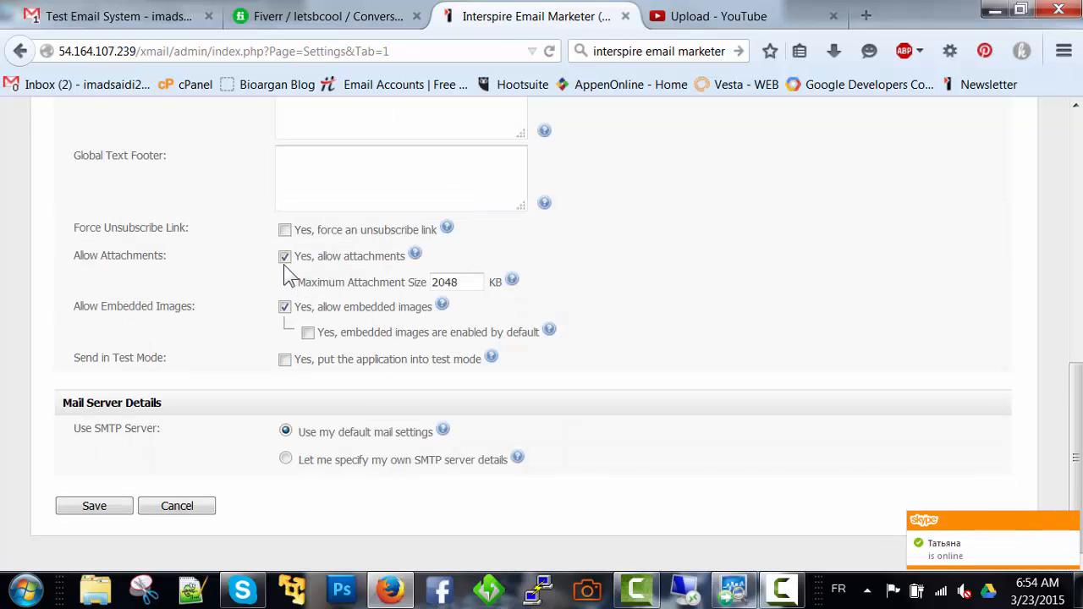
# Enable the default bounce details in the bounce settings
pyautogui.scroll(15, 285, 271)
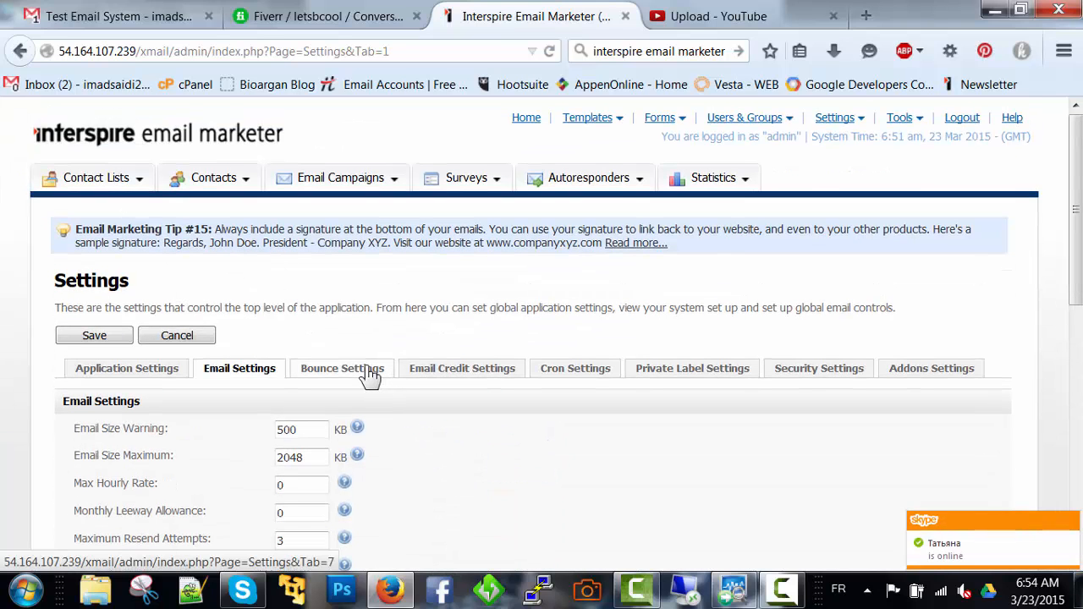
pyautogui.click(370, 372)
pyautogui.scroll(-1, 370, 375)
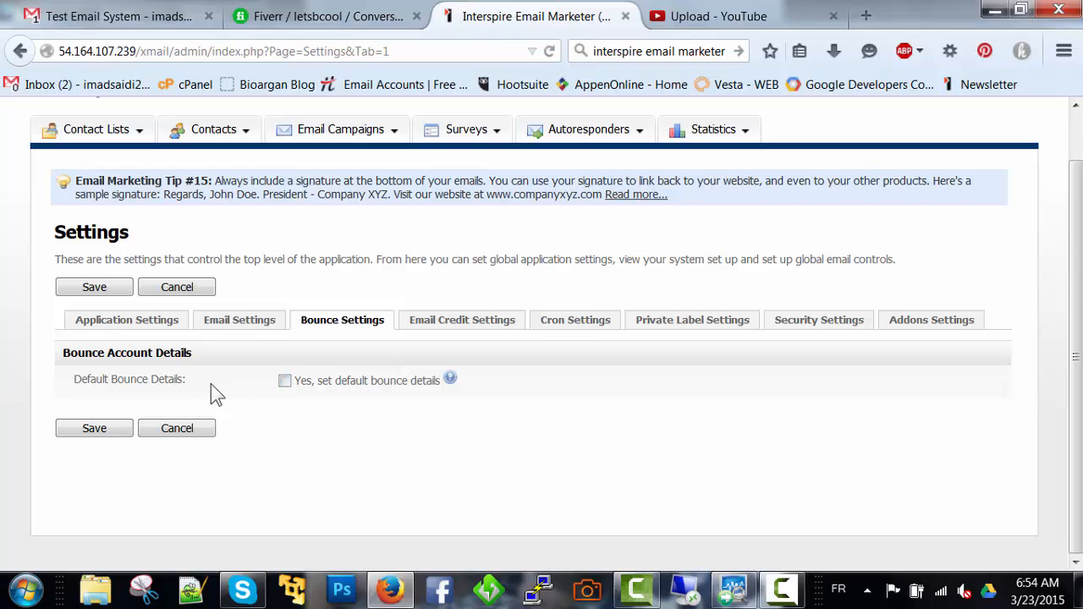
pyautogui.click(286, 382)
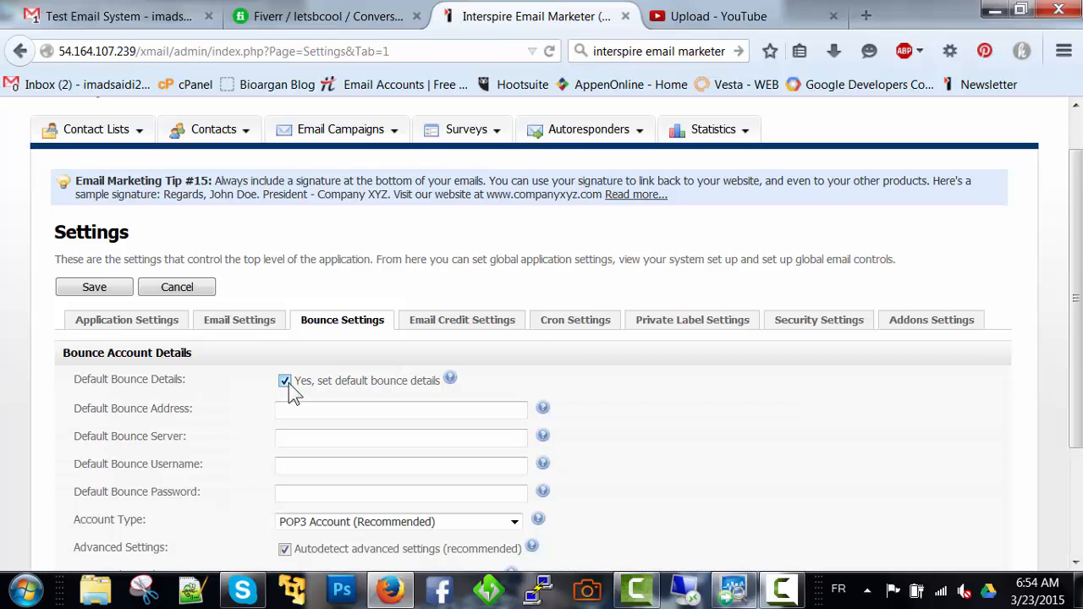
# Respond to the Windows performance prompt by changing the color scheme to Windows 7 Basic
pyautogui.scroll(-2, 289, 384)
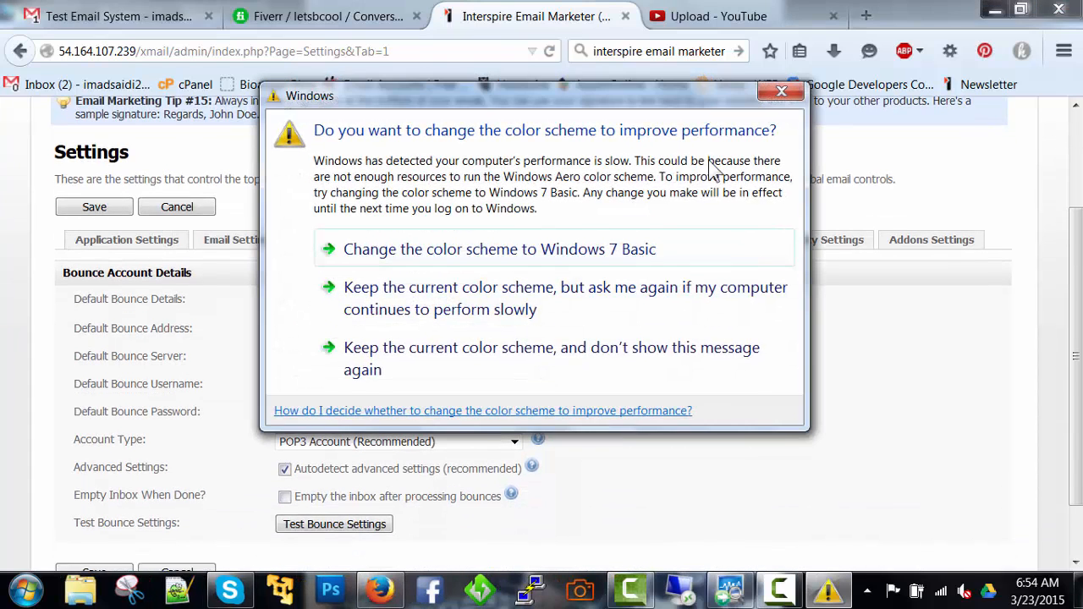
pyautogui.click(591, 247)
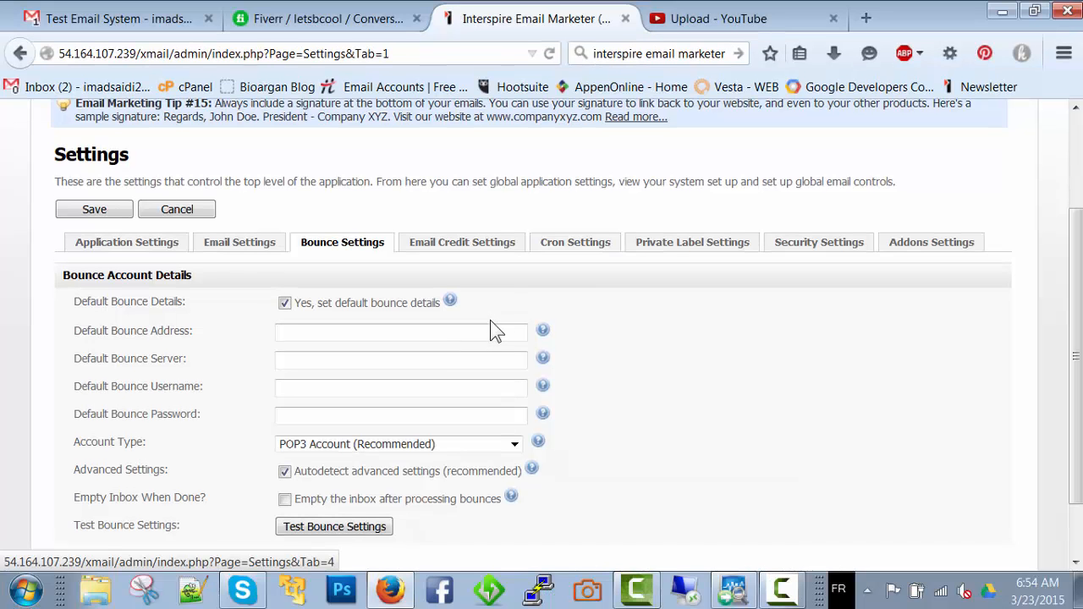
# Go through the default bounce address, server, username and password fields, and keep the account type as POP3 Account (Recommended)
pyautogui.click(494, 331)
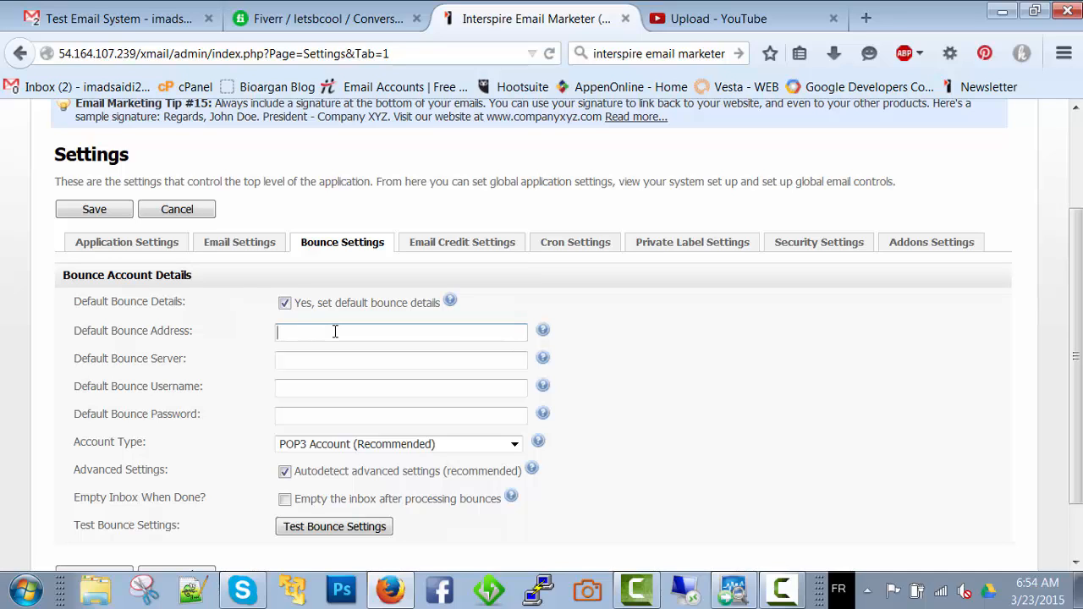
pyautogui.click(332, 360)
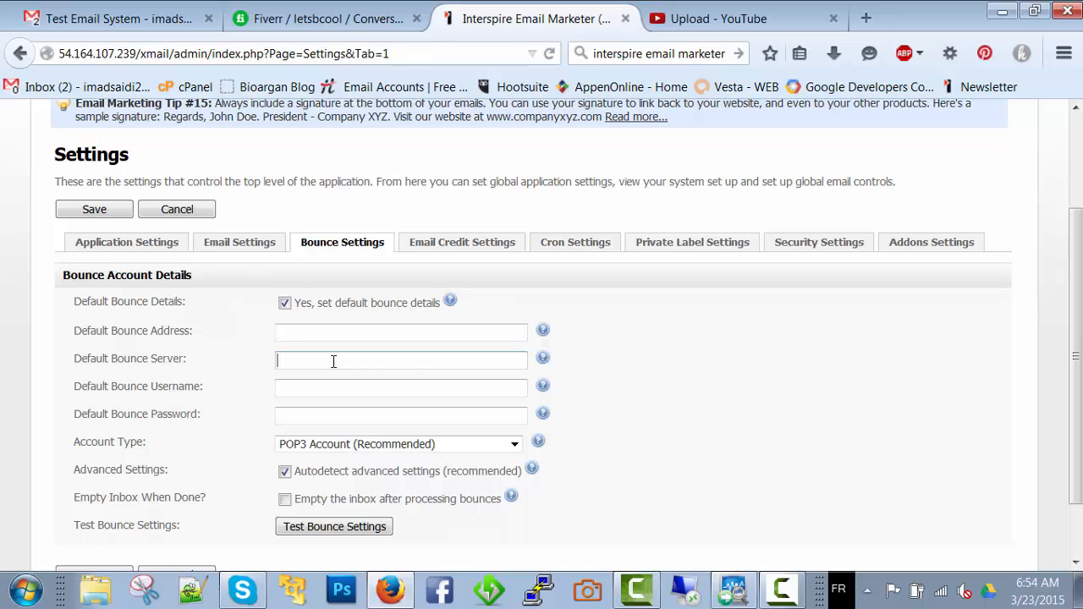
pyautogui.click(336, 388)
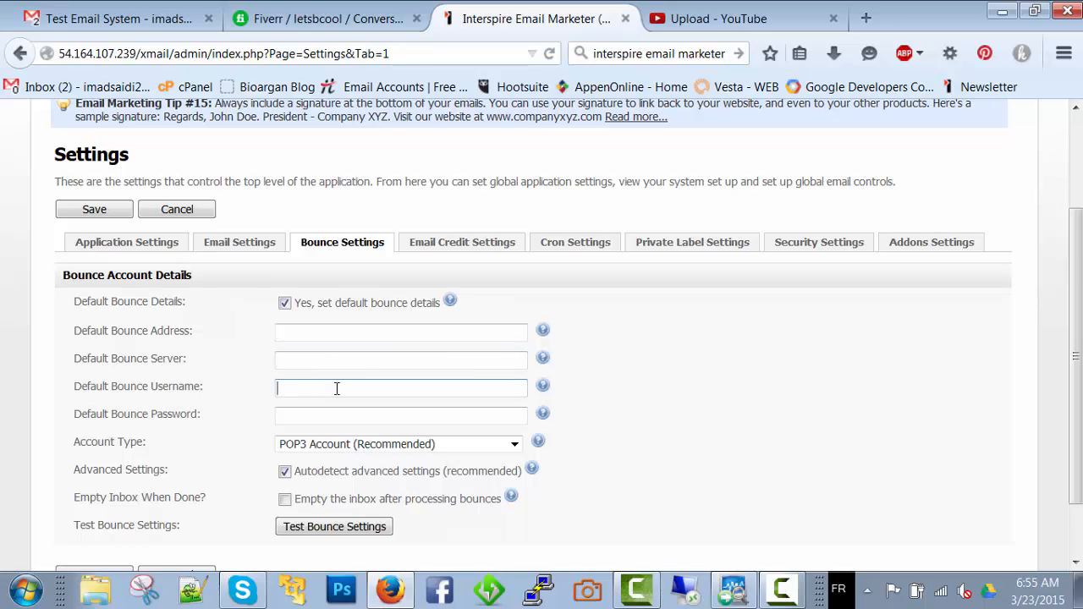
pyautogui.click(338, 415)
pyautogui.click(347, 449)
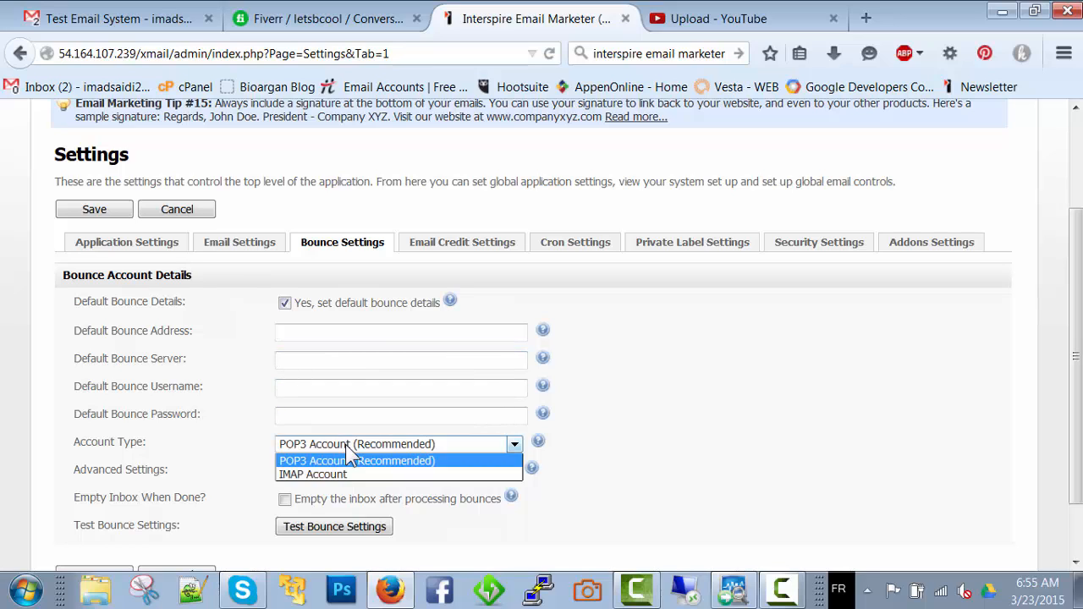
pyautogui.click(351, 460)
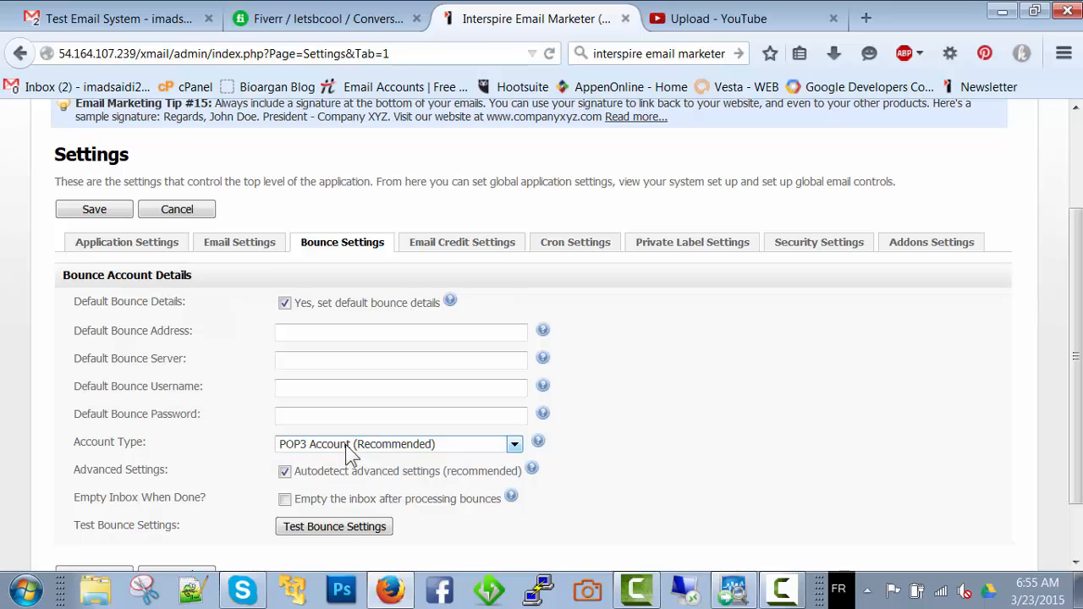
# Turn off autodetection of advanced bounce settings and review the certificate, TLS, SSL and other options
pyautogui.click(285, 473)
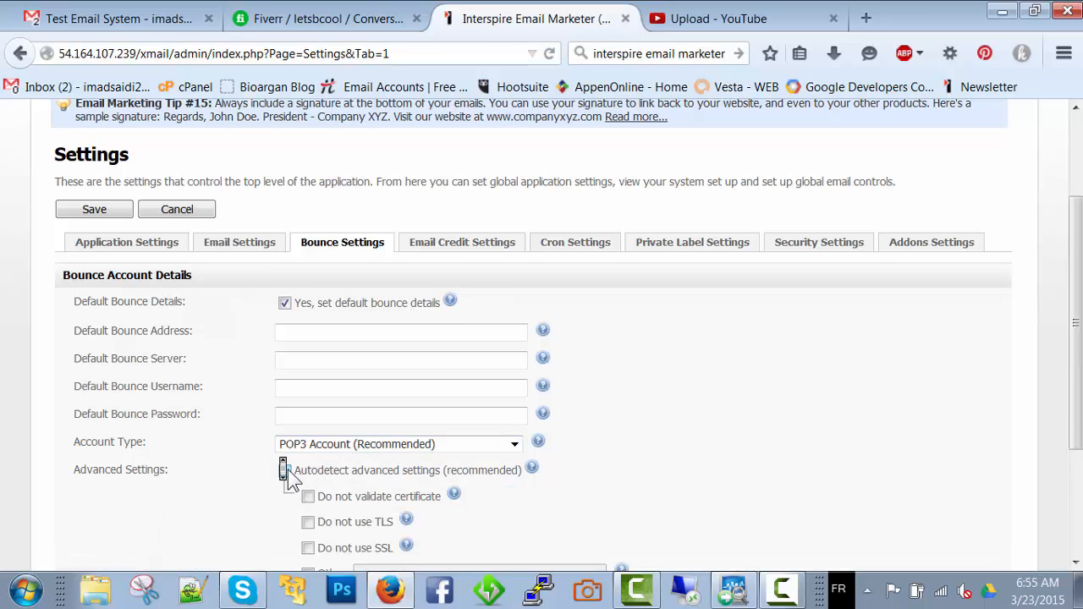
pyautogui.scroll(-4, 288, 473)
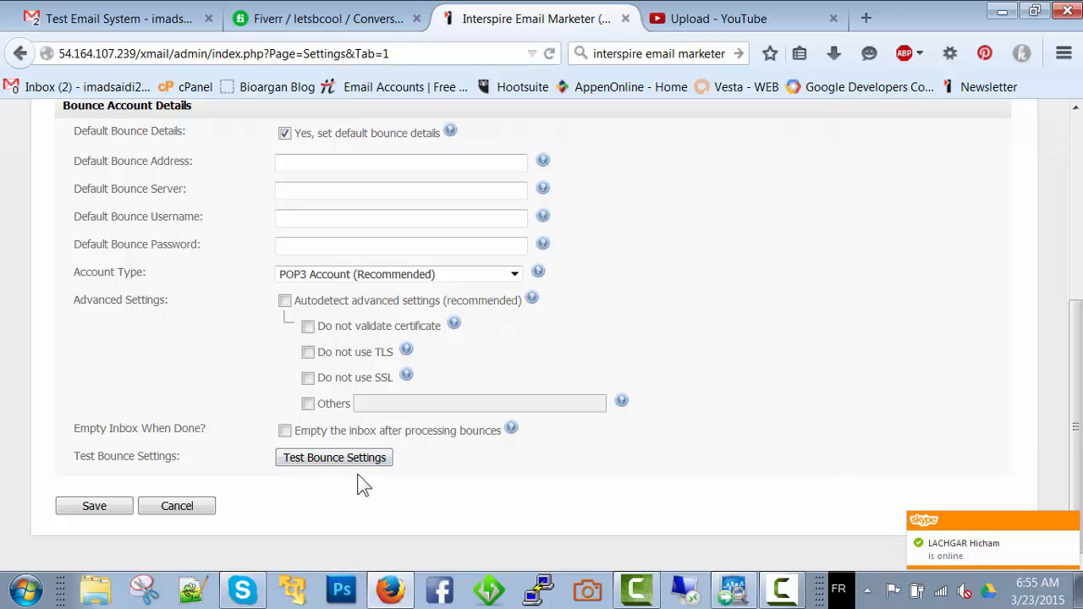
pyautogui.scroll(5, 360, 478)
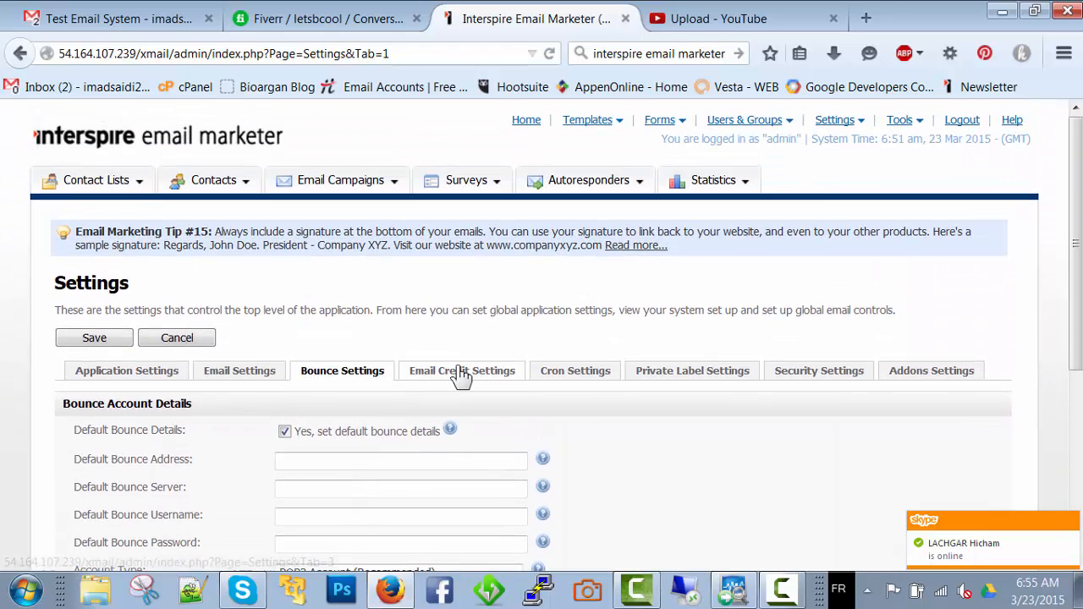
# Review the email credit settings for autoresponders, trigger emails and low credit reminders
pyautogui.click(461, 372)
pyautogui.scroll(-1, 536, 354)
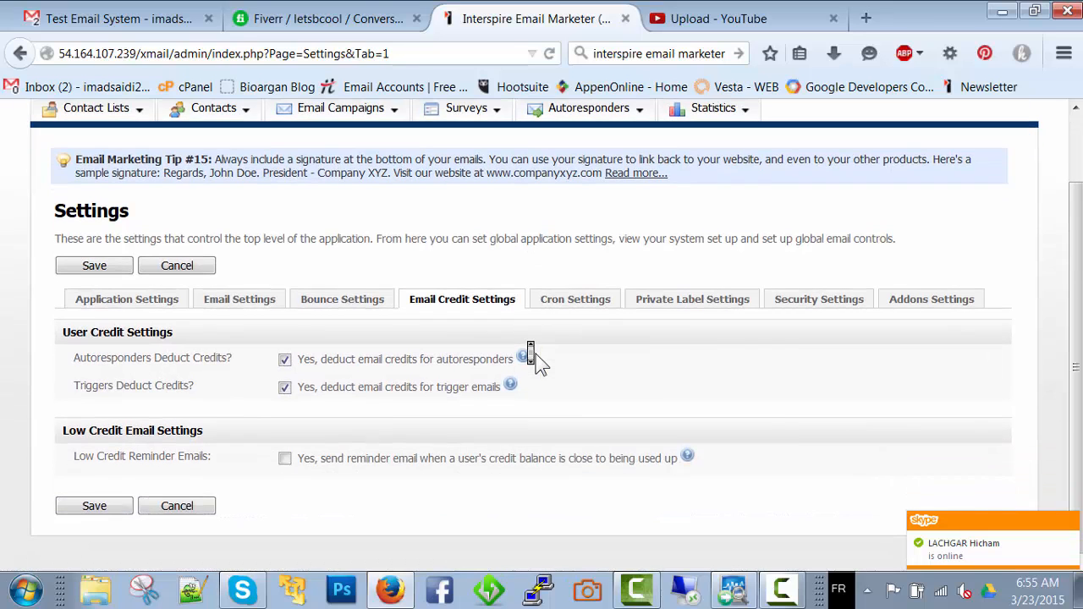
pyautogui.moveTo(536, 354)
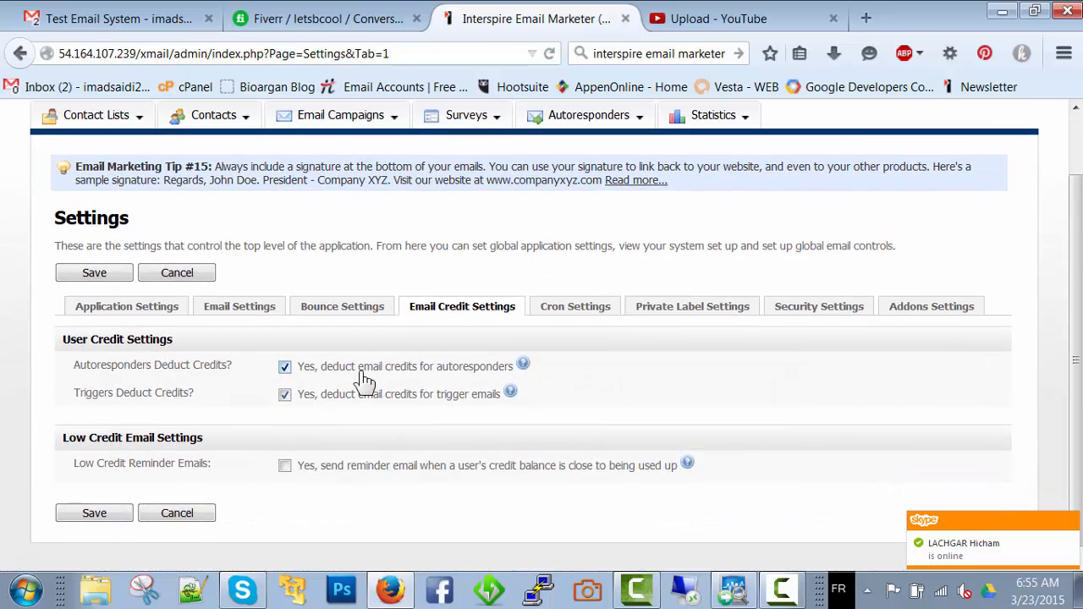
# Review the cron settings, including the cron command and the run intervals of the scheduled jobs
pyautogui.click(584, 312)
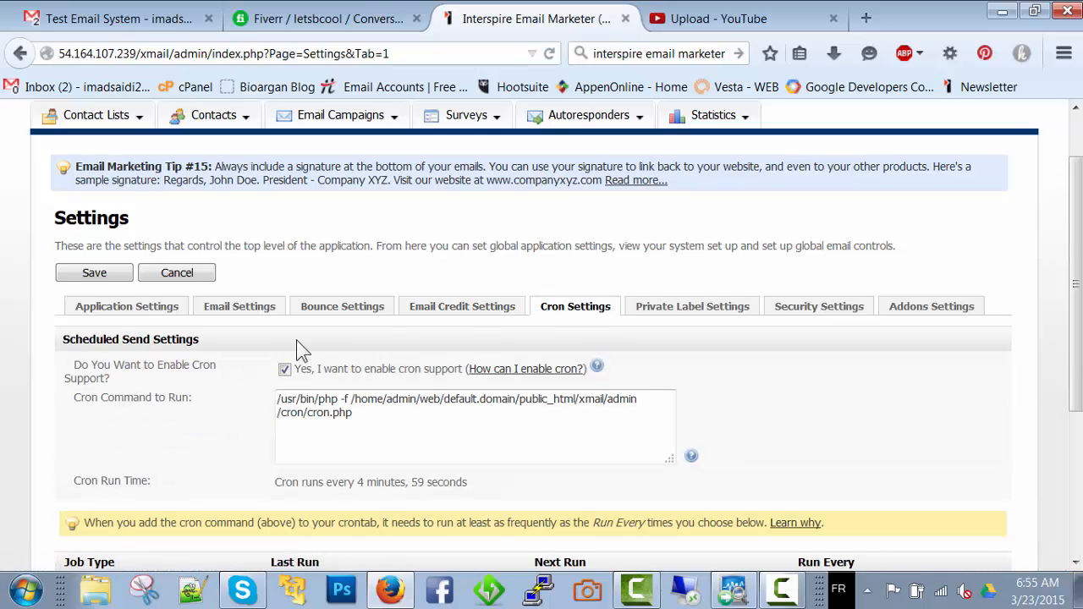
pyautogui.scroll(-5, 300, 345)
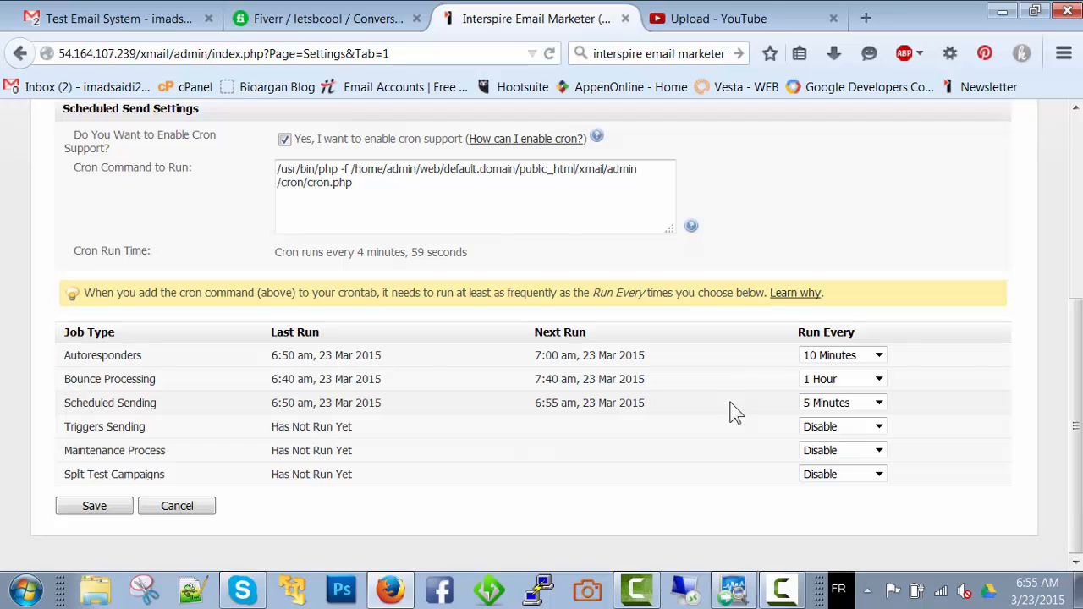
pyautogui.scroll(5, 733, 412)
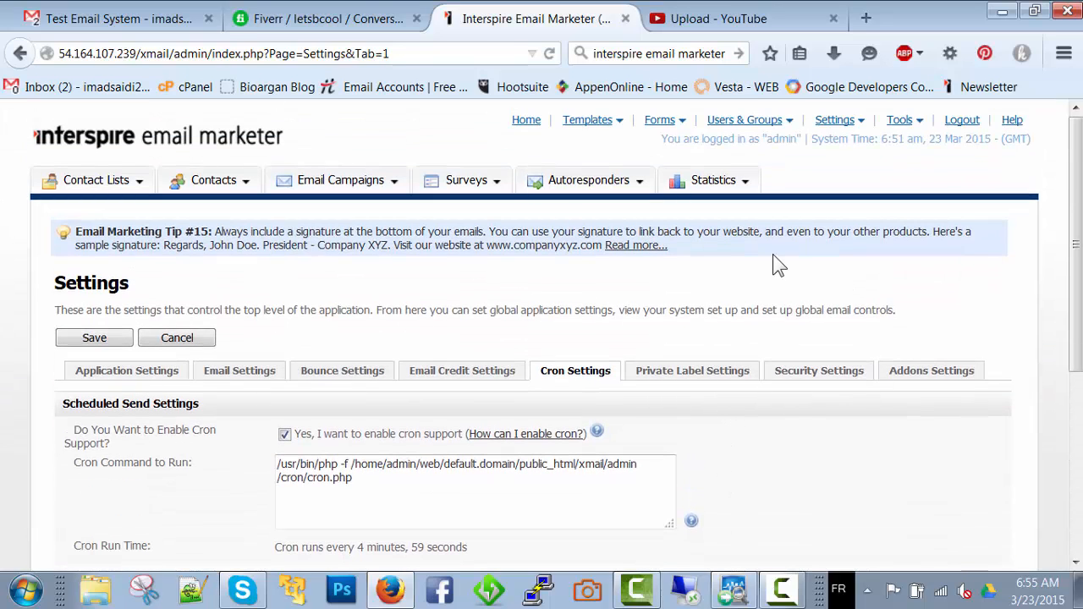
pyautogui.doubleClick(288, 247)
pyautogui.click(276, 244)
# Go to the contact lists overview and start creating a new contact list
pyautogui.moveTo(144, 193)
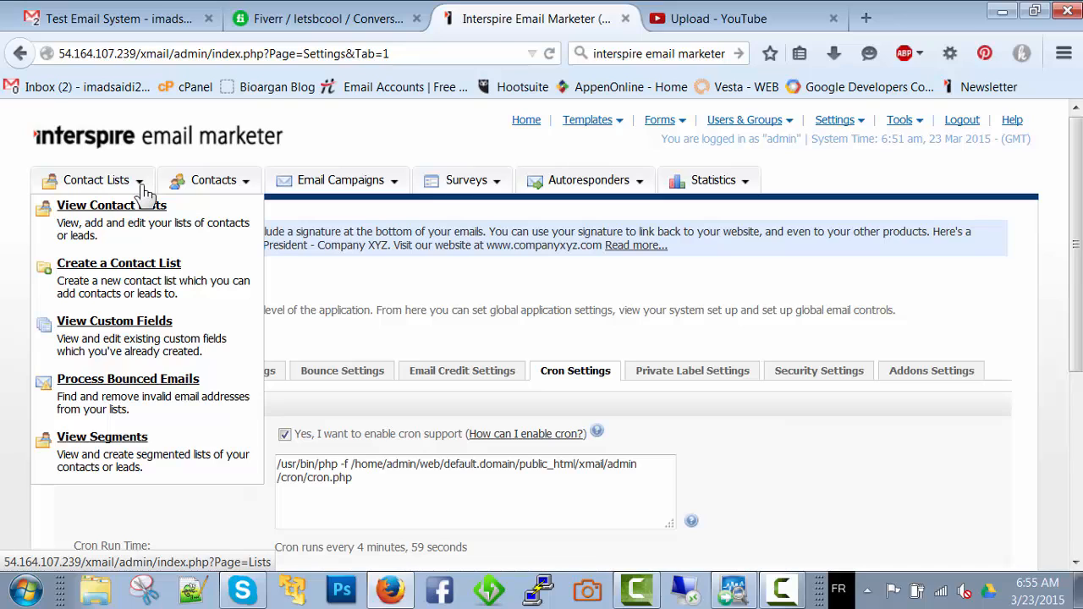
pyautogui.click(135, 208)
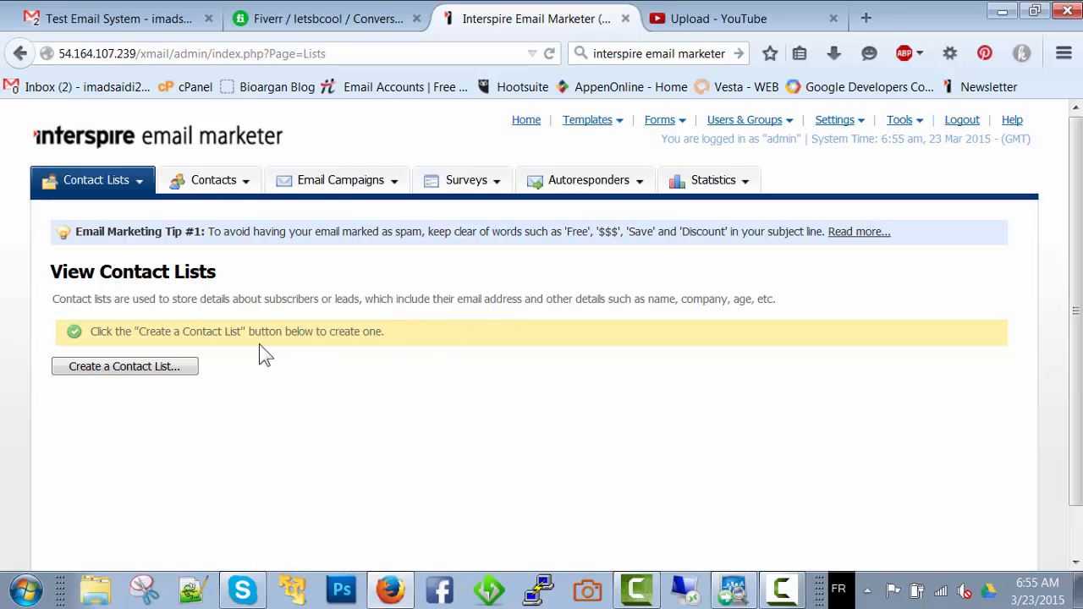
pyautogui.click(153, 372)
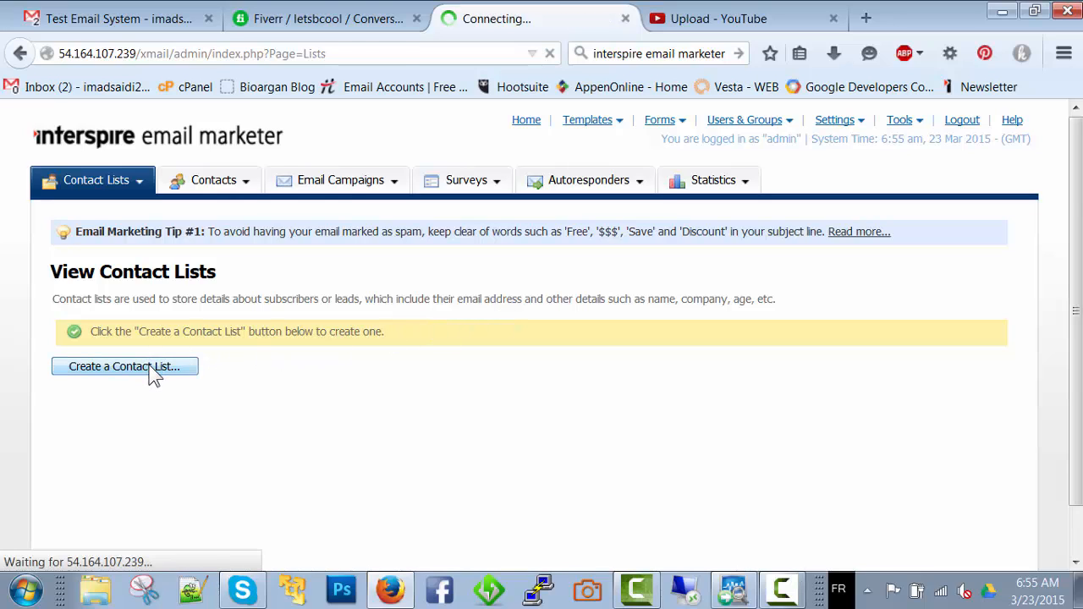
# Name the new contact list CL1 and set the list owner's name to Canvas
pyautogui.scroll(-2, 149, 373)
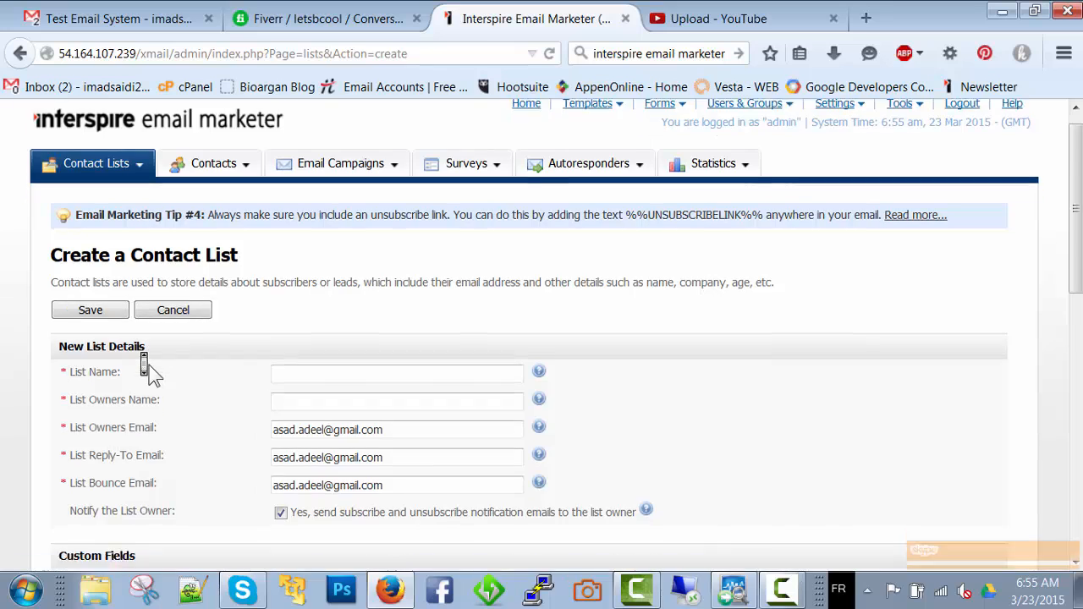
pyautogui.click(357, 292)
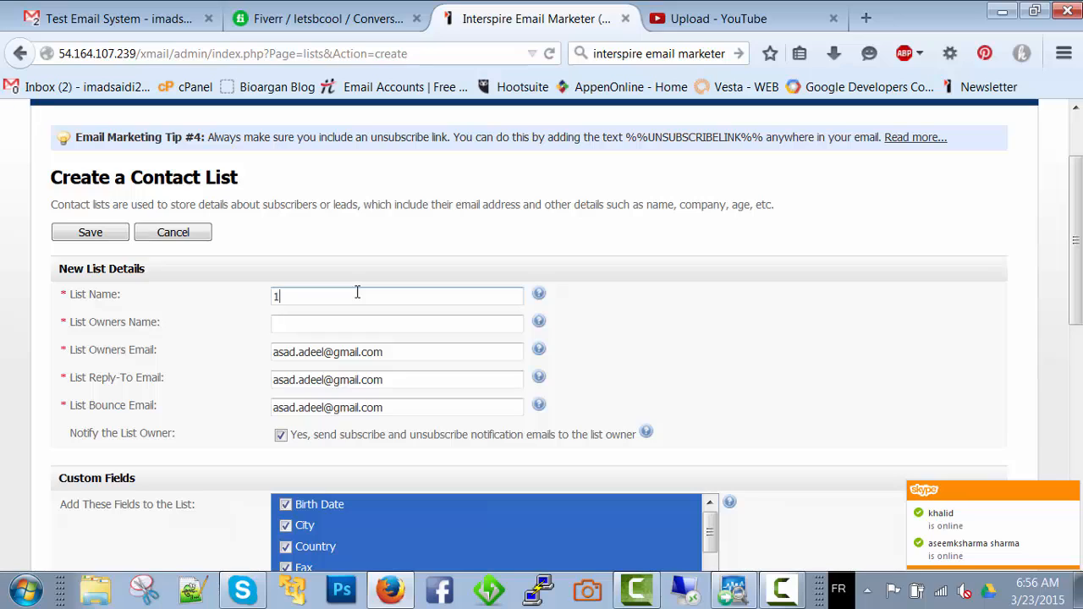
pyautogui.write('CL1')
pyautogui.click(370, 323)
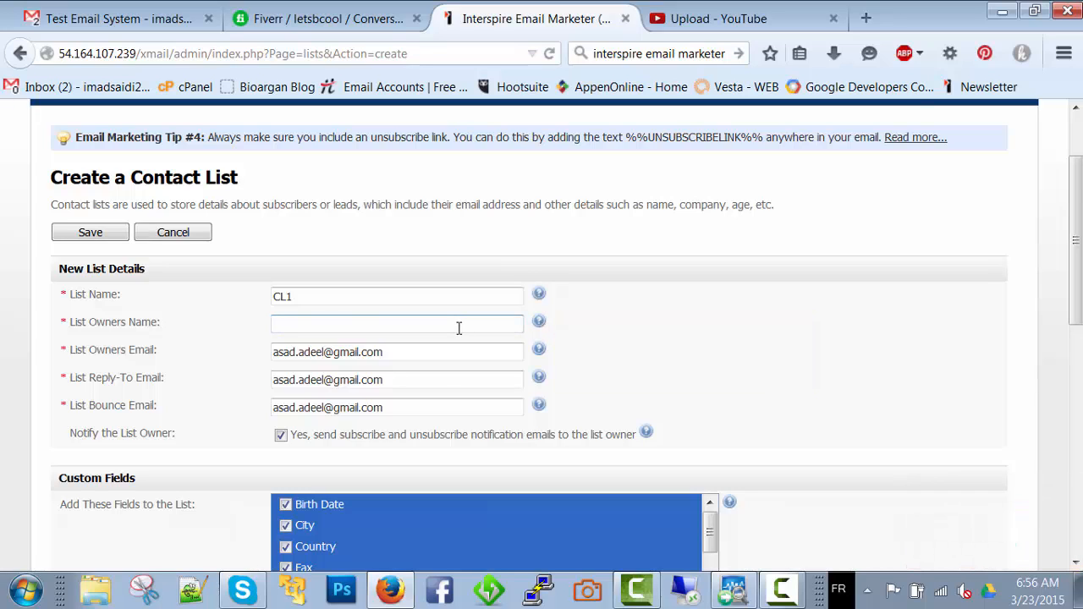
pyautogui.write('Canvas')
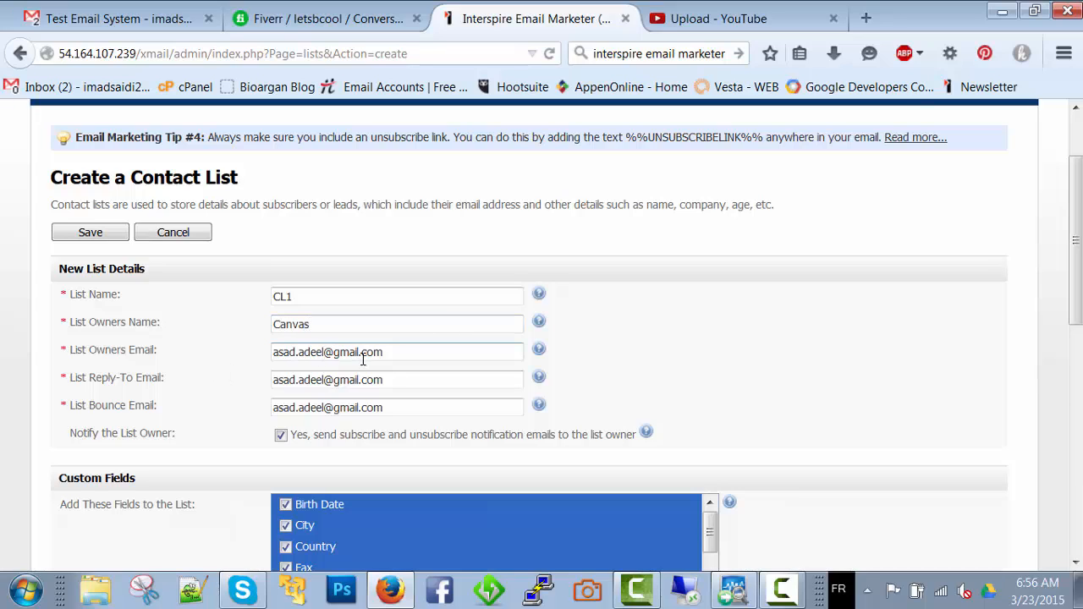
# Examine the prefilled owner email, reply-to email and bounce email of the new contact list
pyautogui.tripleClick(481, 355)
pyautogui.moveTo(539, 351)
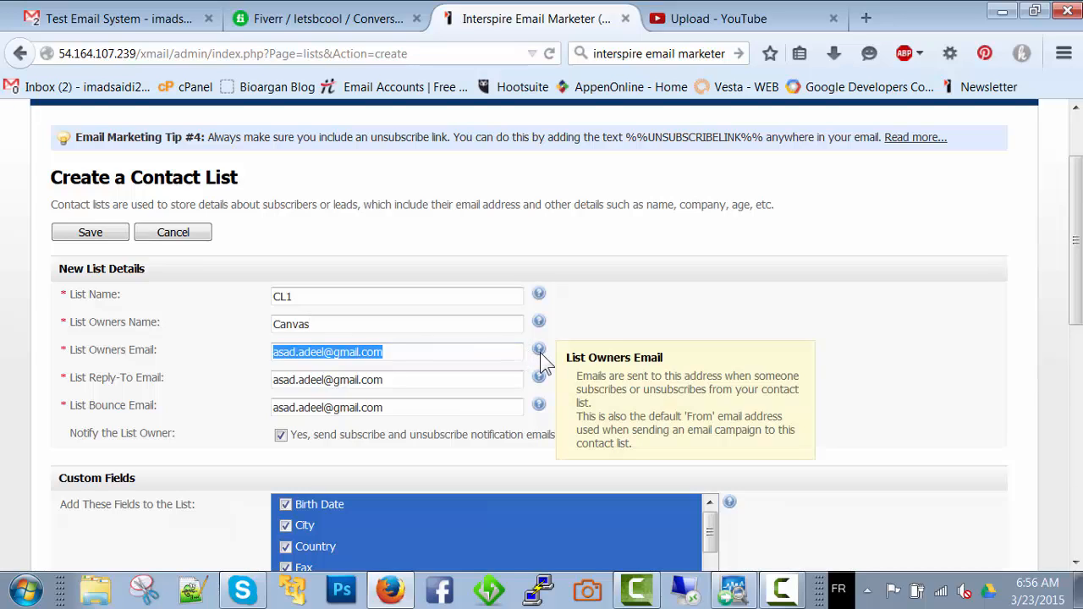
pyautogui.click(439, 355)
pyautogui.tripleClick(440, 355)
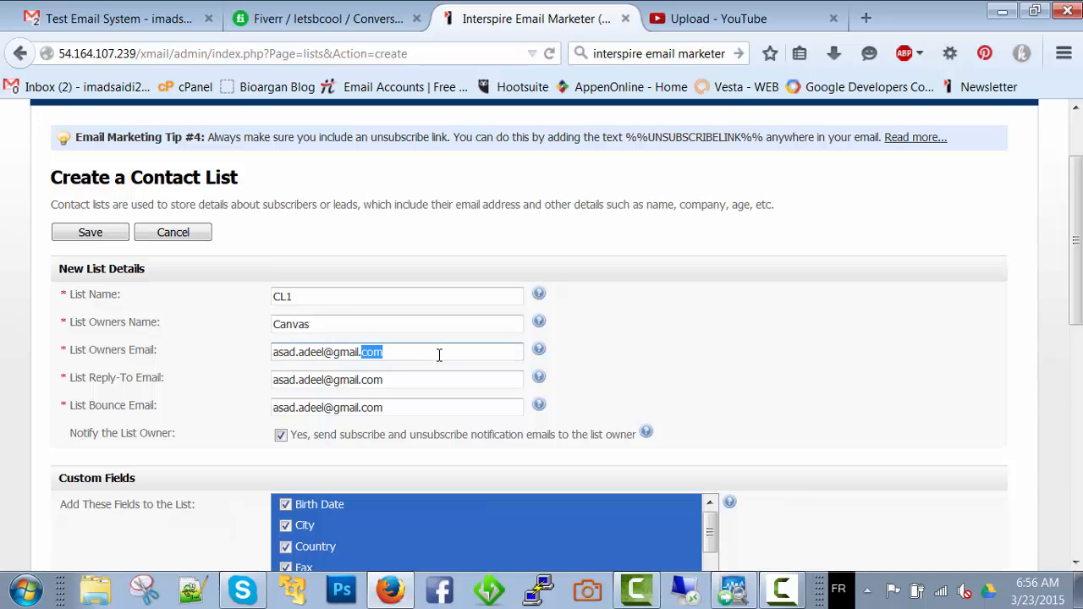
pyautogui.tripleClick(438, 356)
pyautogui.tripleClick(439, 356)
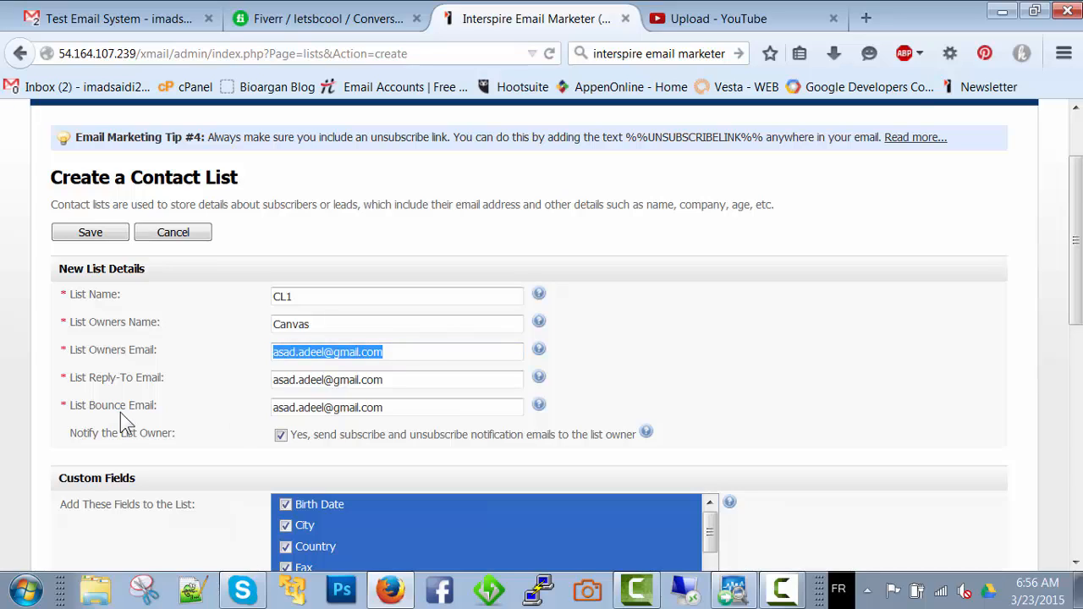
pyautogui.tripleClick(404, 383)
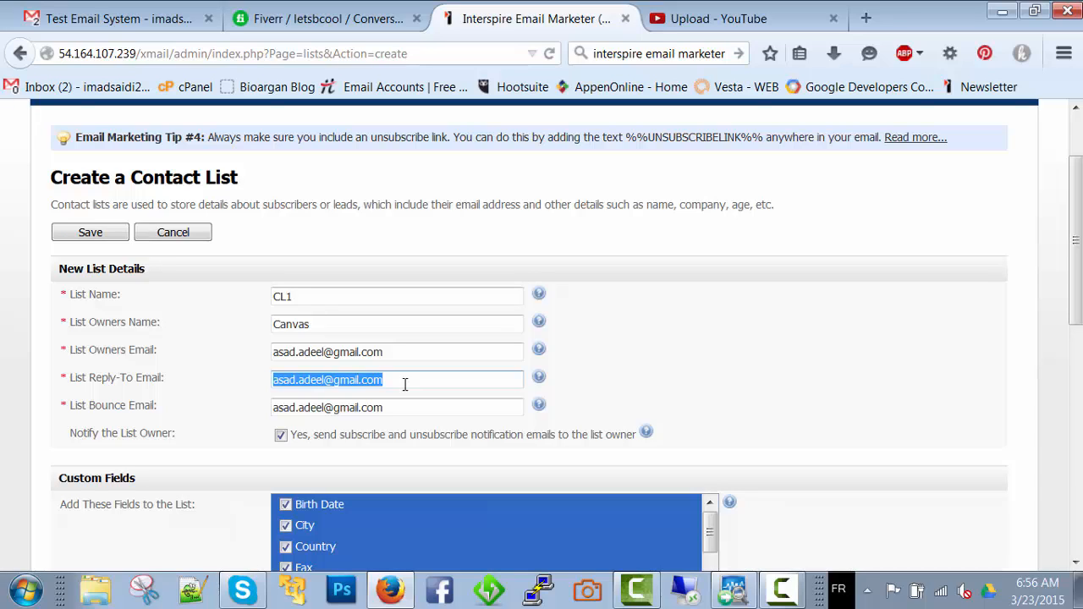
pyautogui.click(405, 381)
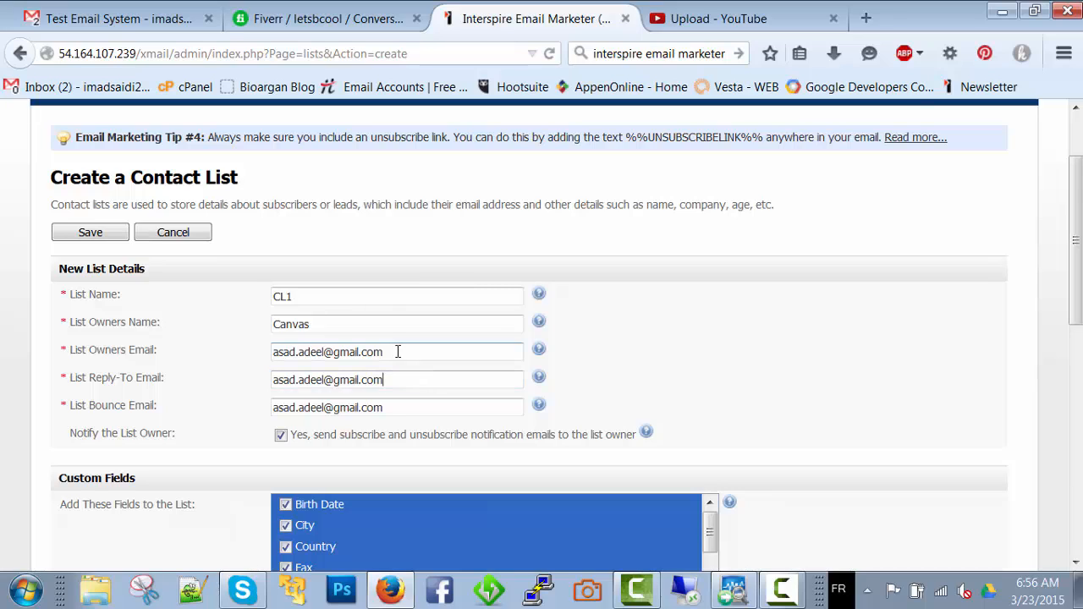
pyautogui.doubleClick(384, 409)
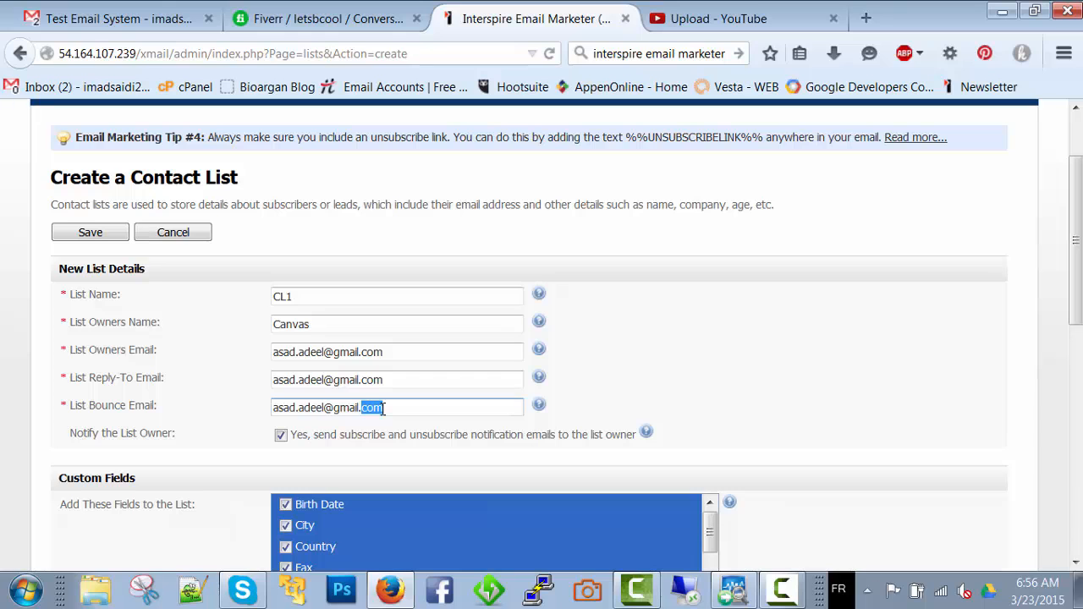
pyautogui.tripleClick(384, 409)
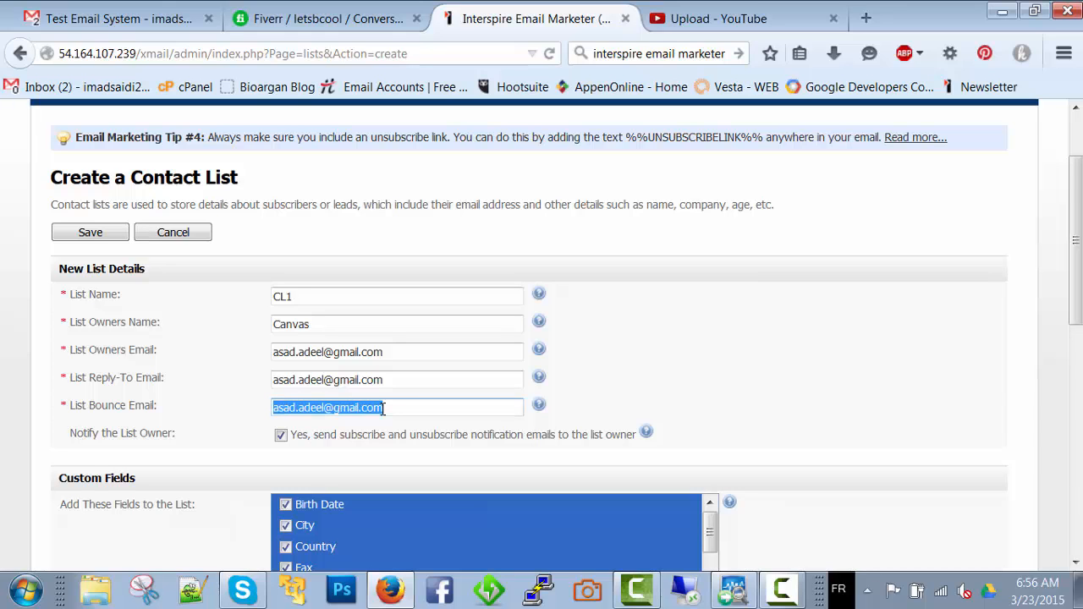
# Turn off subscribe and unsubscribe notification emails to the owner of the new contact list
pyautogui.scroll(-5, 381, 409)
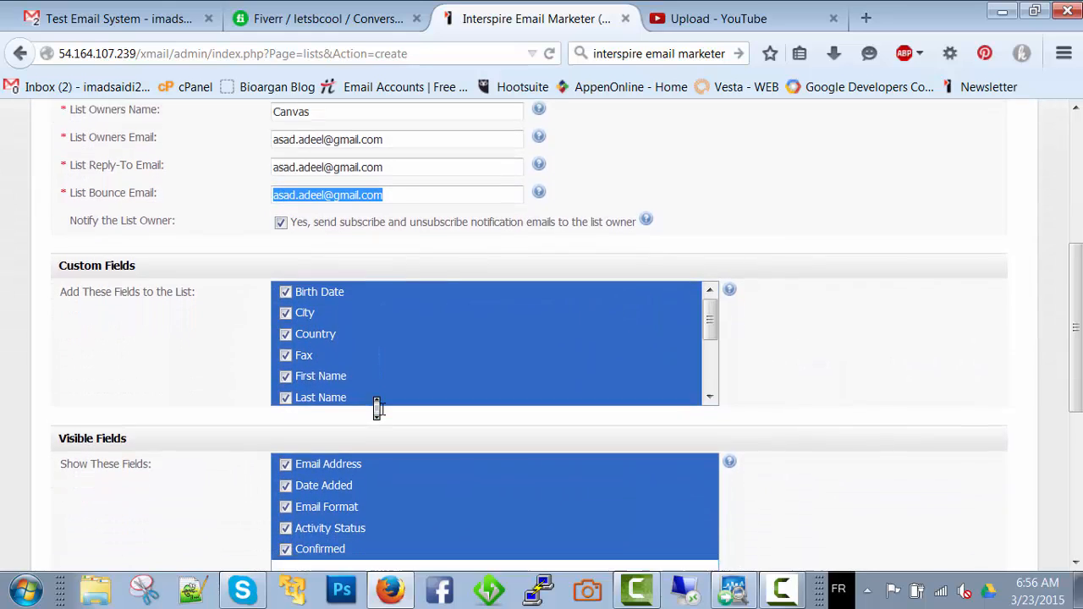
pyautogui.scroll(4, 378, 409)
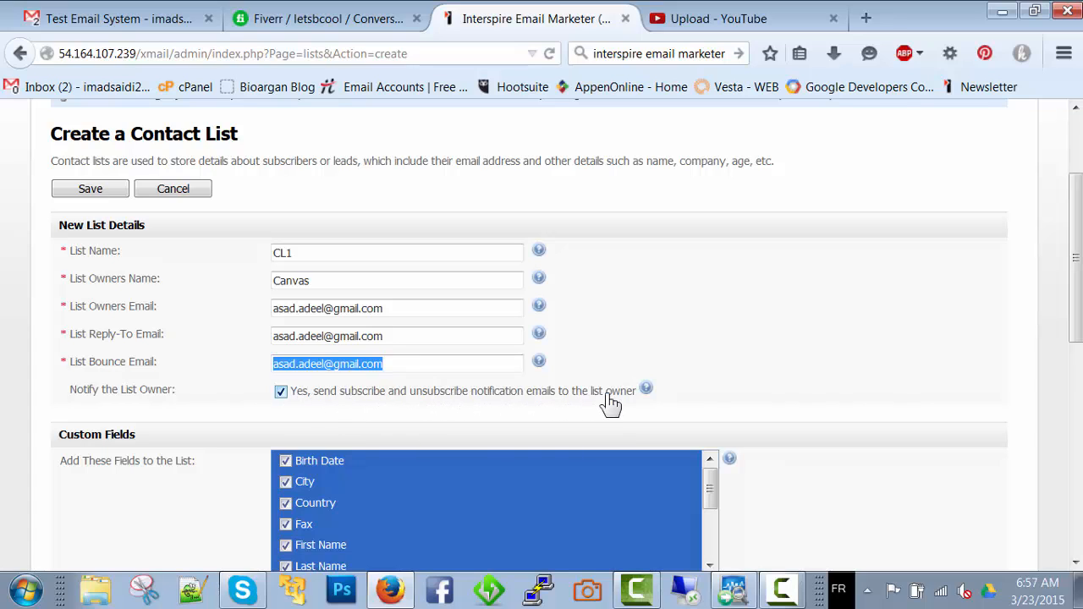
pyautogui.click(281, 393)
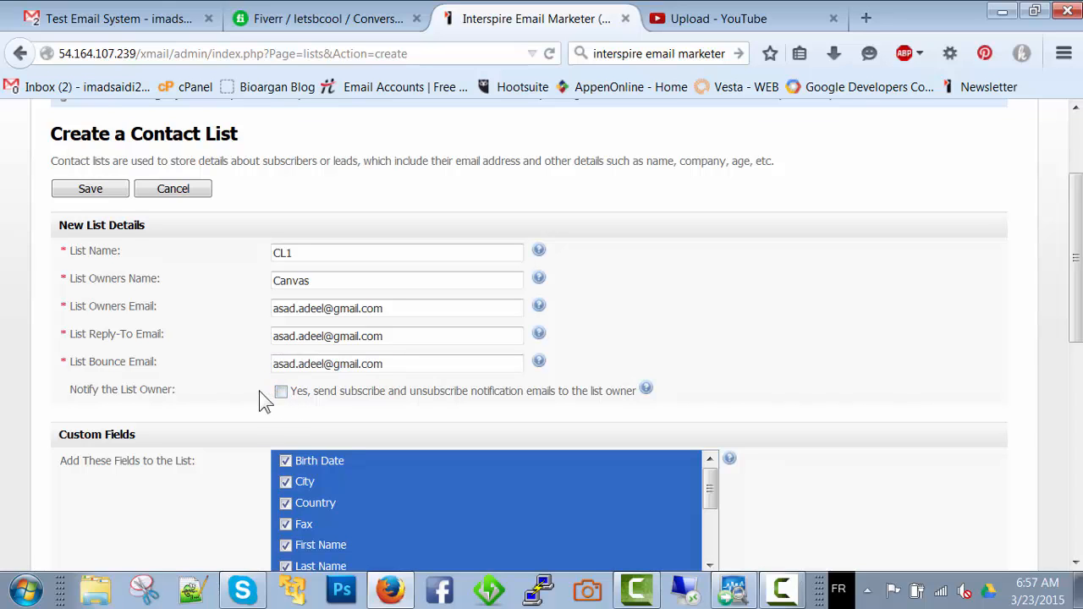
# Exclude the Birth Date, City, Country, Fax, First Name and Last Name custom fields from the new contact list
pyautogui.scroll(-3, 254, 392)
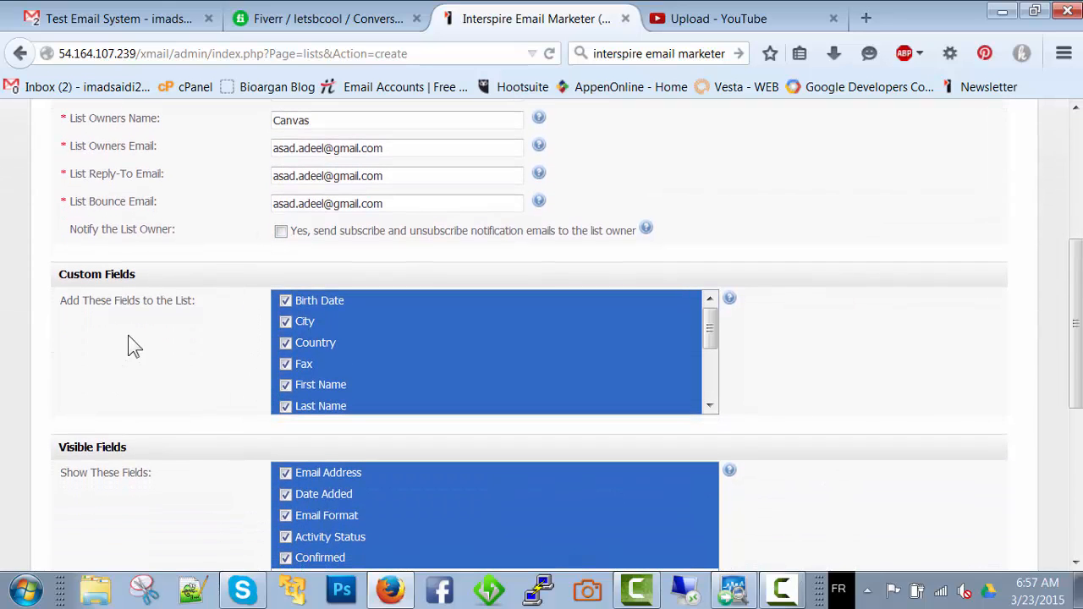
pyautogui.click(285, 302)
pyautogui.click(285, 321)
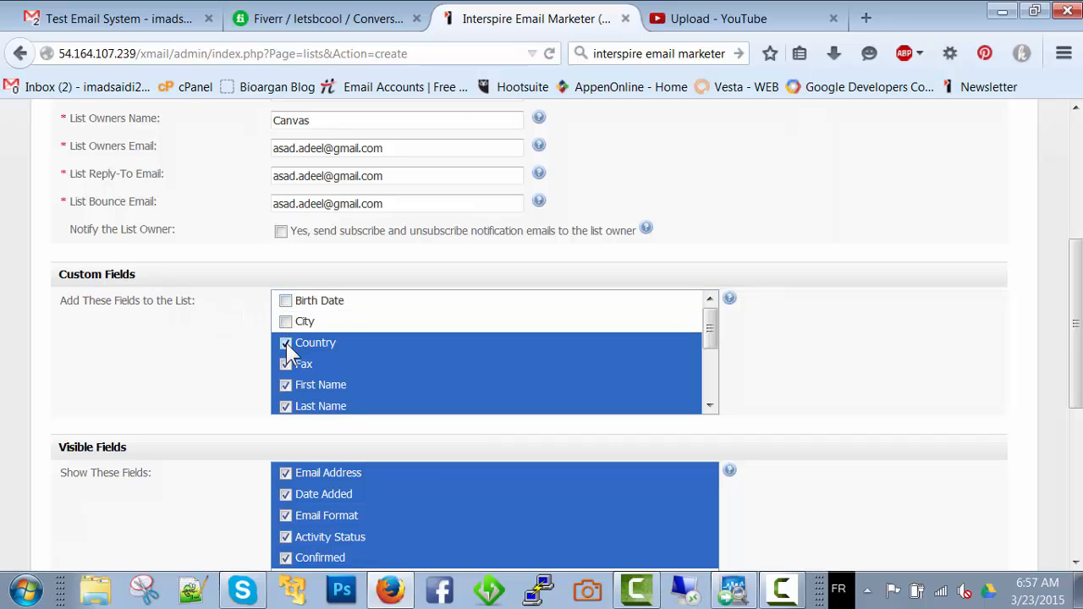
pyautogui.click(285, 342)
pyautogui.click(287, 365)
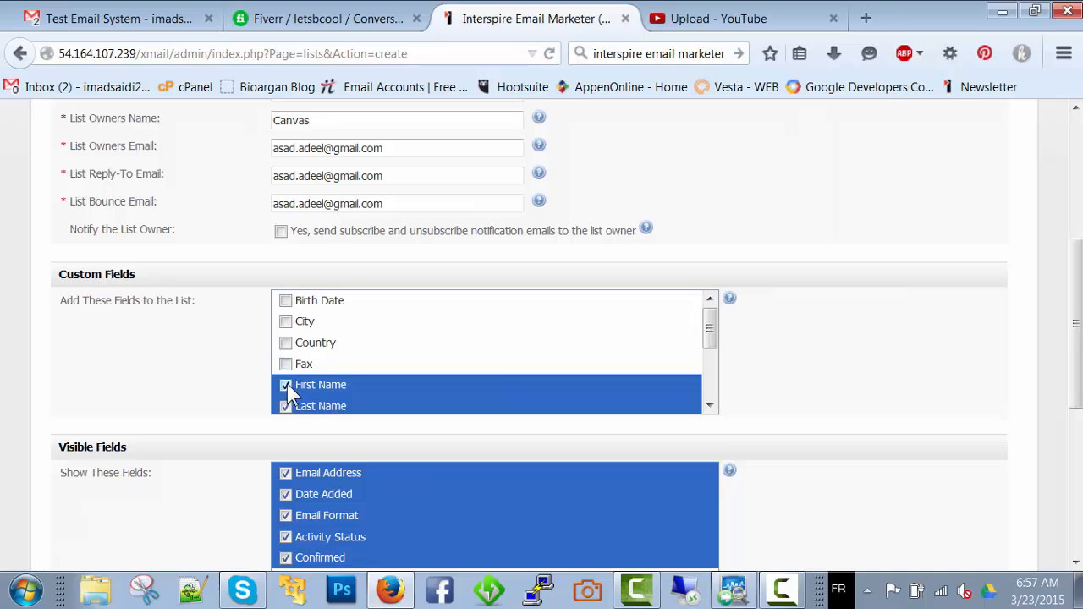
pyautogui.click(287, 385)
pyautogui.click(286, 407)
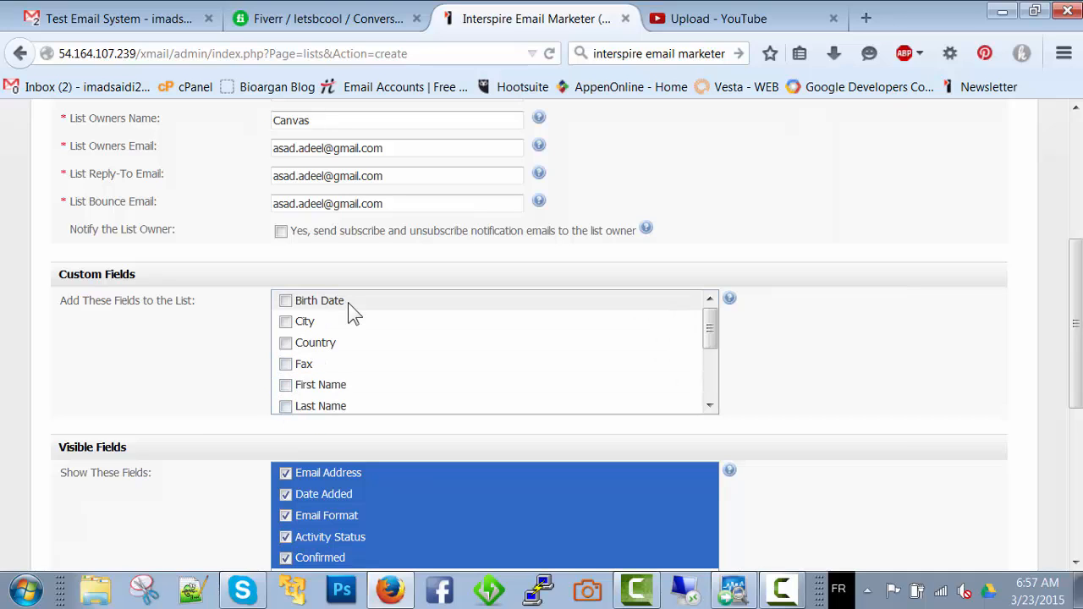
# Exclude the Mobile, Phone, Postal/Zip Code, State and Title custom fields from the list as well
pyautogui.scroll(-3, 354, 313)
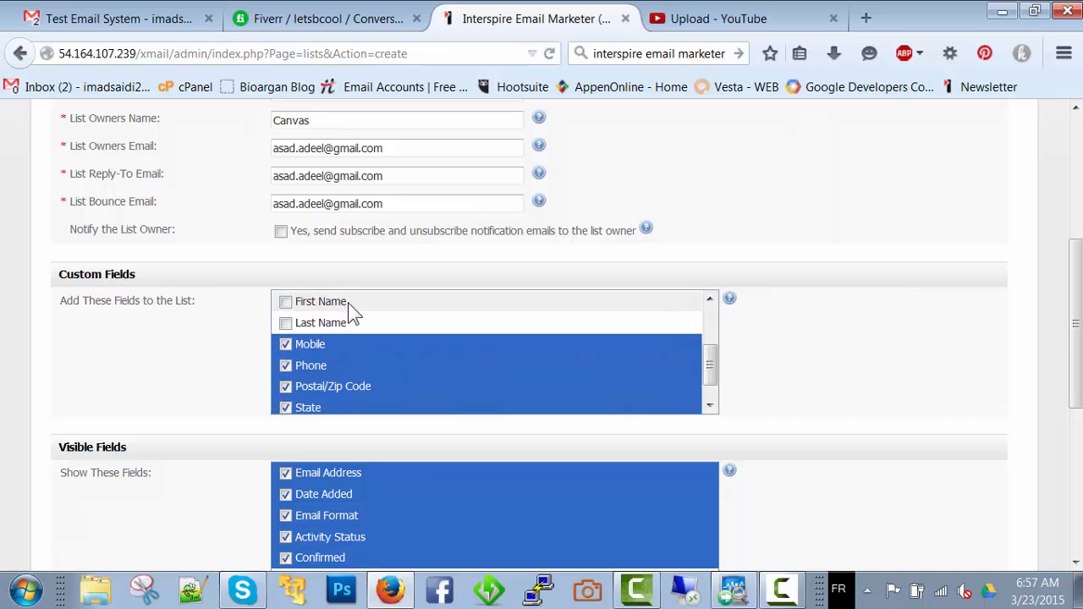
pyautogui.click(285, 343)
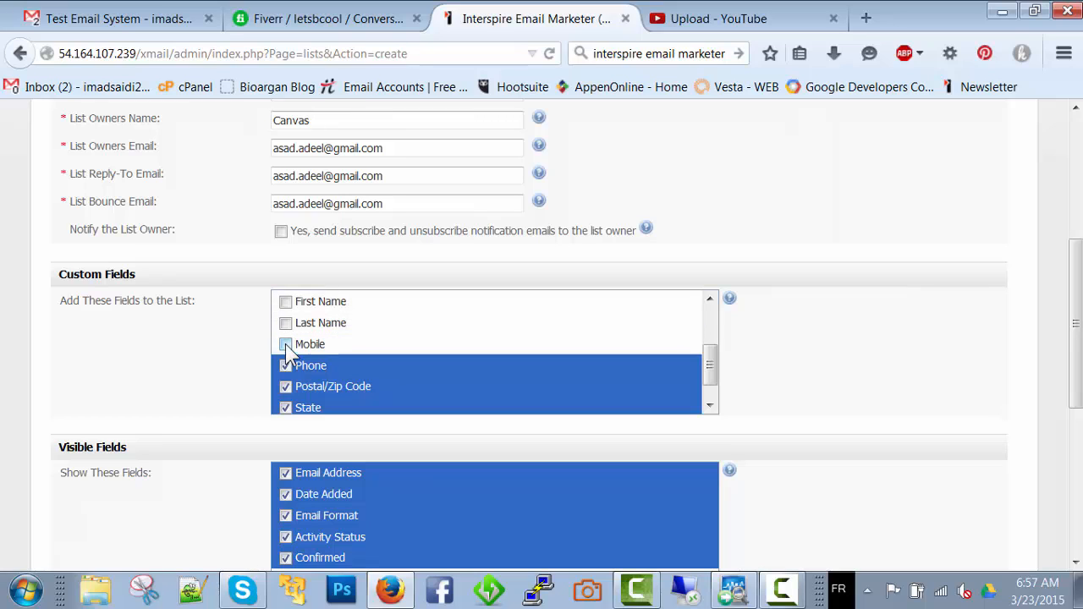
pyautogui.click(286, 366)
pyautogui.click(286, 386)
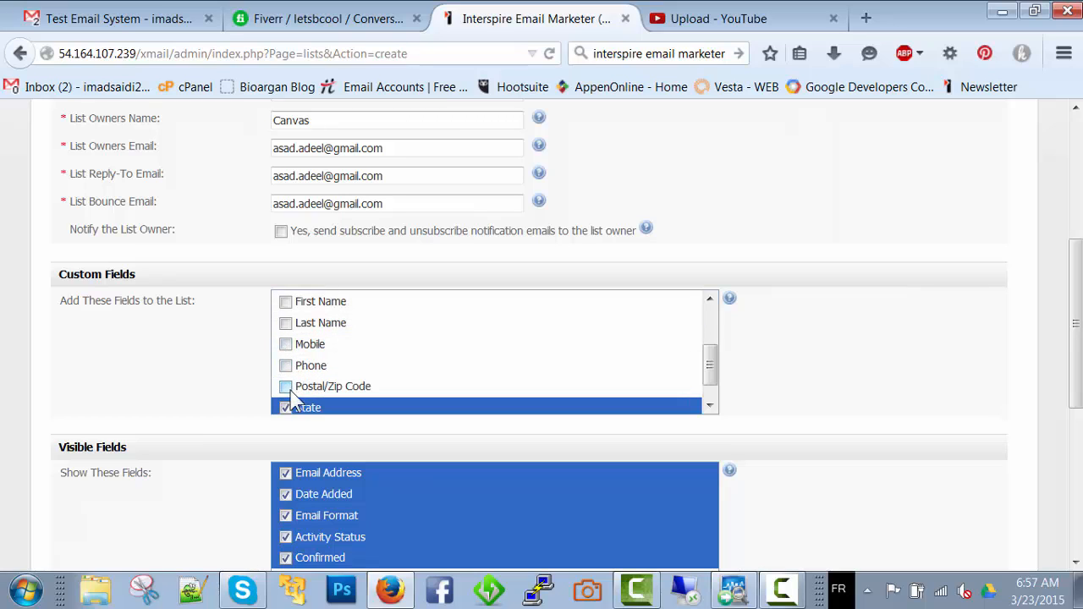
pyautogui.click(287, 408)
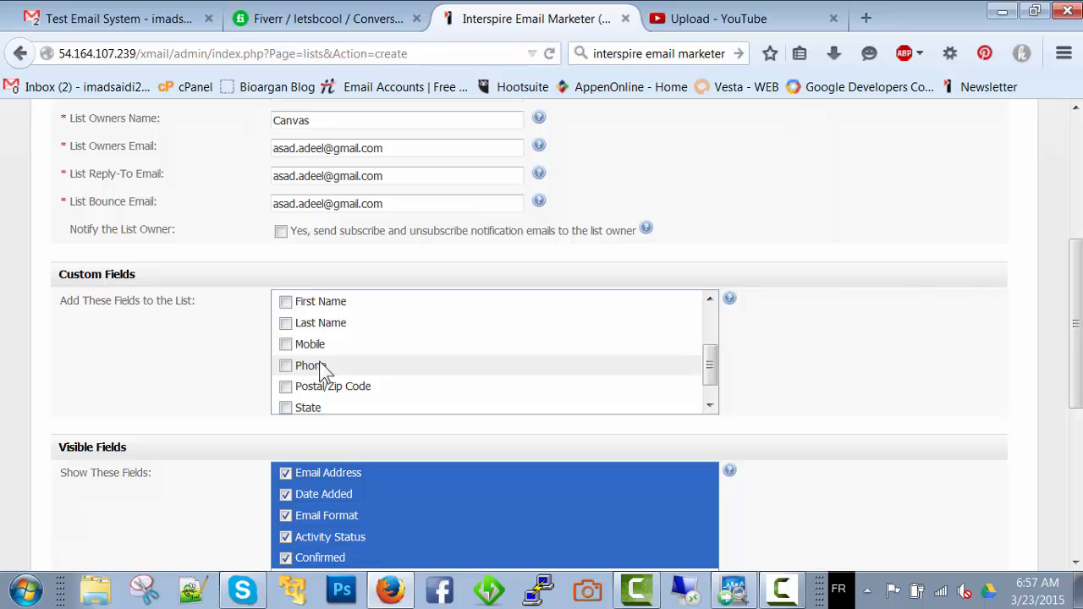
pyautogui.scroll(-1, 322, 367)
pyautogui.click(286, 403)
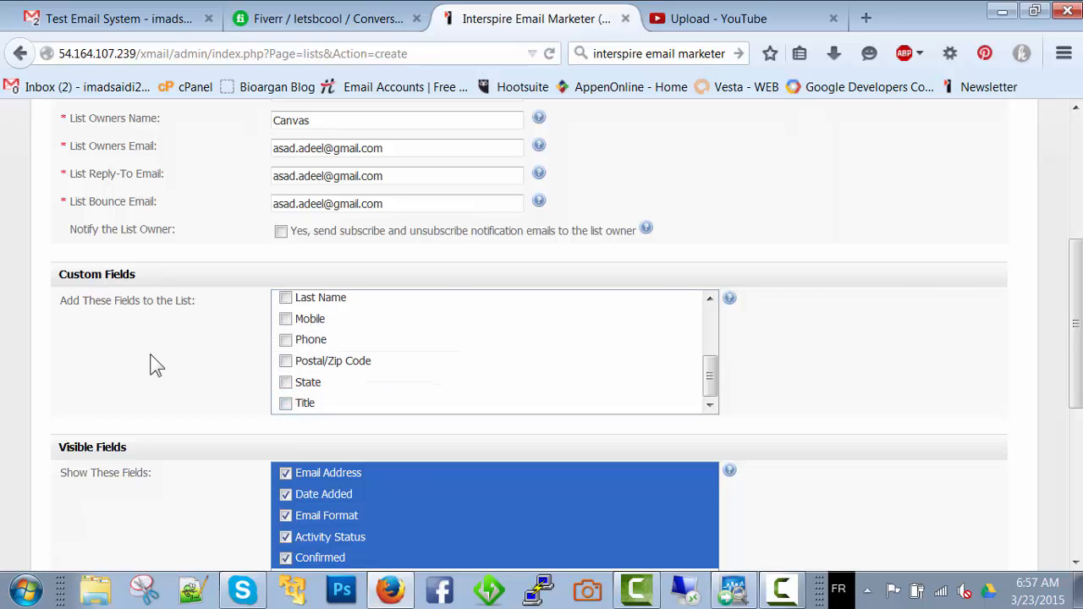
# Hide Date Added, Email Format, Activity Status and Confirmed, keeping only Email Address as a visible field
pyautogui.scroll(-3, 157, 364)
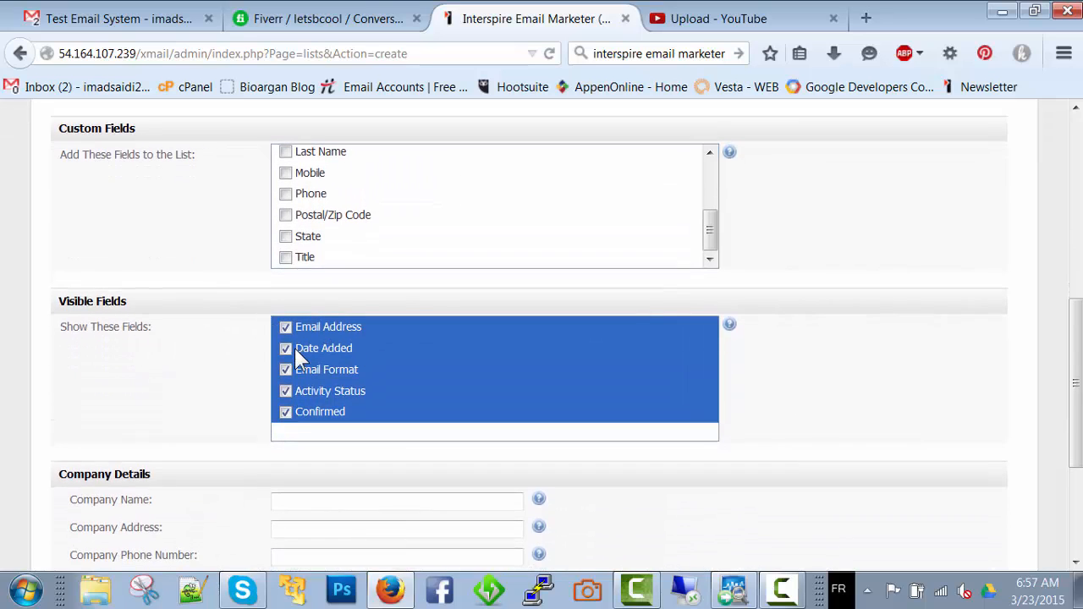
pyautogui.click(287, 350)
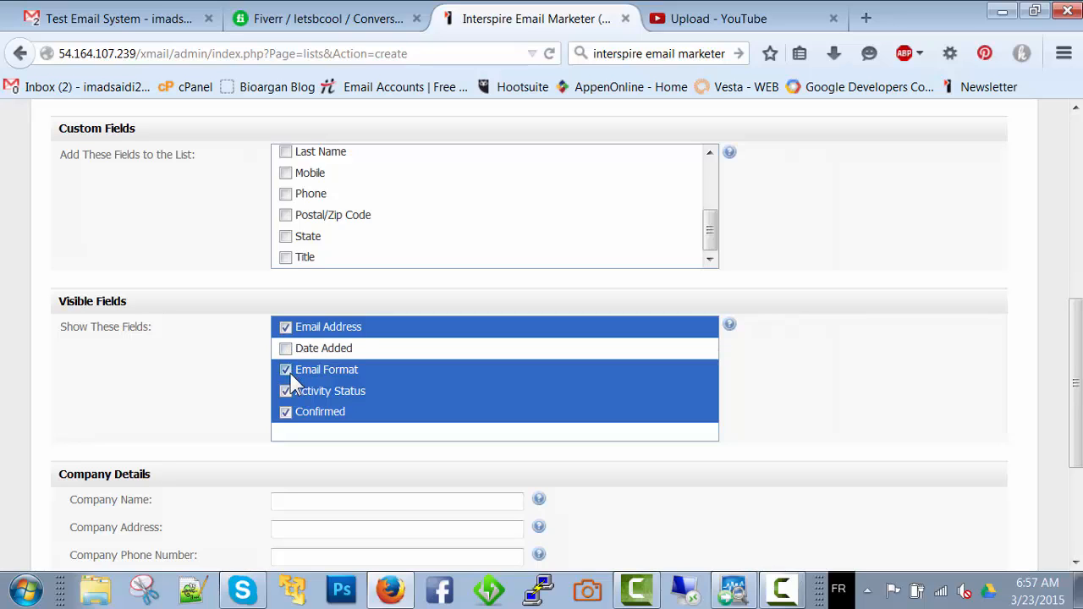
pyautogui.click(286, 370)
pyautogui.click(286, 391)
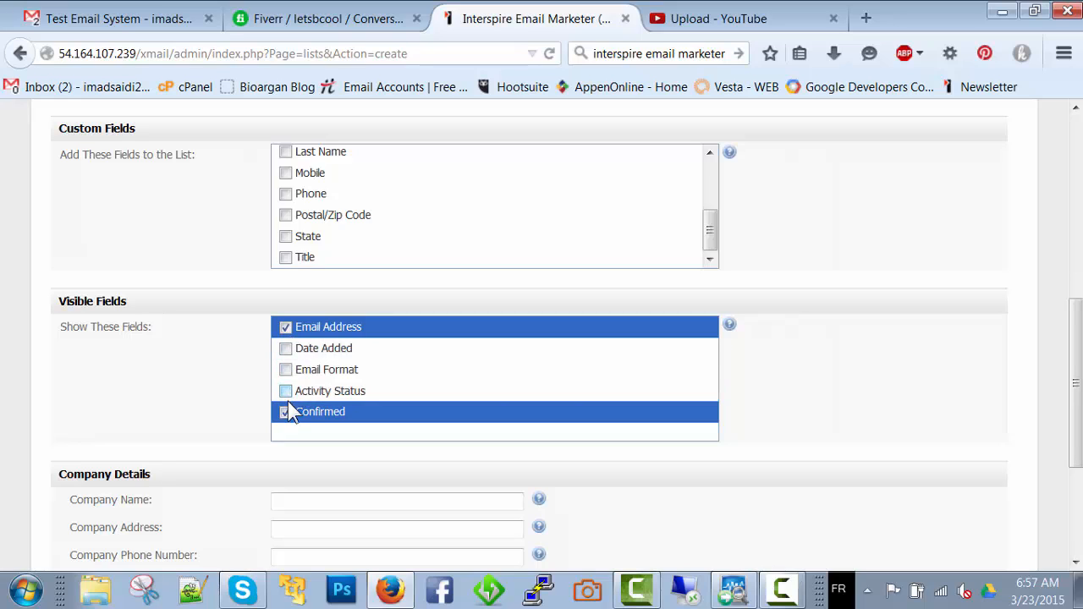
pyautogui.click(286, 413)
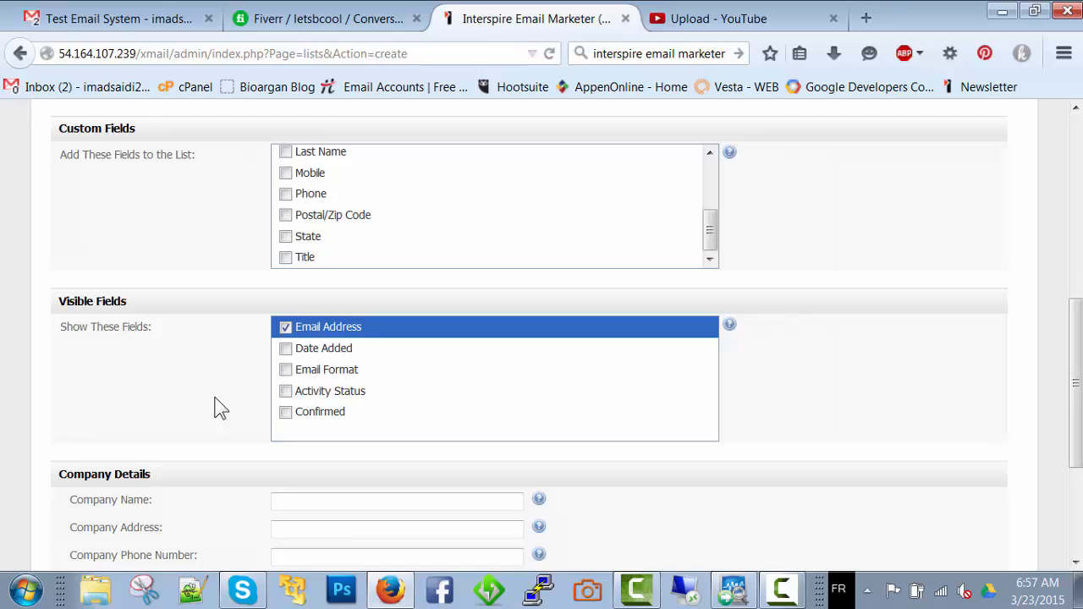
# Look through the company name, address and phone number fields of the new list without filling them in
pyautogui.scroll(-5, 220, 409)
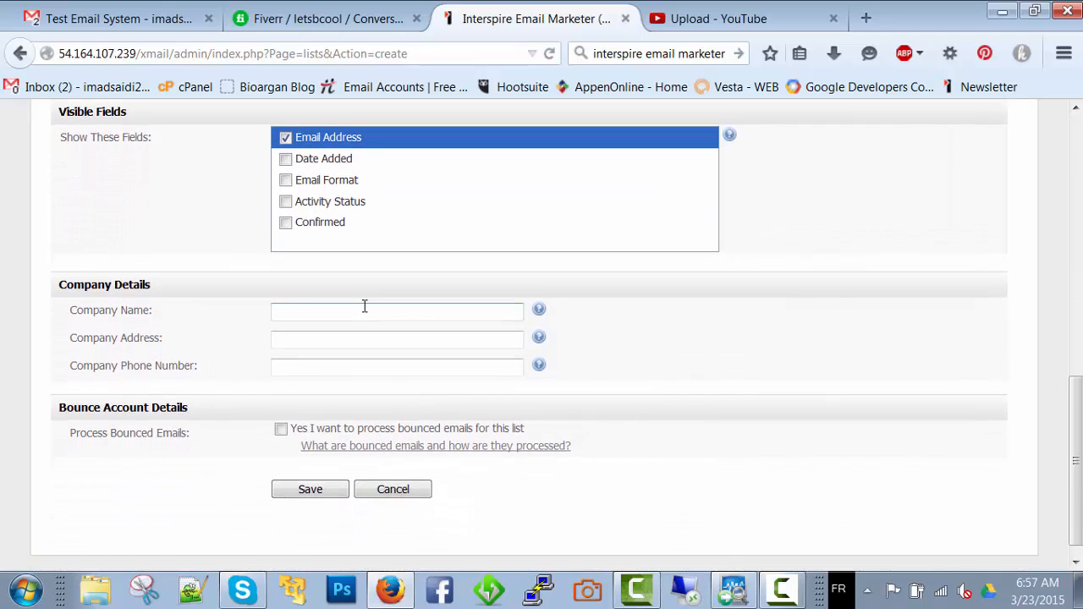
pyautogui.click(365, 310)
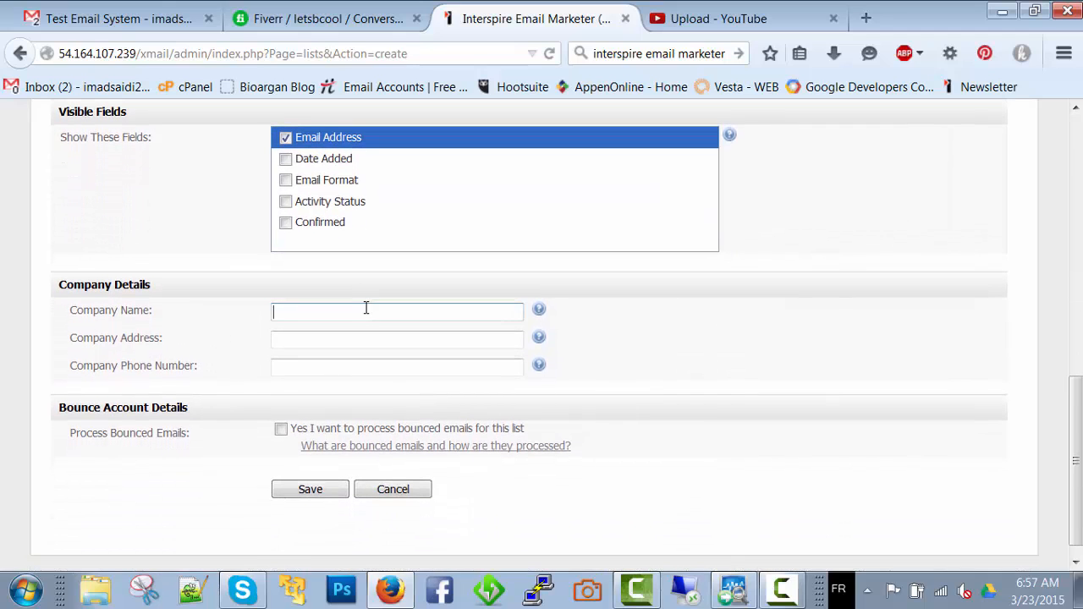
pyautogui.click(370, 364)
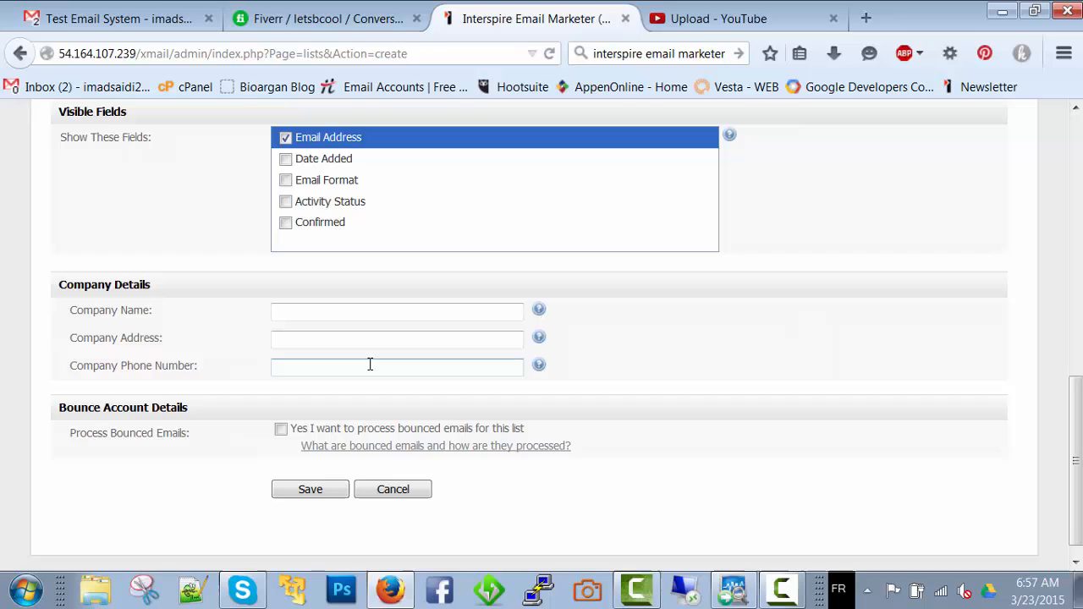
# Try to save the list with bounced email processing enabled and the bounce account details left blank
pyautogui.click(282, 430)
pyautogui.scroll(-5, 281, 432)
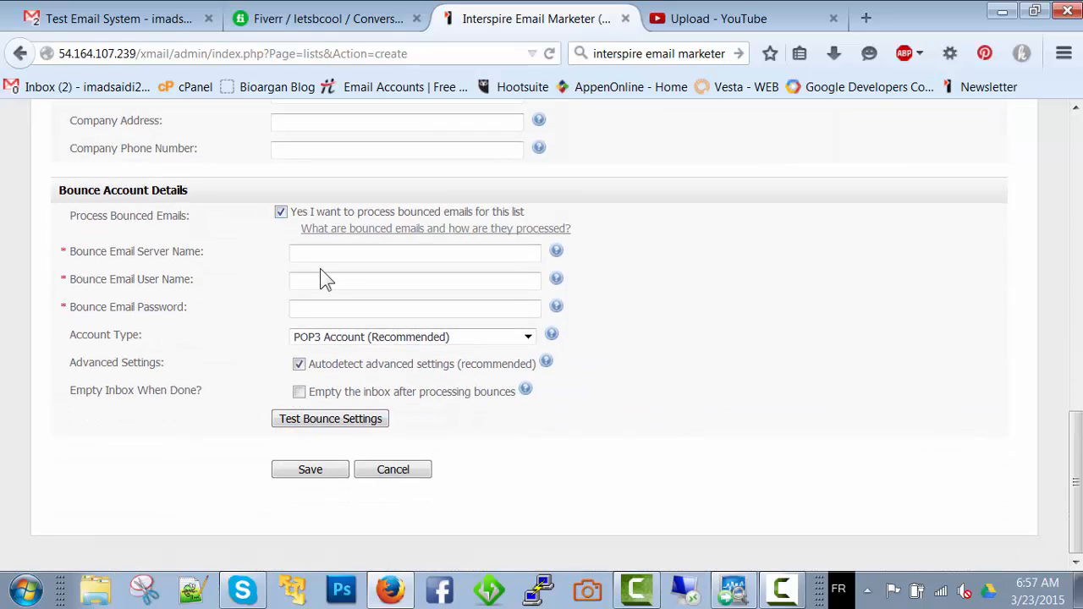
pyautogui.scroll(1, 323, 279)
pyautogui.scroll(10, 319, 279)
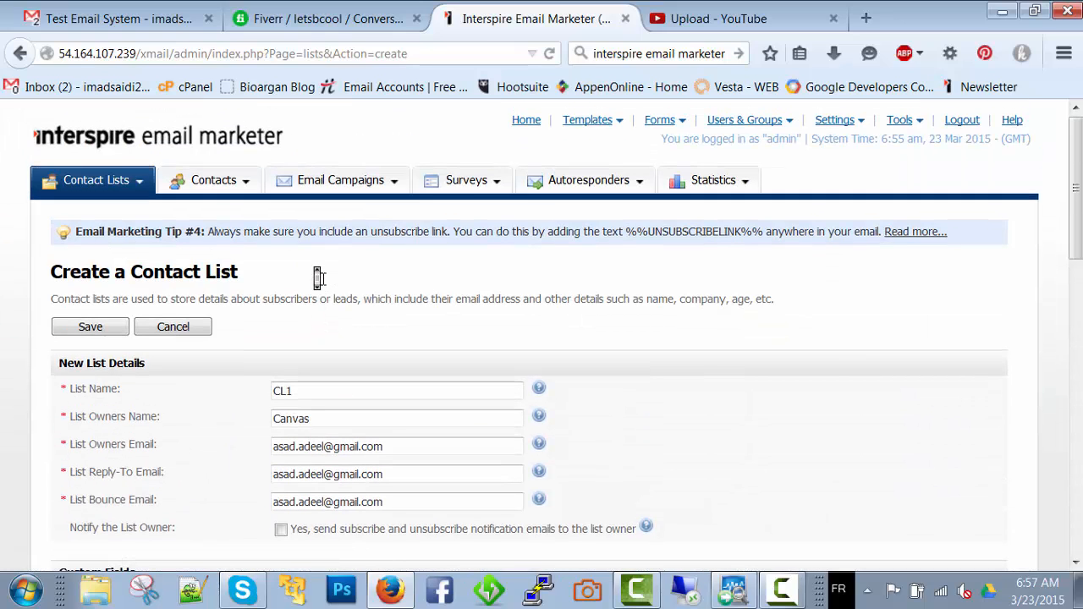
pyautogui.scroll(-10, 247, 386)
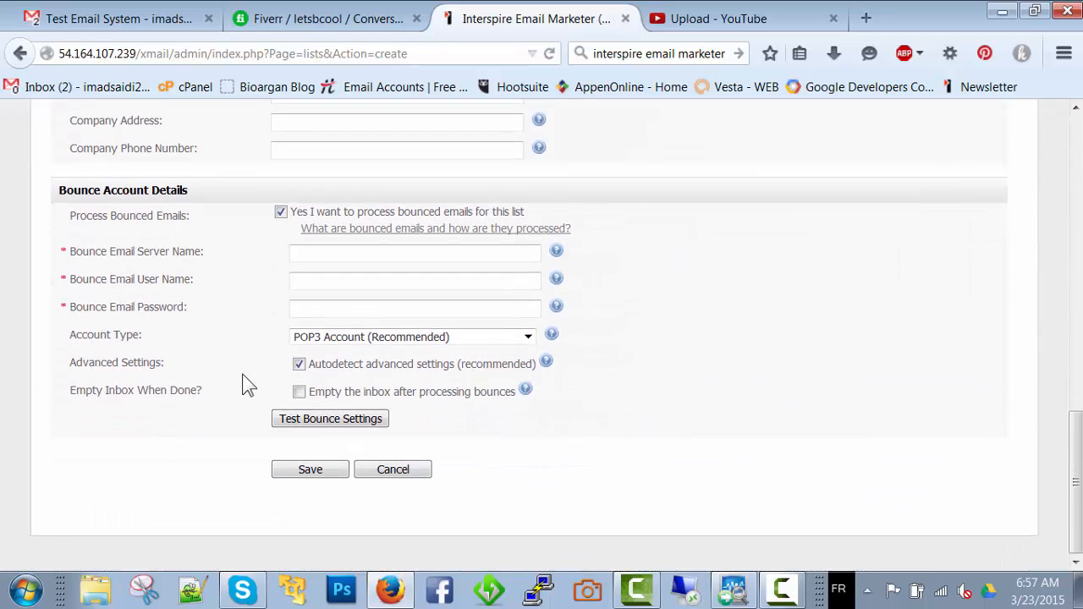
pyautogui.click(311, 469)
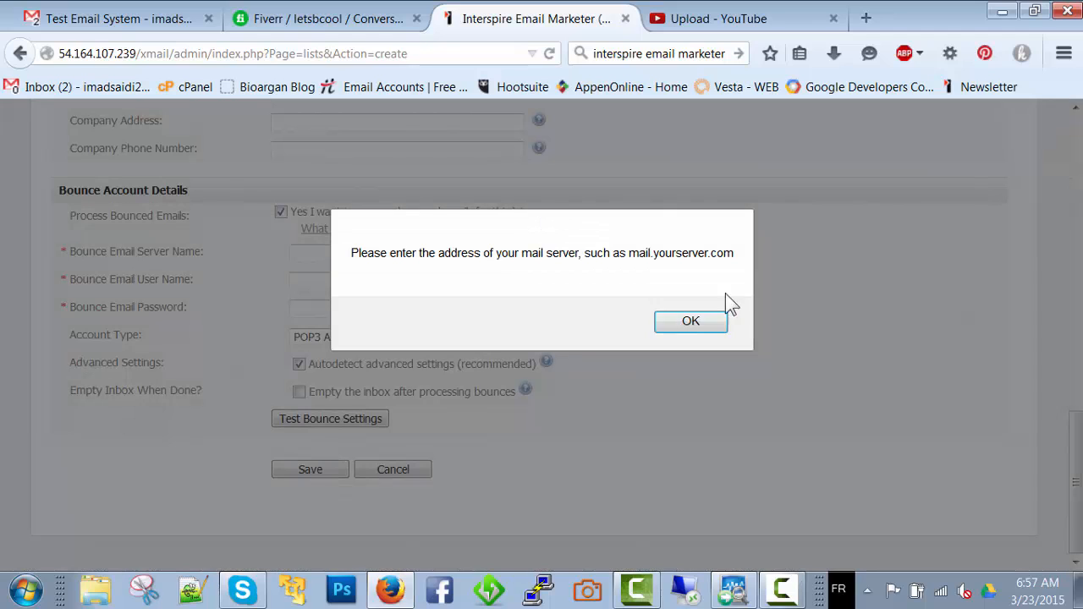
pyautogui.click(689, 328)
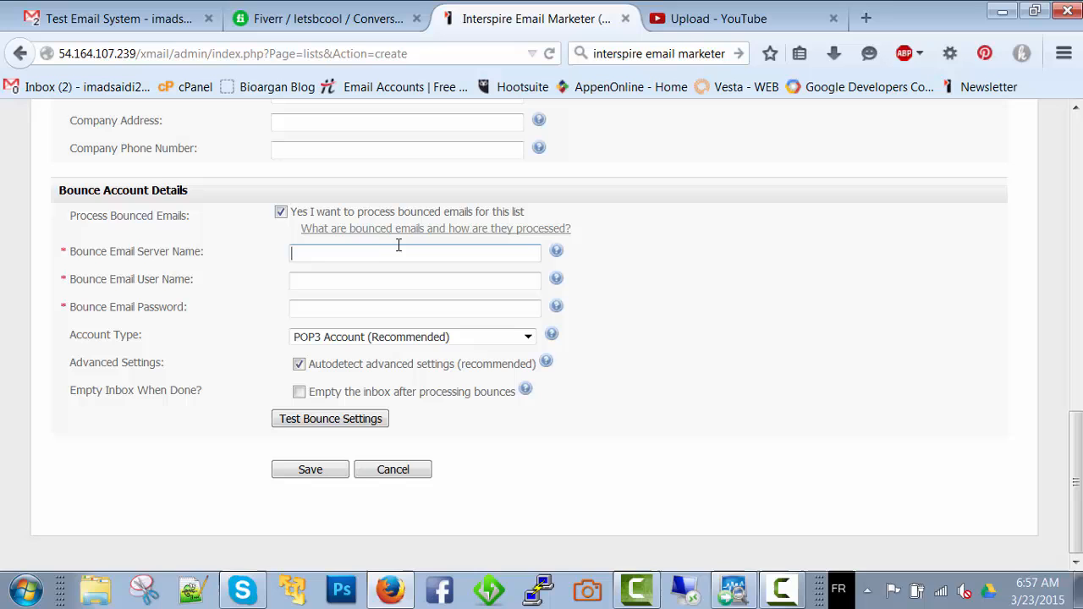
pyautogui.click(296, 214)
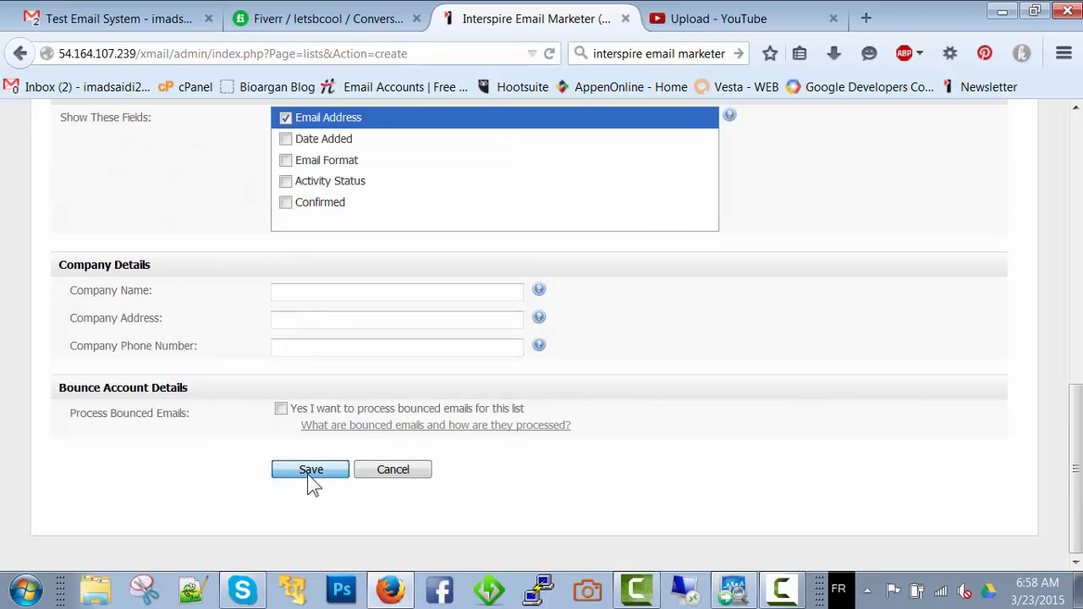
# Save the new contact list without bounced email processing and view the contacts in CL1
pyautogui.click(311, 470)
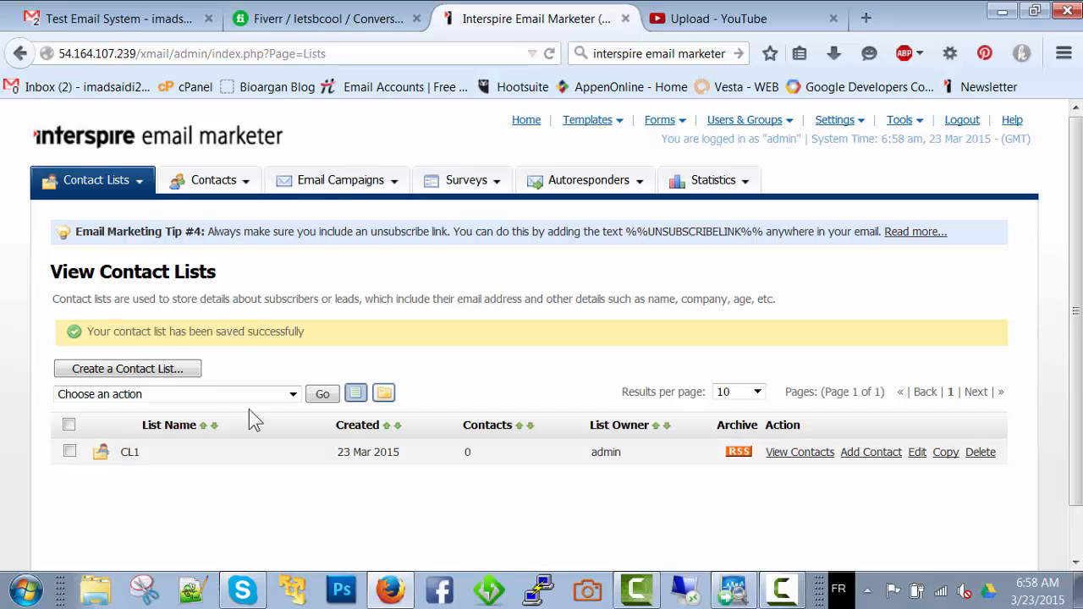
pyautogui.click(796, 453)
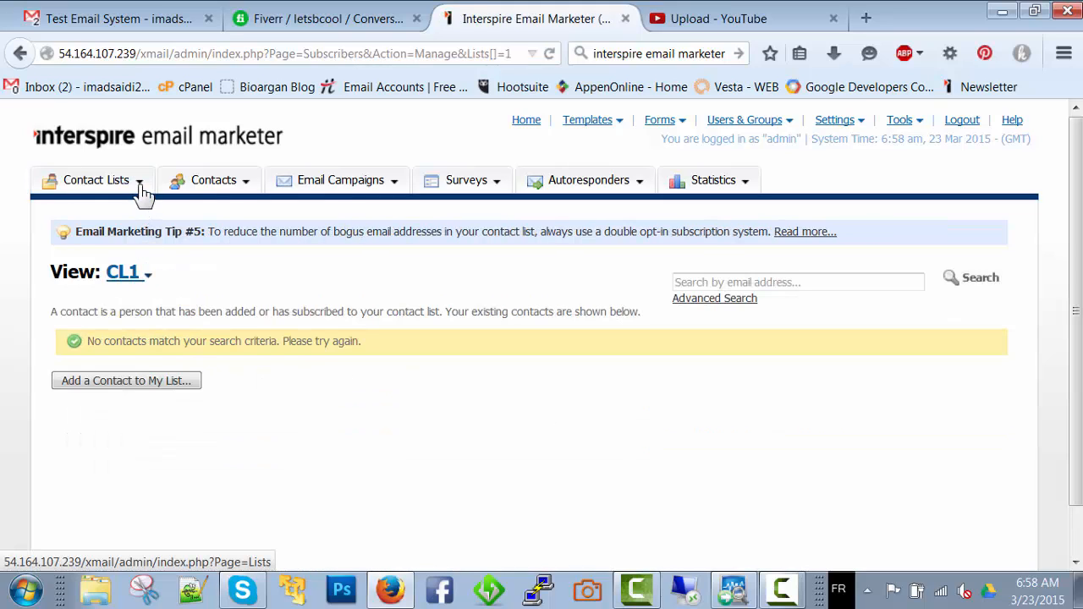
pyautogui.click(144, 382)
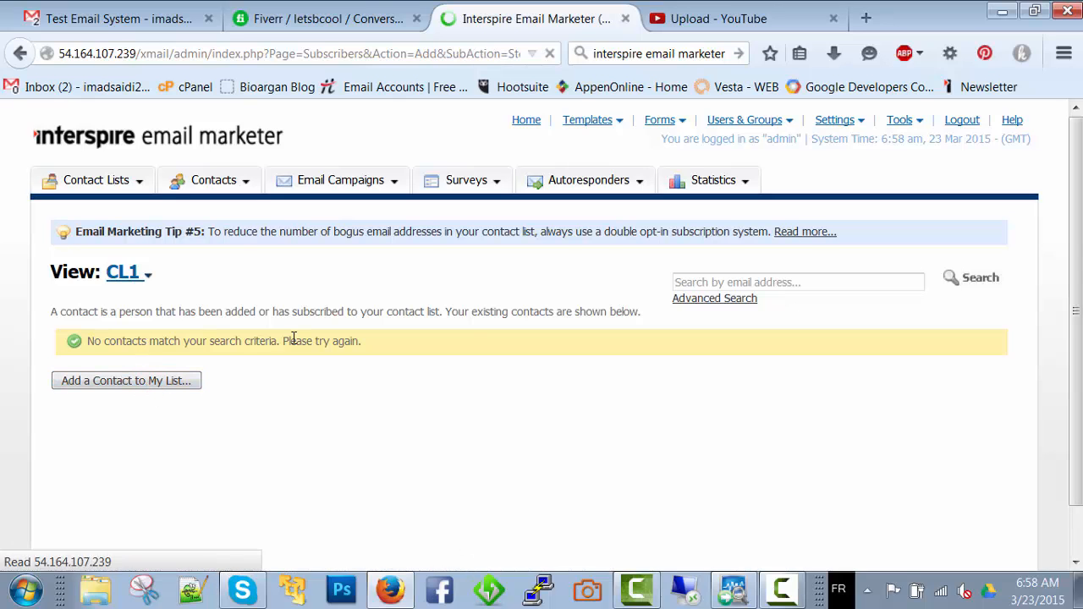
pyautogui.scroll(-1, 293, 336)
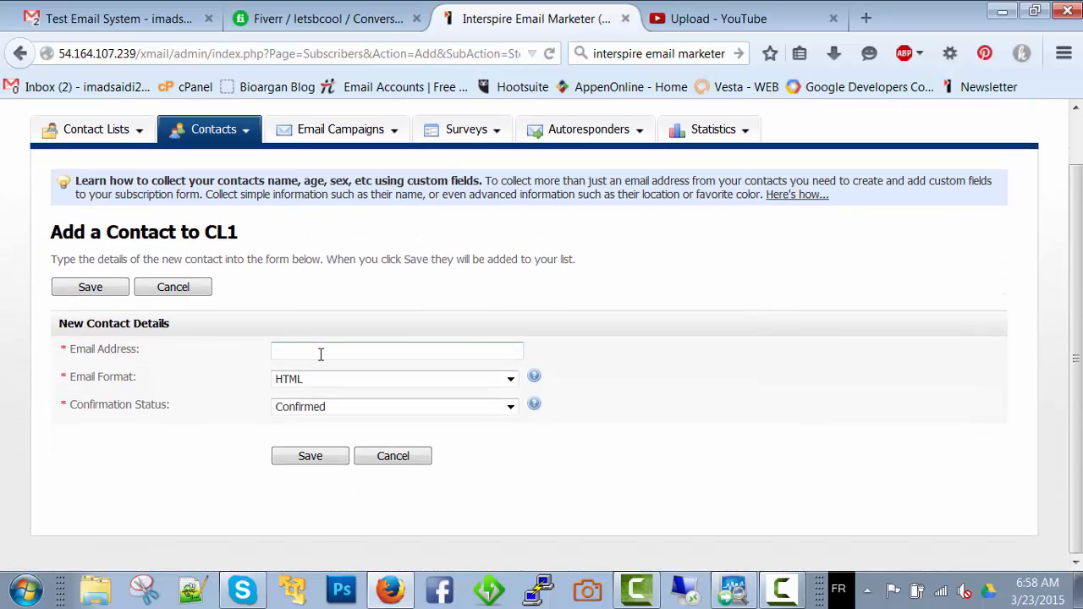
pyautogui.click(393, 457)
pyautogui.click(543, 324)
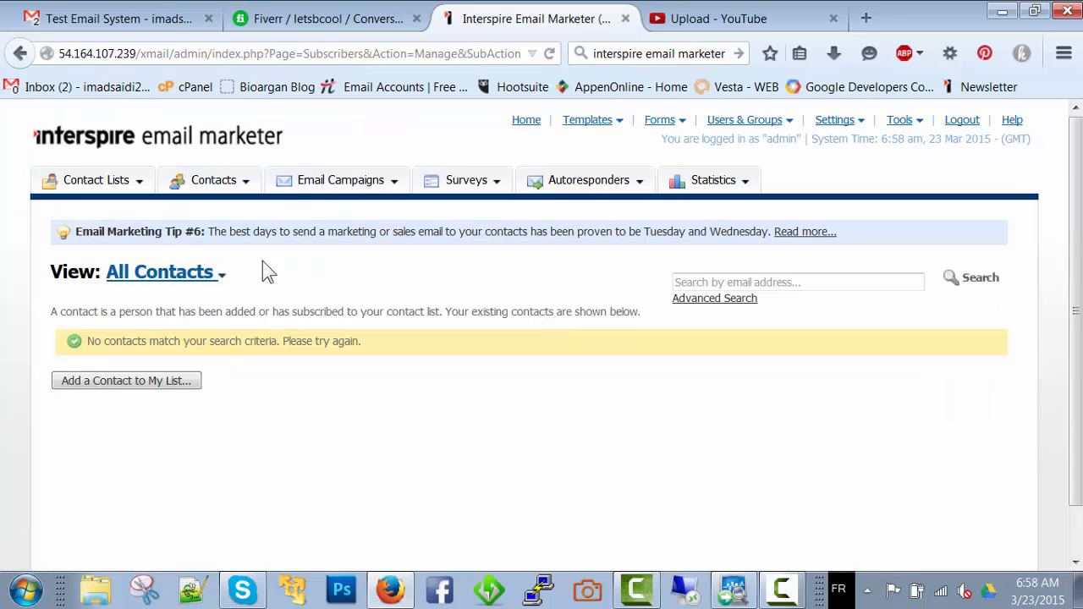
# Start importing contacts from a file, choose CL1 as the target list and proceed to the import details
pyautogui.click(139, 185)
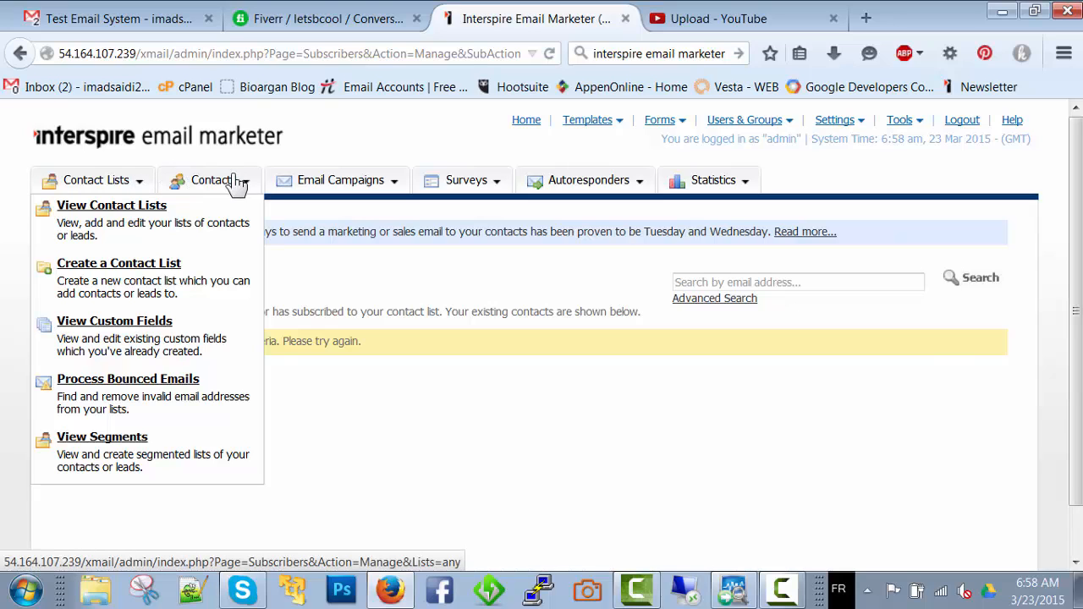
pyautogui.click(307, 248)
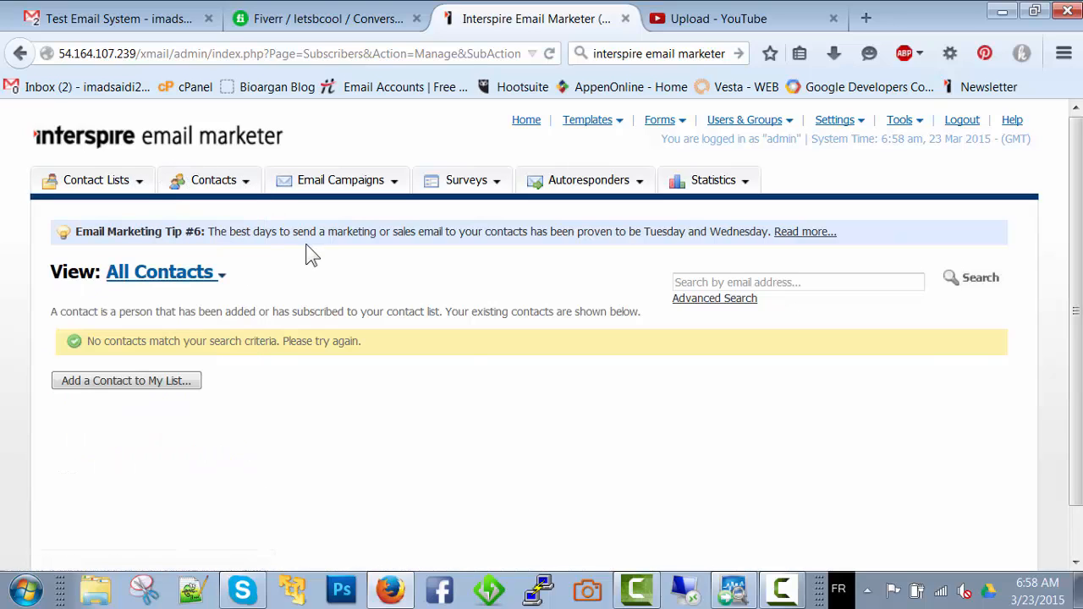
pyautogui.click(249, 186)
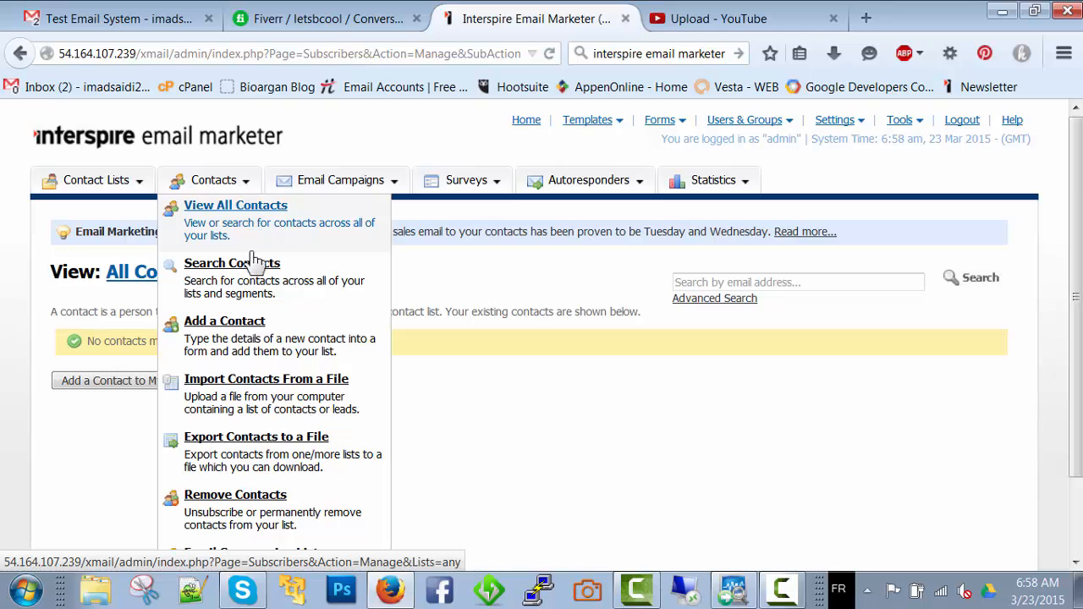
pyautogui.click(278, 389)
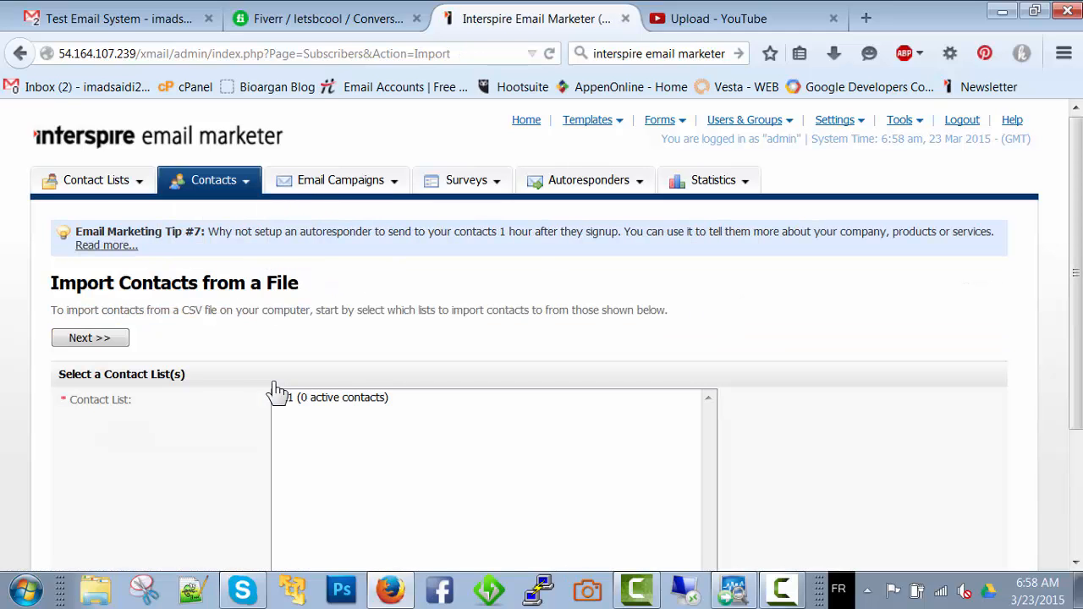
pyautogui.scroll(-3, 338, 359)
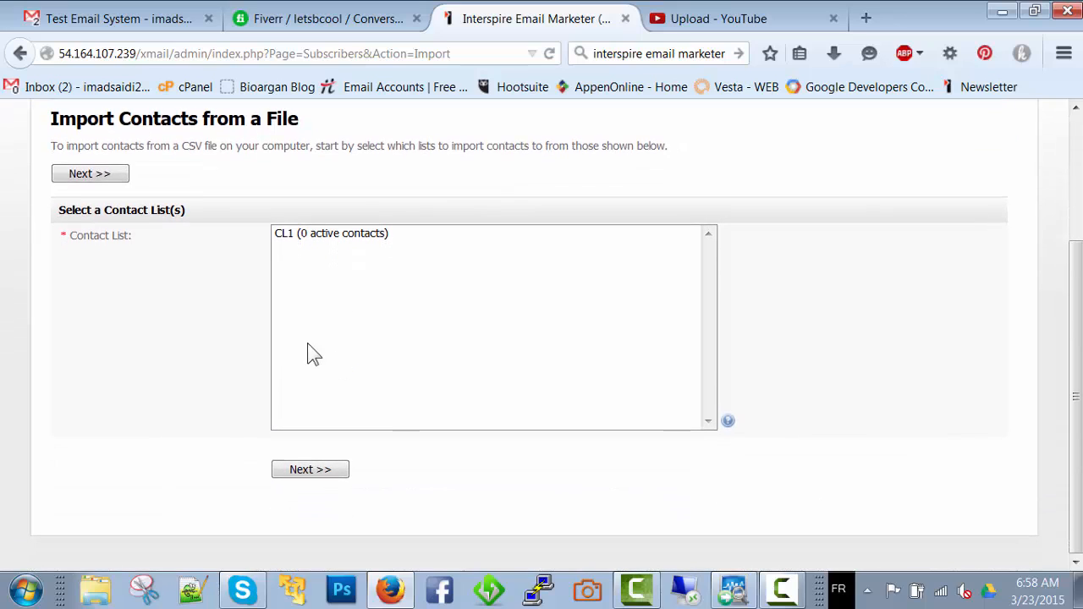
pyautogui.click(321, 279)
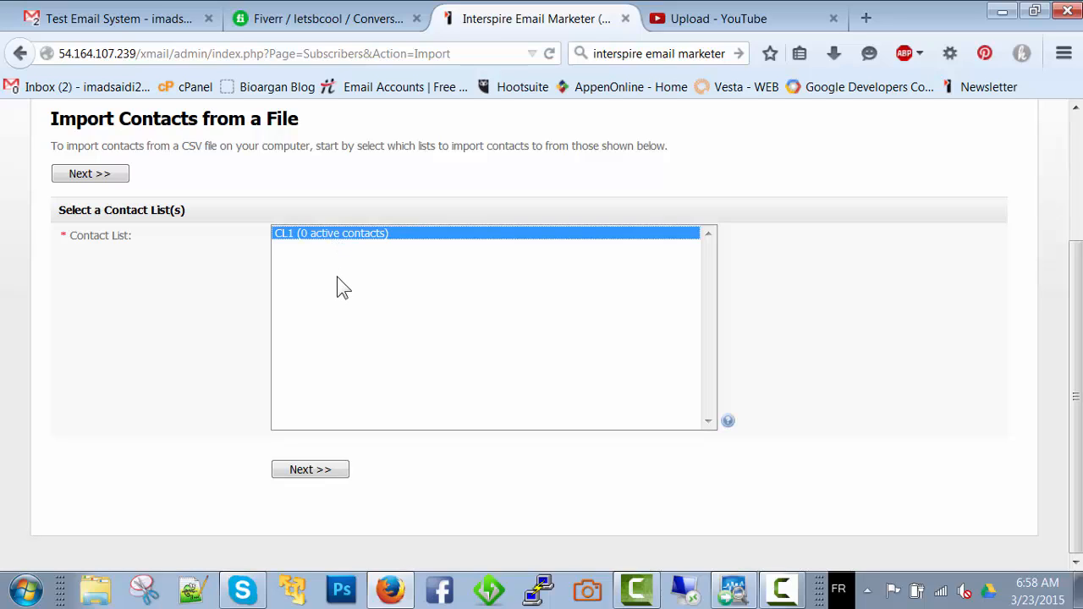
pyautogui.click(311, 470)
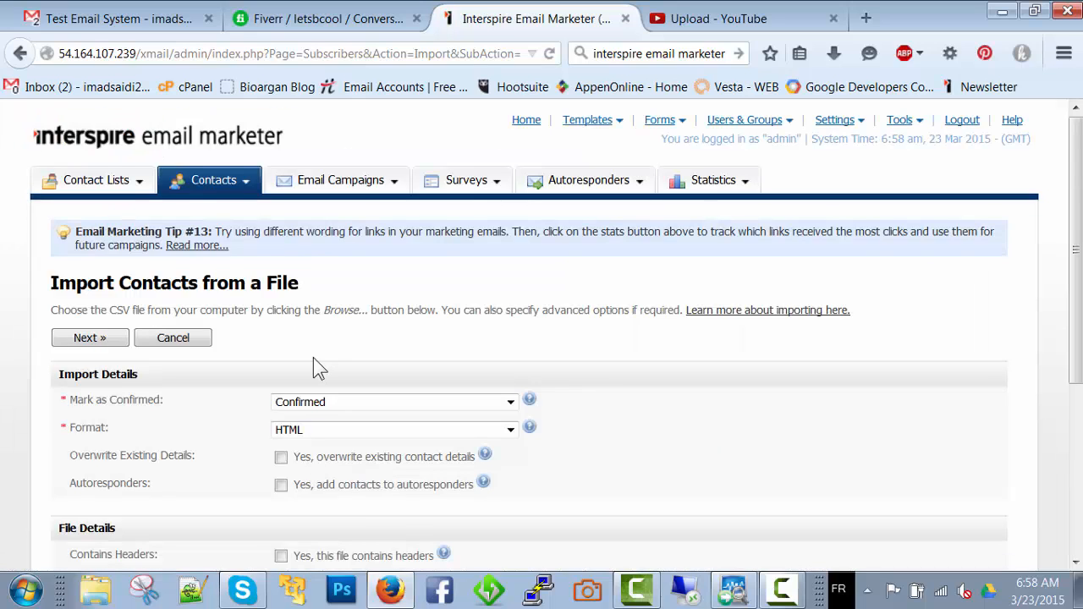
pyautogui.scroll(-2, 313, 357)
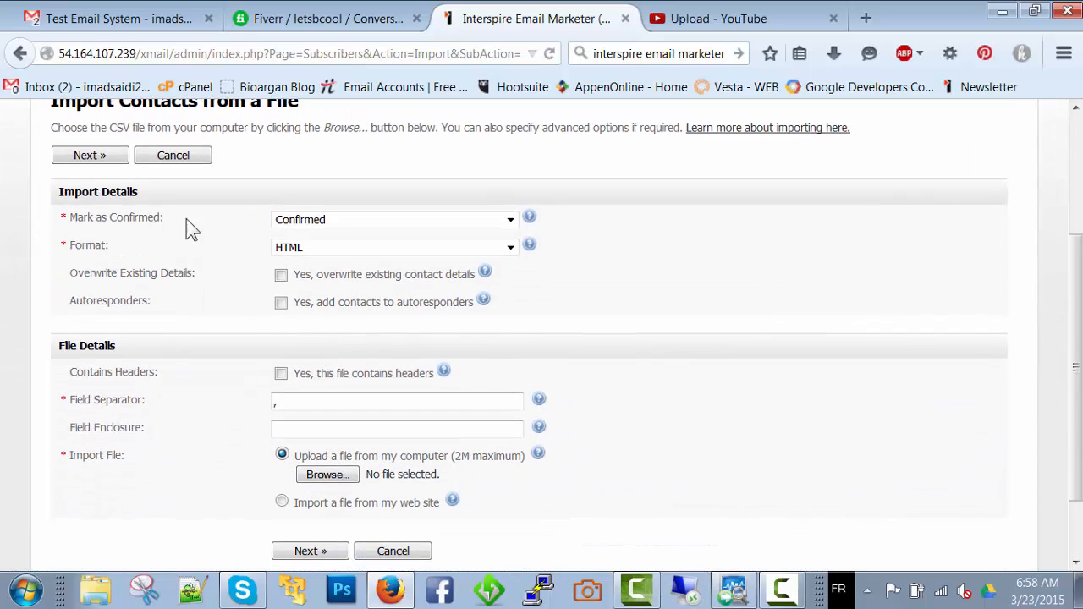
# Review the confirmation status and format options for the imported contacts, keeping Confirmed and HTML
pyautogui.click(351, 220)
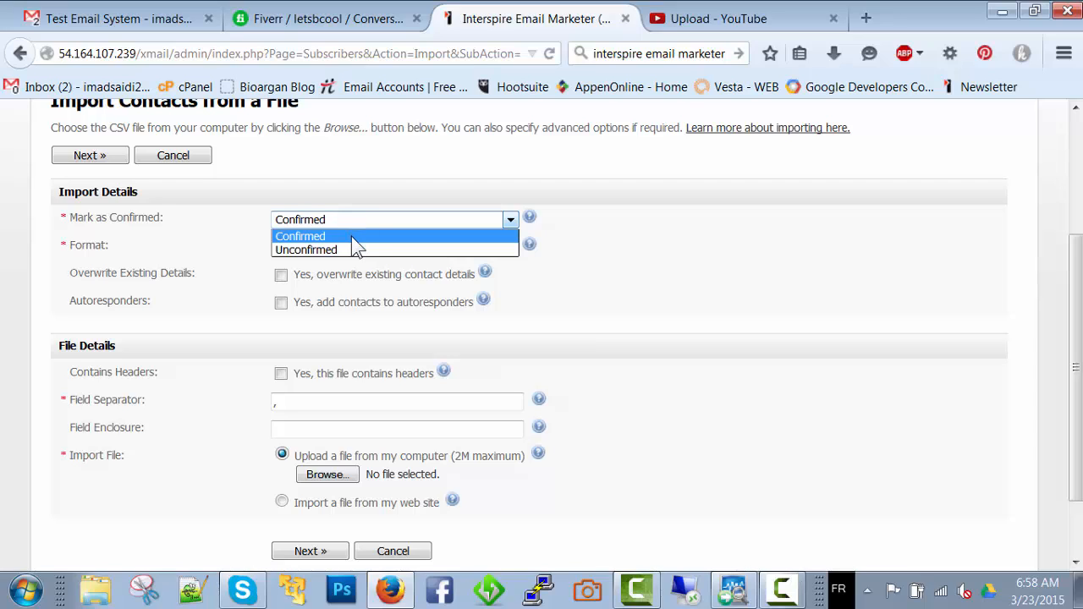
pyautogui.click(353, 250)
pyautogui.click(347, 220)
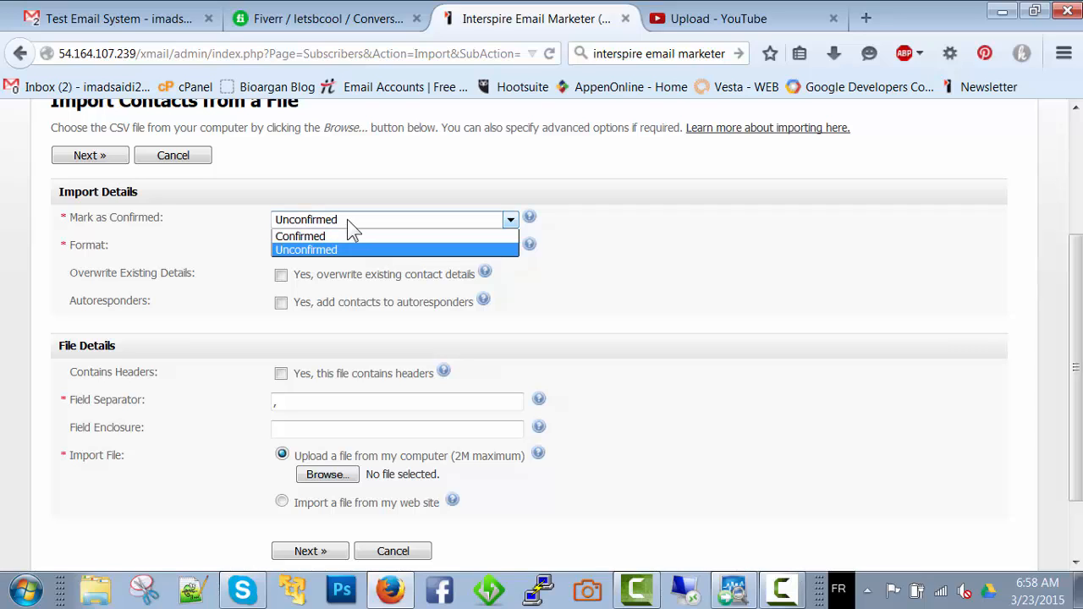
pyautogui.click(346, 236)
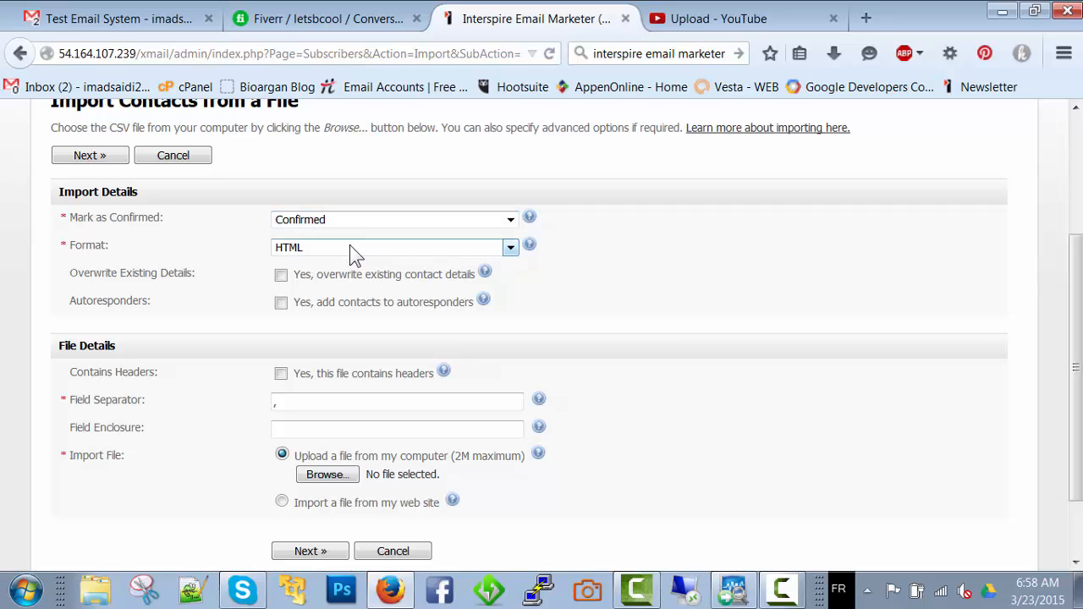
pyautogui.click(349, 246)
pyautogui.click(349, 246)
pyautogui.click(448, 250)
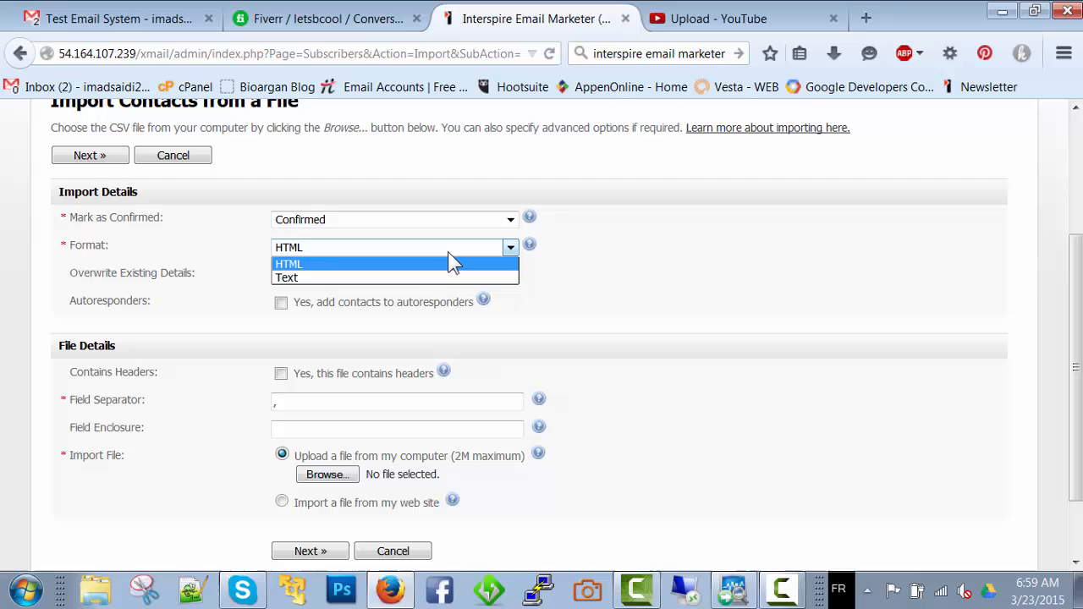
pyautogui.click(404, 265)
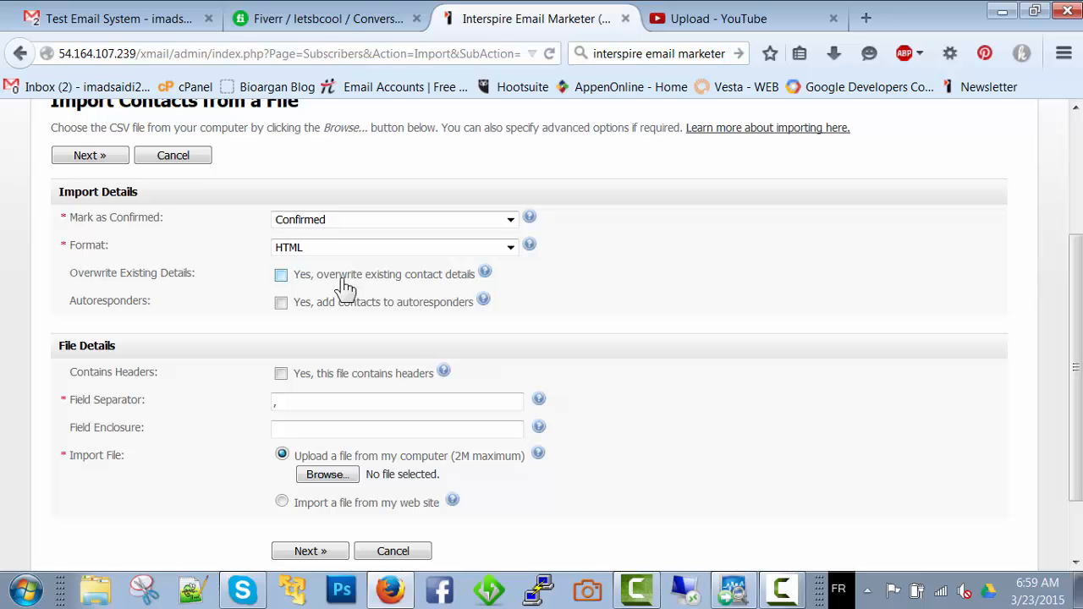
# Look through the desktop files available for the contact import without choosing one
pyautogui.scroll(-2, 342, 286)
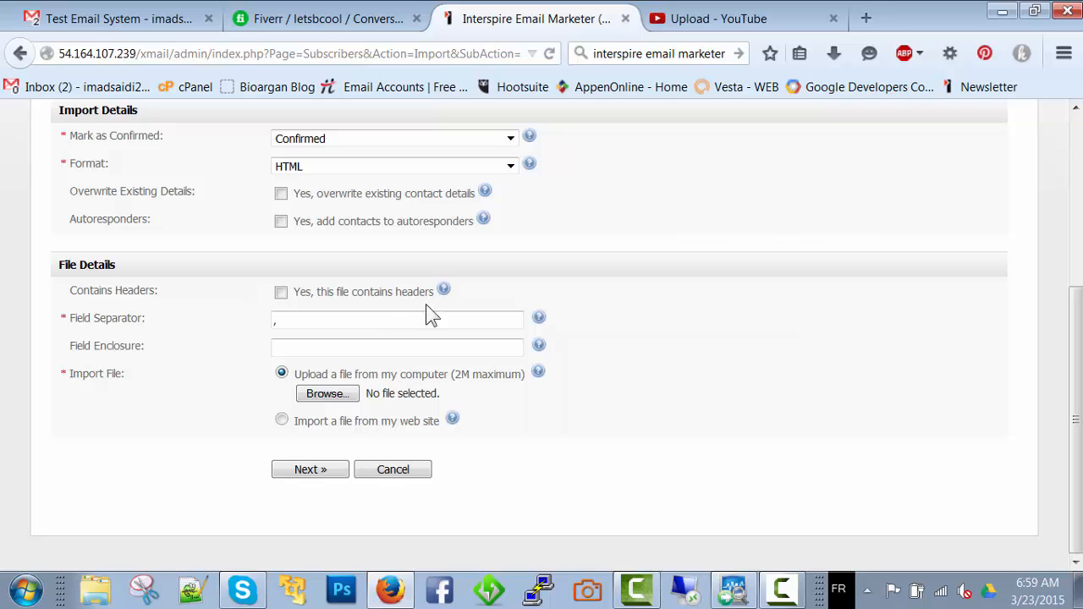
pyautogui.click(330, 394)
pyautogui.scroll(-3, 359, 220)
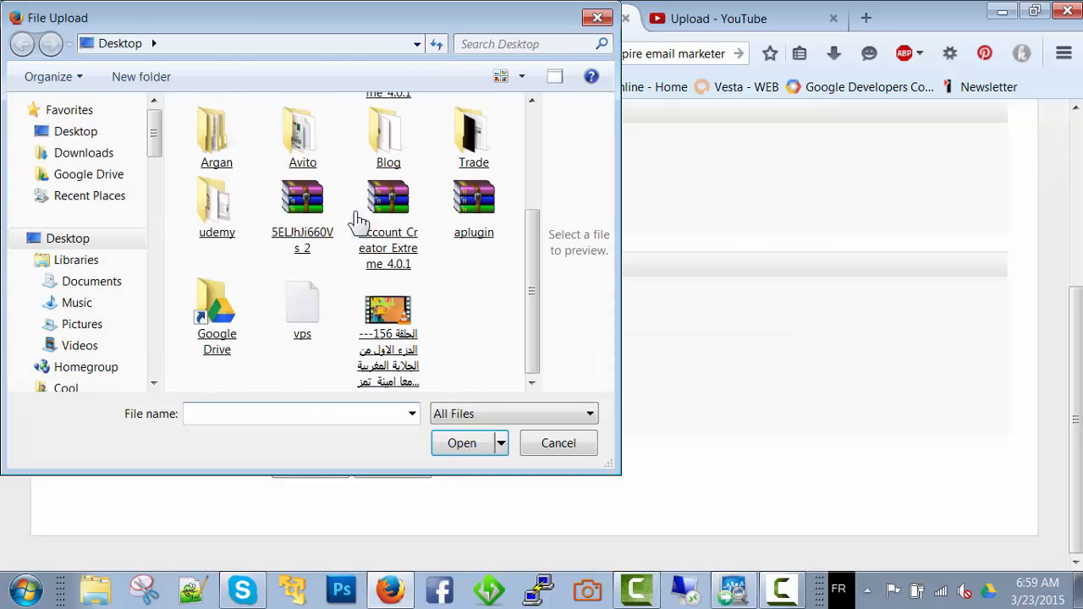
pyautogui.click(598, 18)
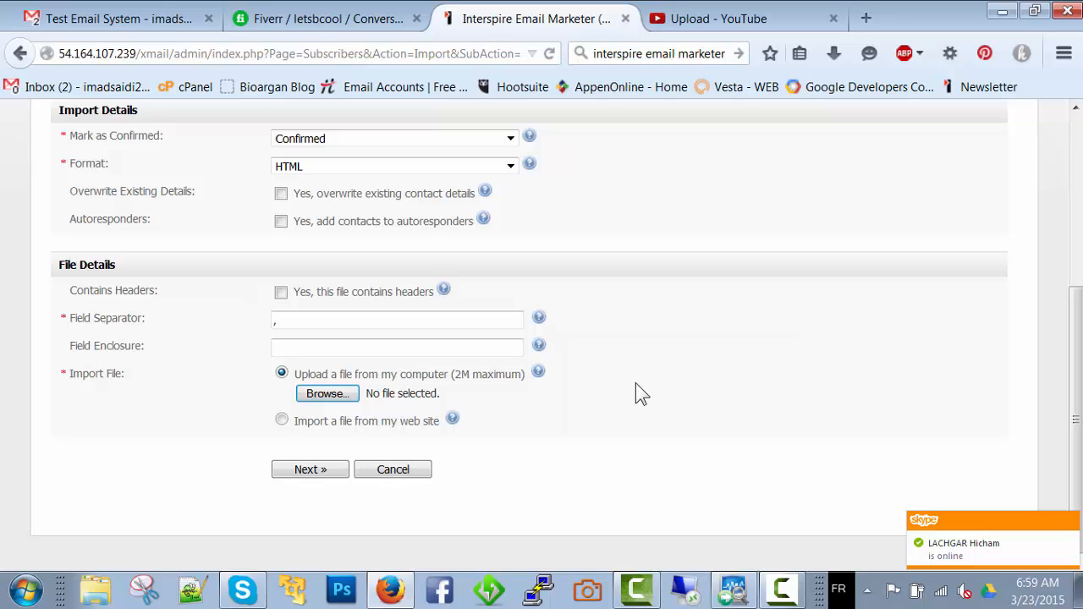
# Switch the imported contacts' status to Unconfirmed and back to Confirmed
pyautogui.scroll(5, 636, 382)
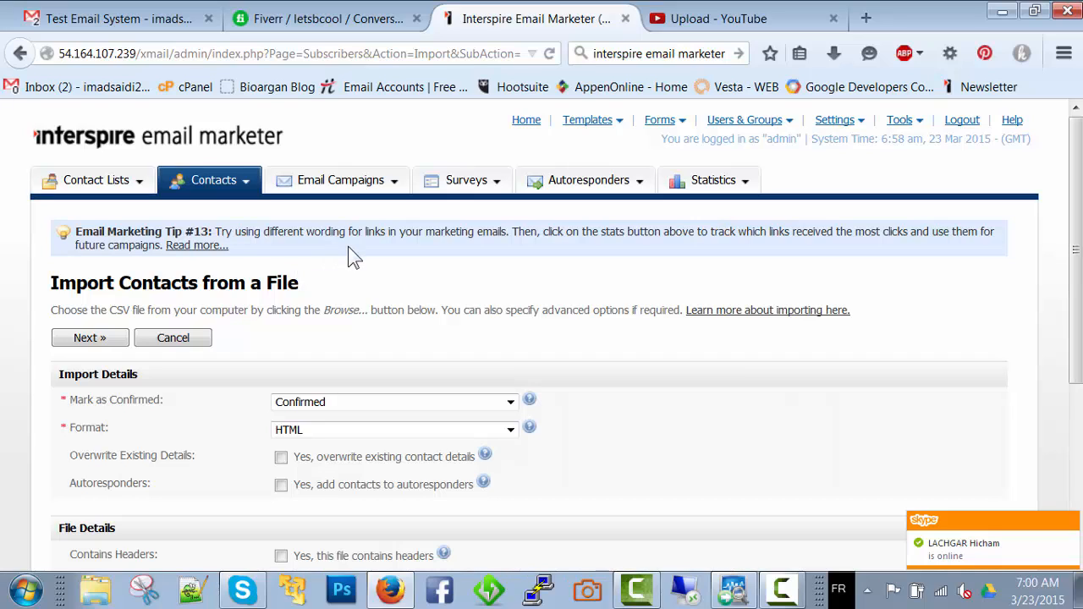
pyautogui.click(386, 404)
pyautogui.click(387, 431)
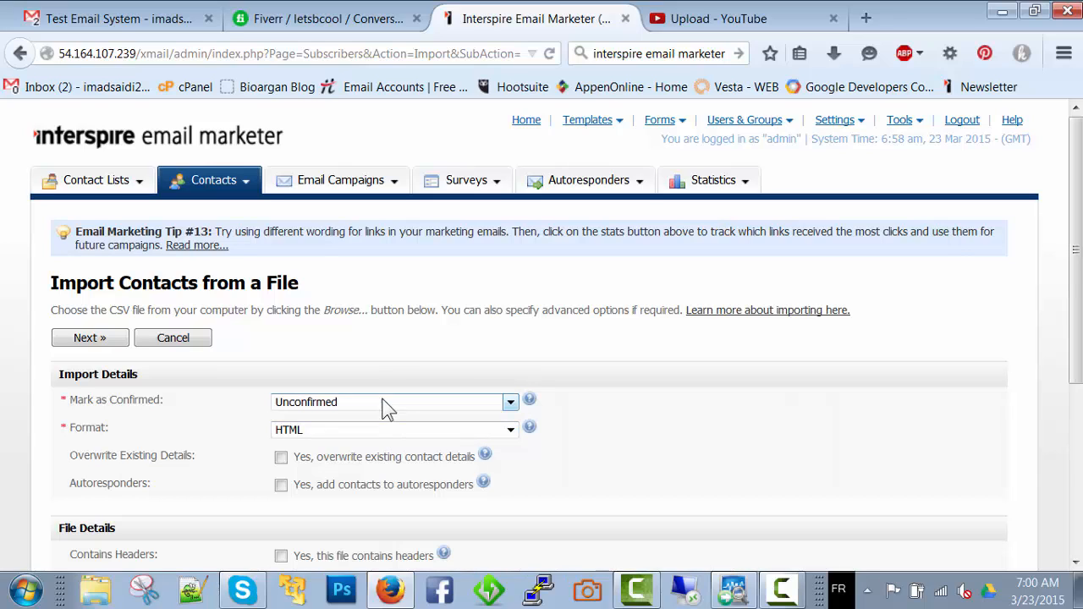
pyautogui.click(386, 412)
pyautogui.click(383, 421)
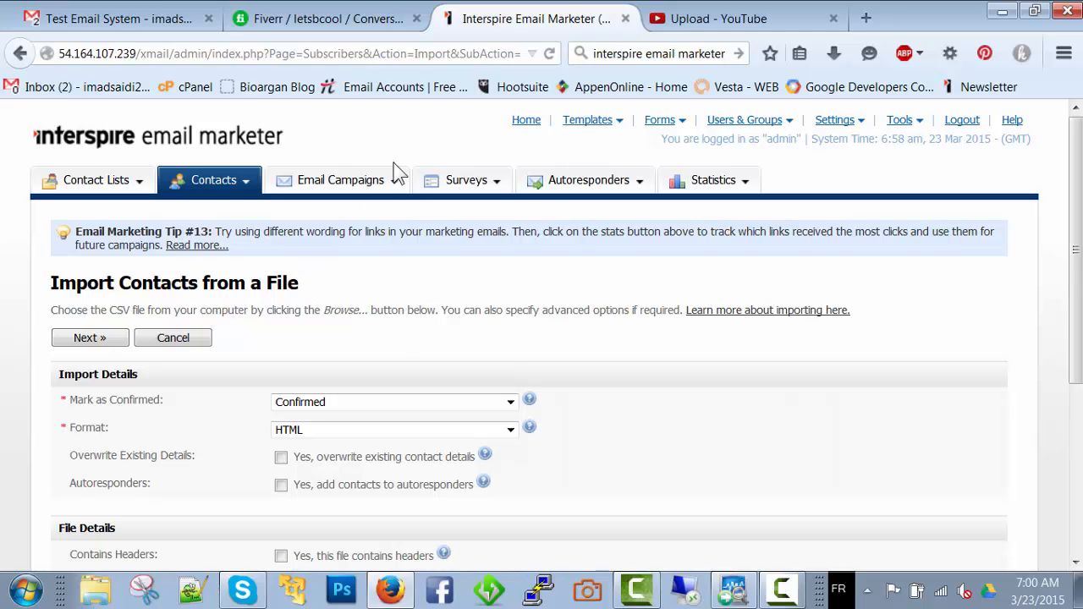
# Leave the import for the email campaigns overview and start creating a new email campaign
pyautogui.click(397, 191)
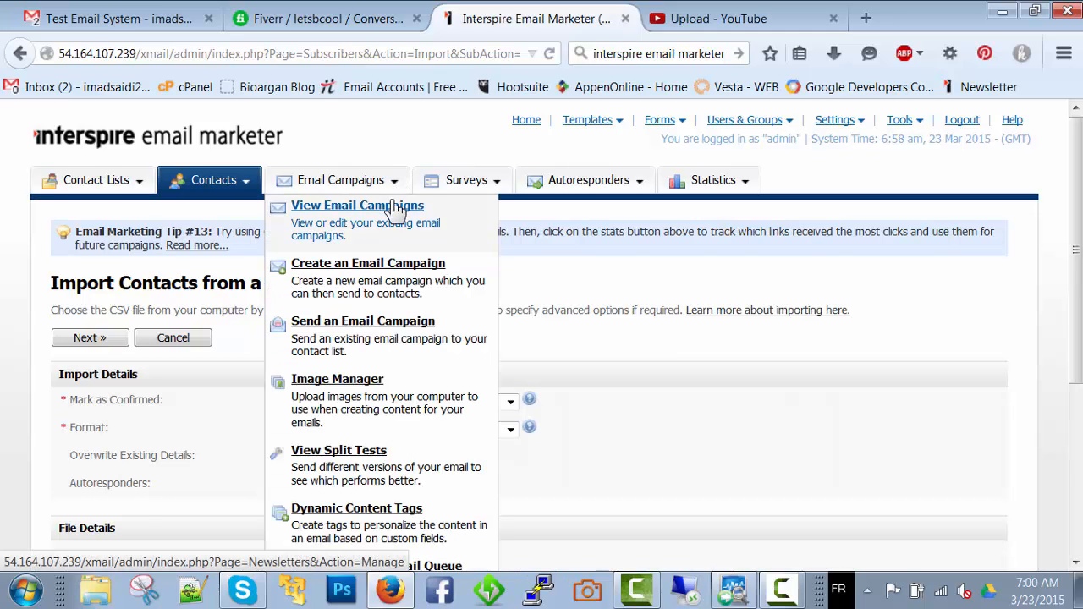
pyautogui.click(396, 210)
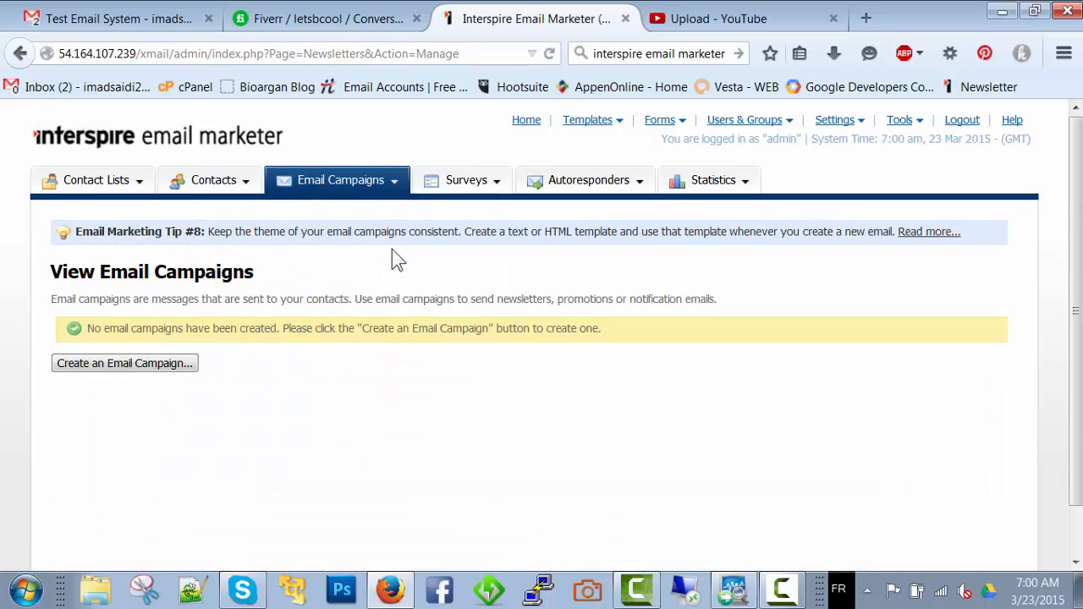
pyautogui.scroll(-1, 392, 246)
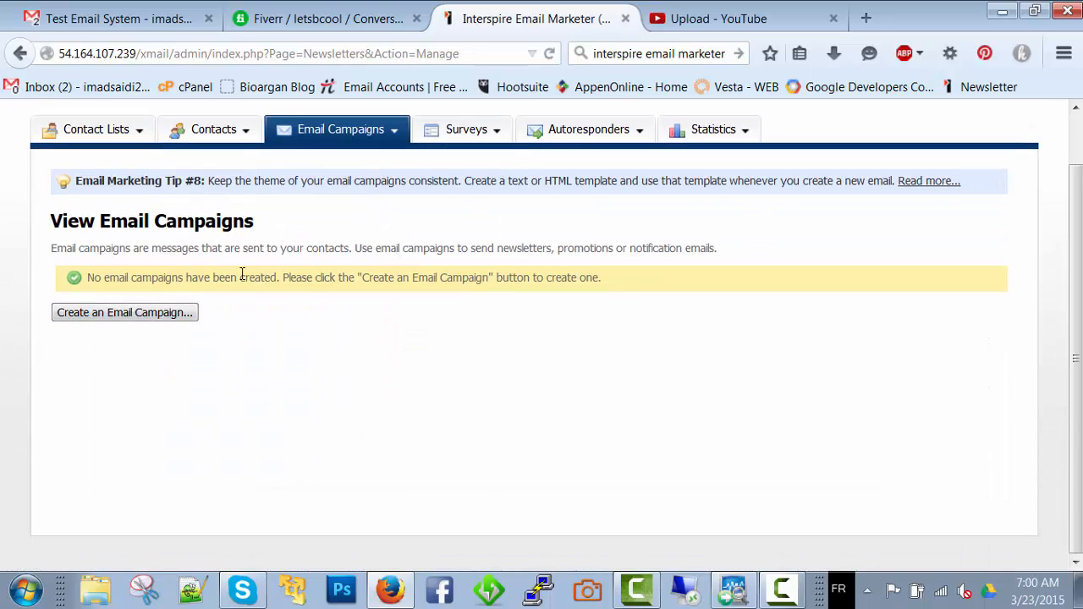
pyautogui.click(155, 315)
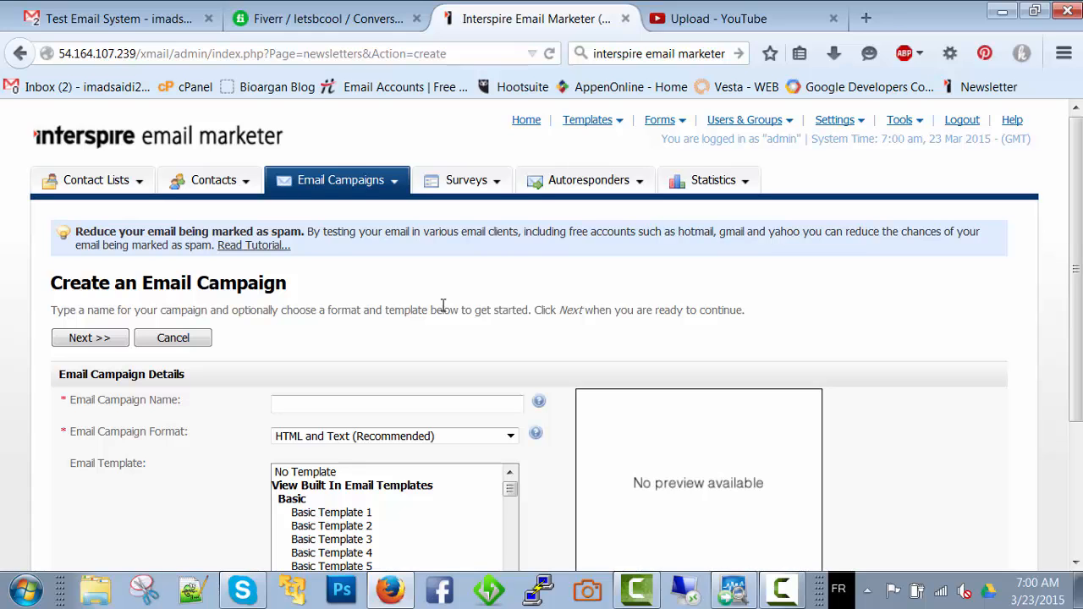
# Name the email campaign "1st email" and keep HTML and Text (Recommended) as its format
pyautogui.scroll(-4, 437, 303)
pyautogui.scroll(4, 442, 305)
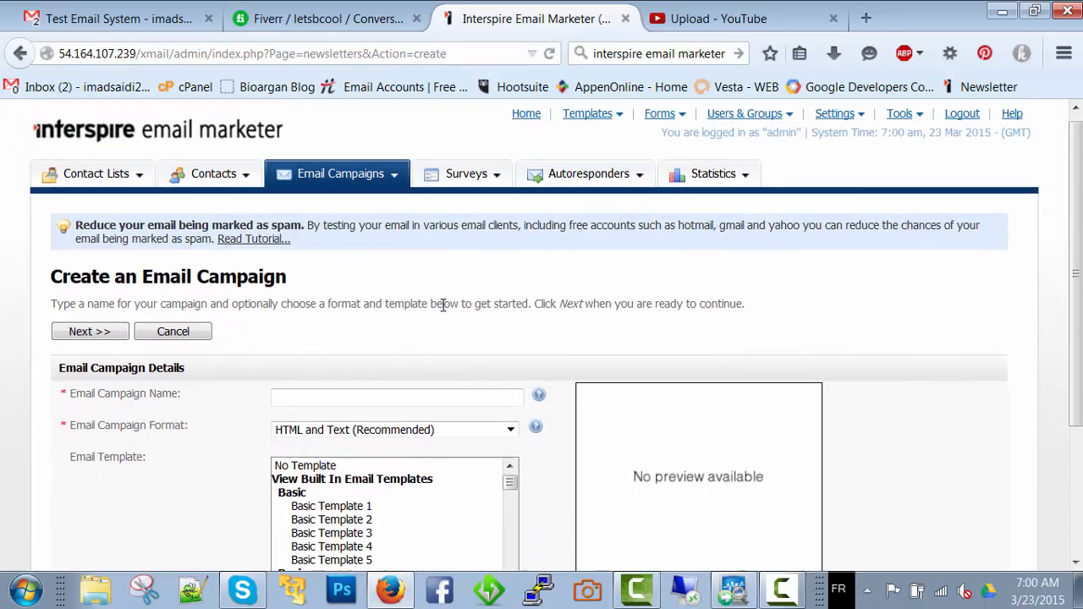
pyautogui.scroll(-1, 443, 305)
pyautogui.click(356, 359)
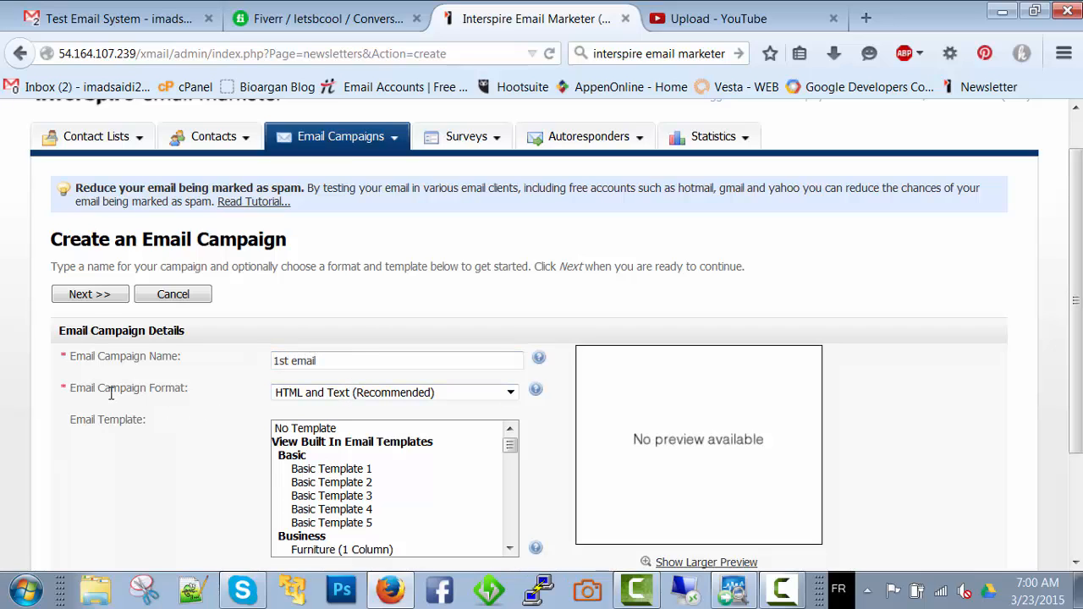
pyautogui.click(283, 394)
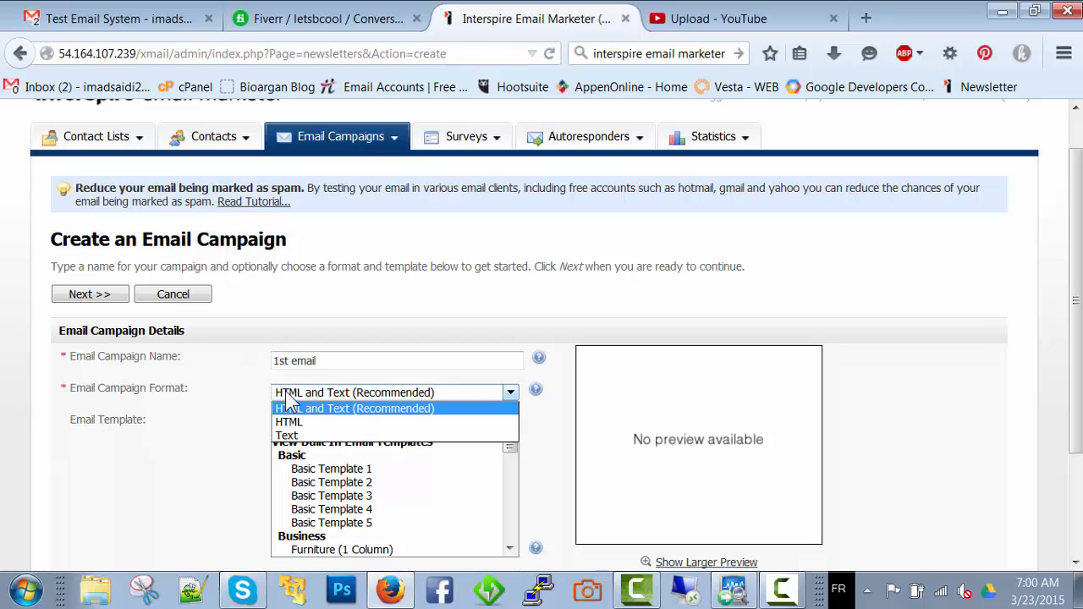
pyautogui.click(292, 411)
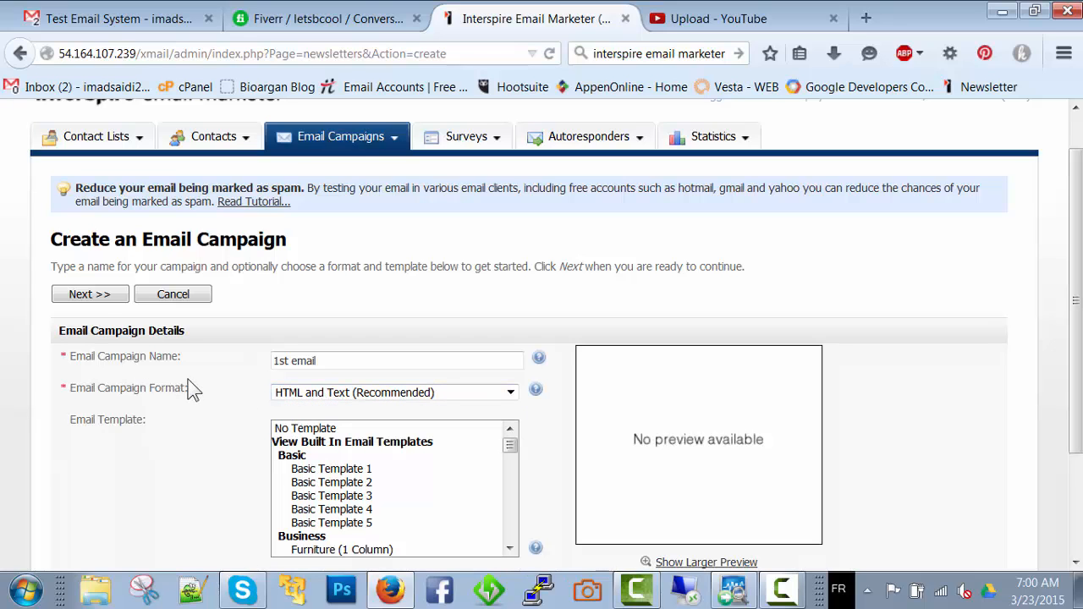
pyautogui.scroll(-3, 193, 390)
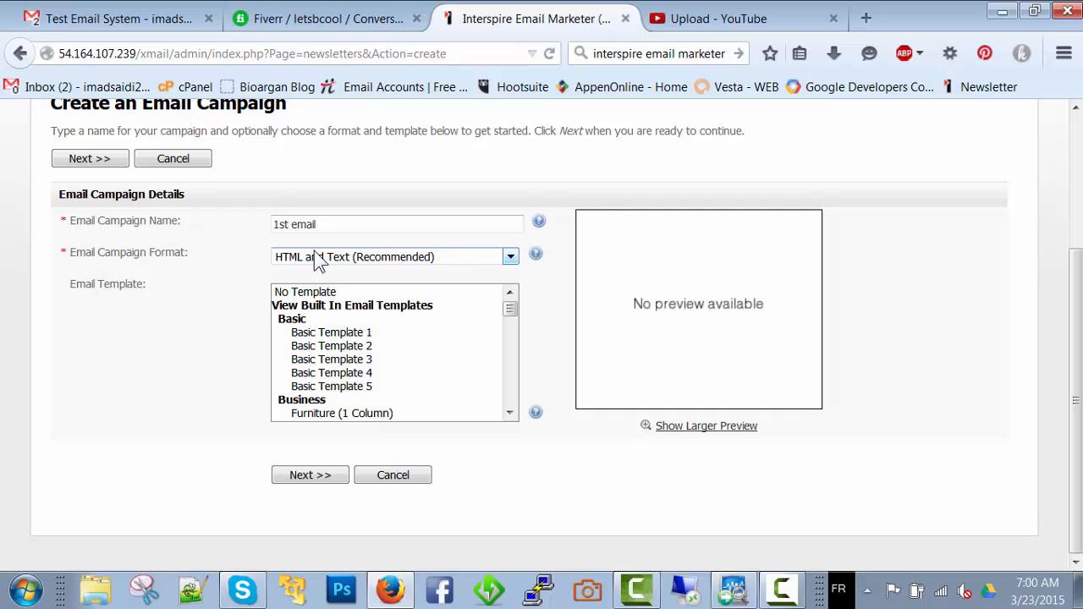
pyautogui.click(315, 256)
pyautogui.click(319, 269)
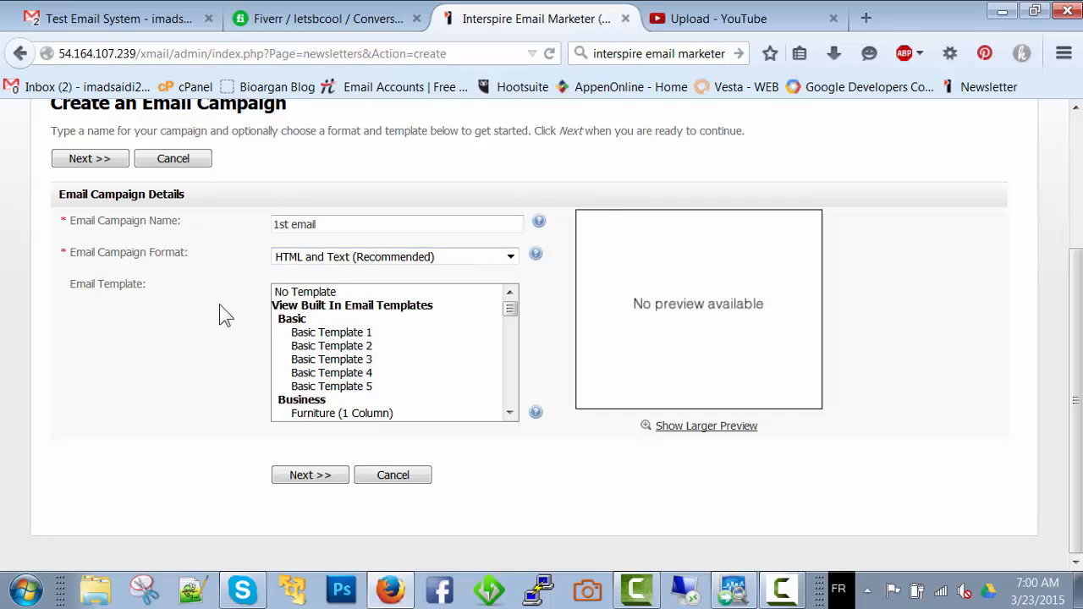
# Preview the built-in email templates one after another, from Basic Template 1 down to Tech Head
pyautogui.click(364, 337)
pyautogui.press('Down')
pyautogui.press('Down')
pyautogui.press('Down')
pyautogui.press('Down')
pyautogui.press('Down')
pyautogui.press('Down')
pyautogui.press('Down')
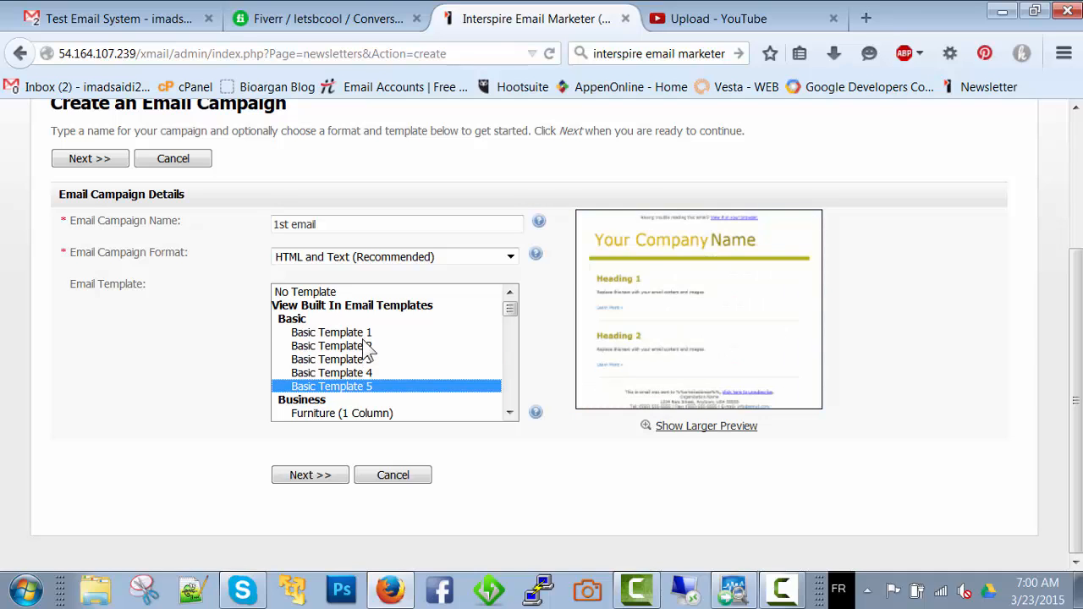
pyautogui.press('Down')
pyautogui.press('Down')
pyautogui.press('Down')
pyautogui.press('Down')
pyautogui.press('Down')
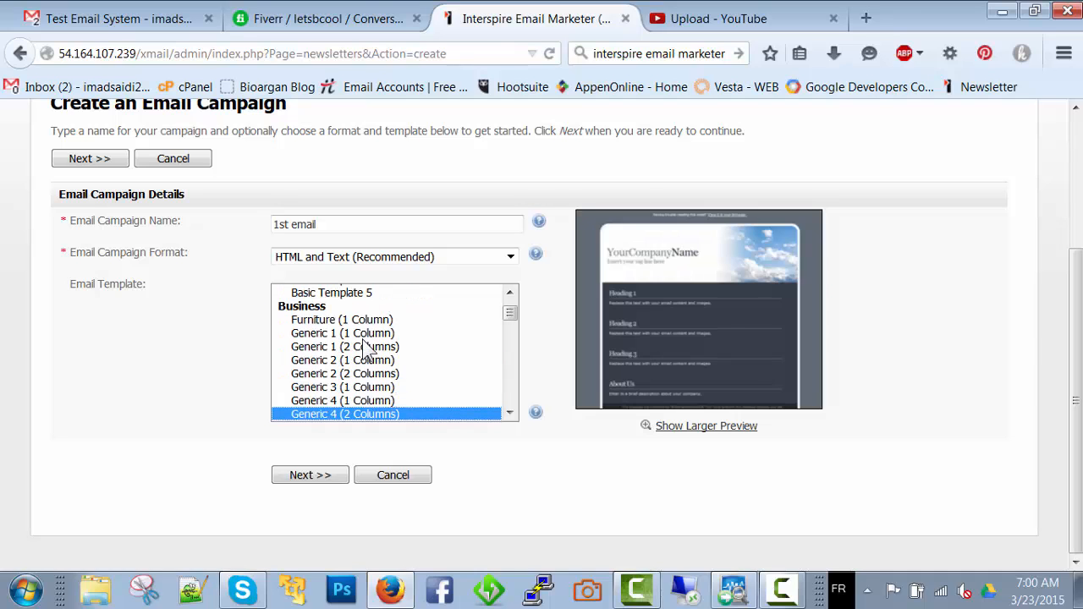
pyautogui.press('Down')
pyautogui.press('Down')
pyautogui.press('Down')
pyautogui.press('Down')
pyautogui.press('Down')
pyautogui.press('Down')
pyautogui.press('Down')
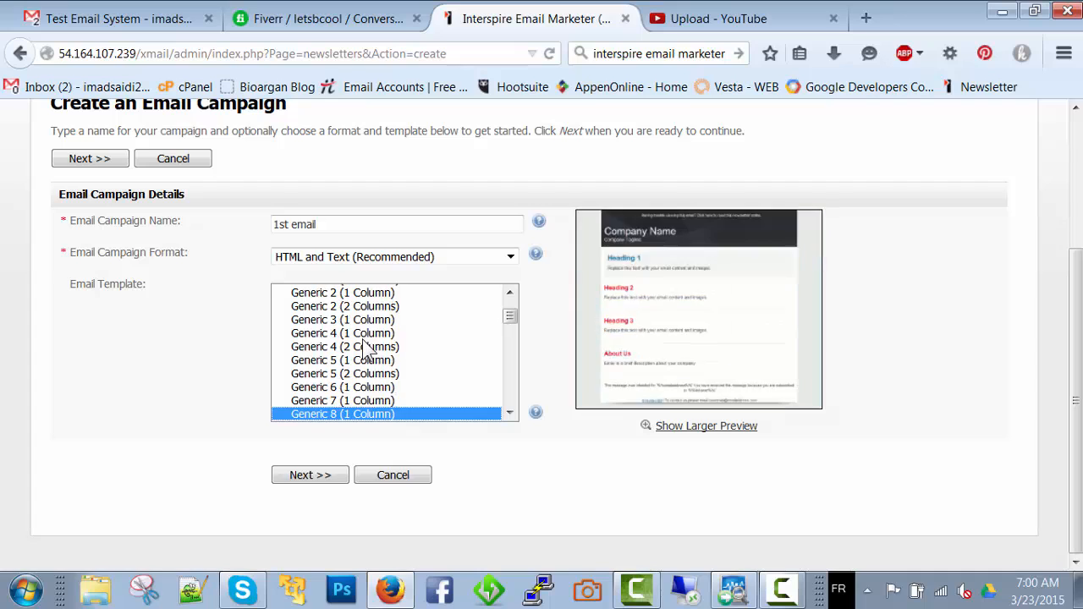
pyautogui.press('Down')
pyautogui.press('Down')
pyautogui.press('Down')
pyautogui.press('Down')
pyautogui.press('Down')
pyautogui.press('Down')
pyautogui.press('Down')
pyautogui.press('Down')
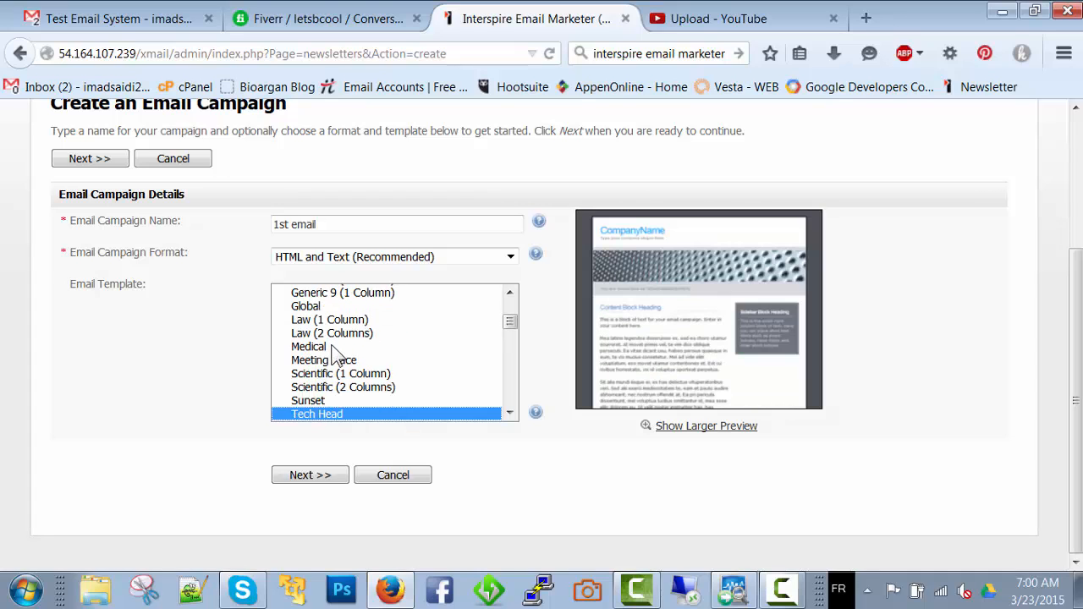
# Preview the Medical template, choose the Sunset template for the campaign and proceed to its content
pyautogui.click(332, 349)
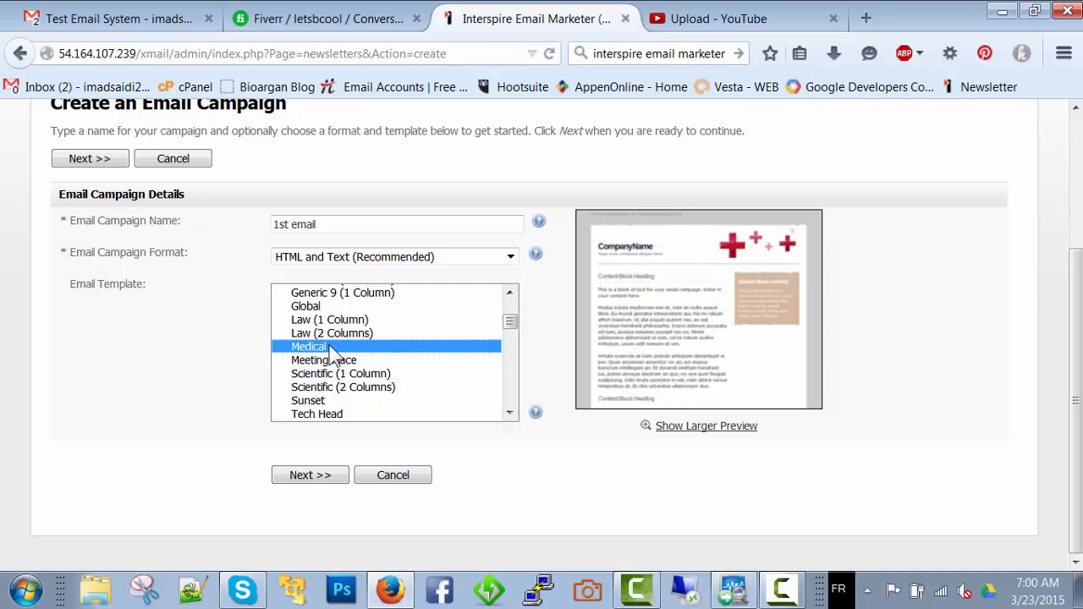
pyautogui.click(313, 398)
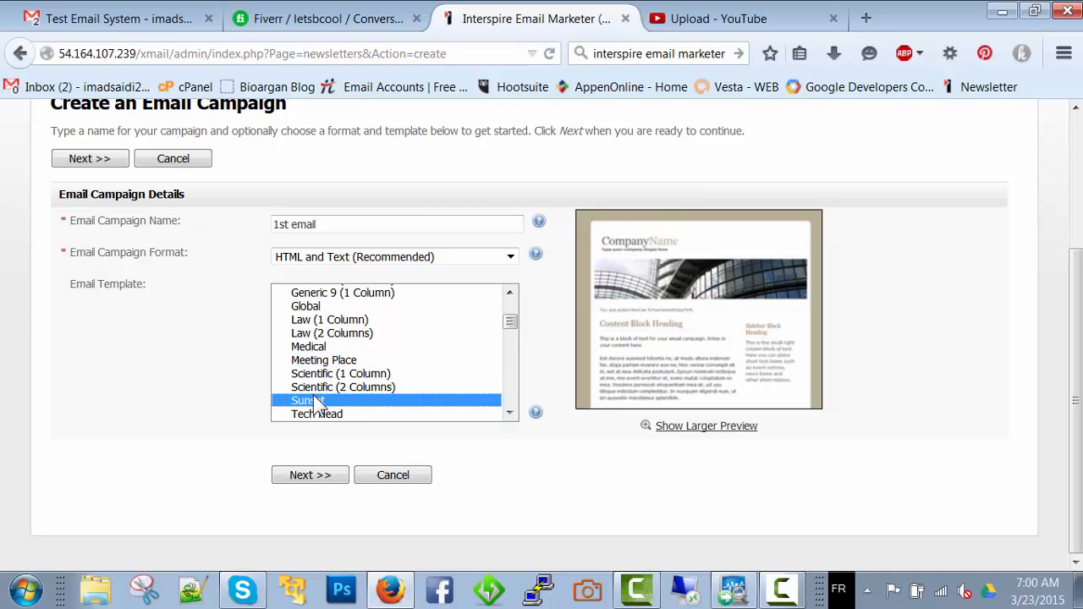
pyautogui.click(310, 475)
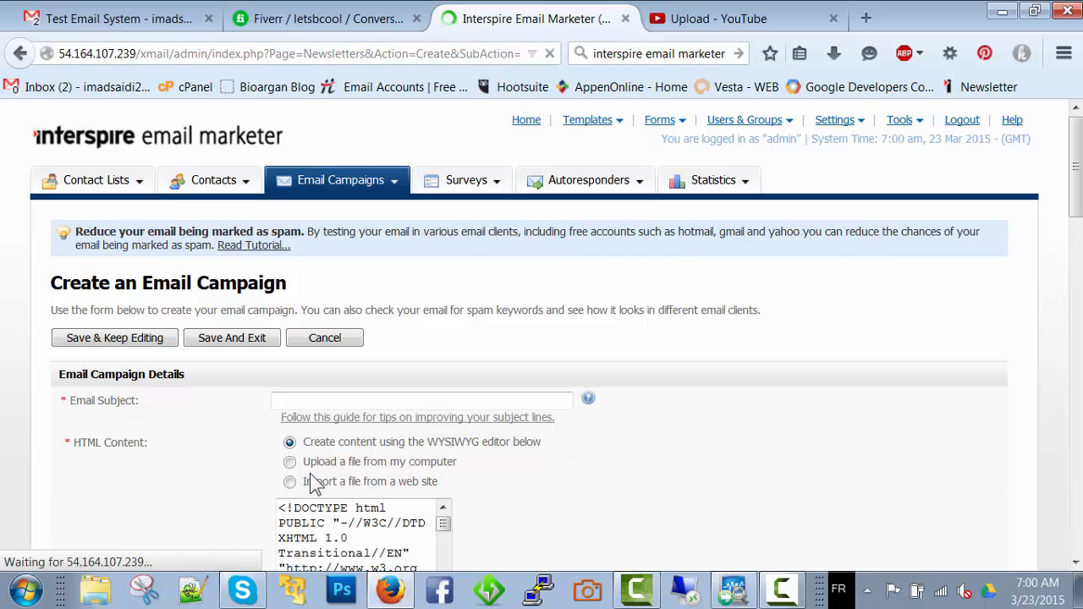
# Enter "Pizza In your City" as the email subject
pyautogui.click(292, 397)
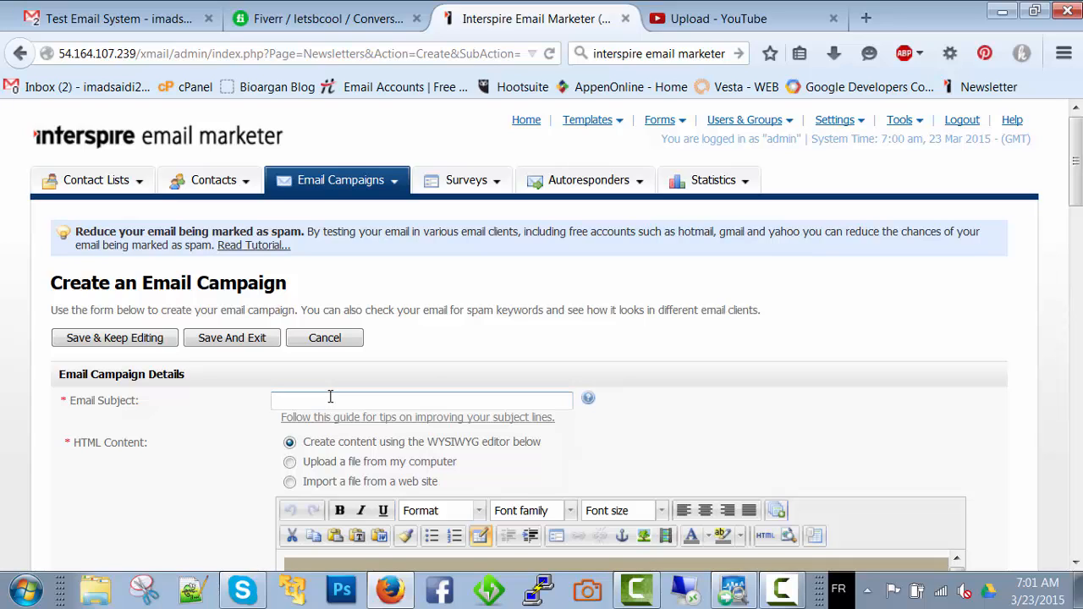
pyautogui.write('Pizza In your City')
pyautogui.scroll(-4, 330, 397)
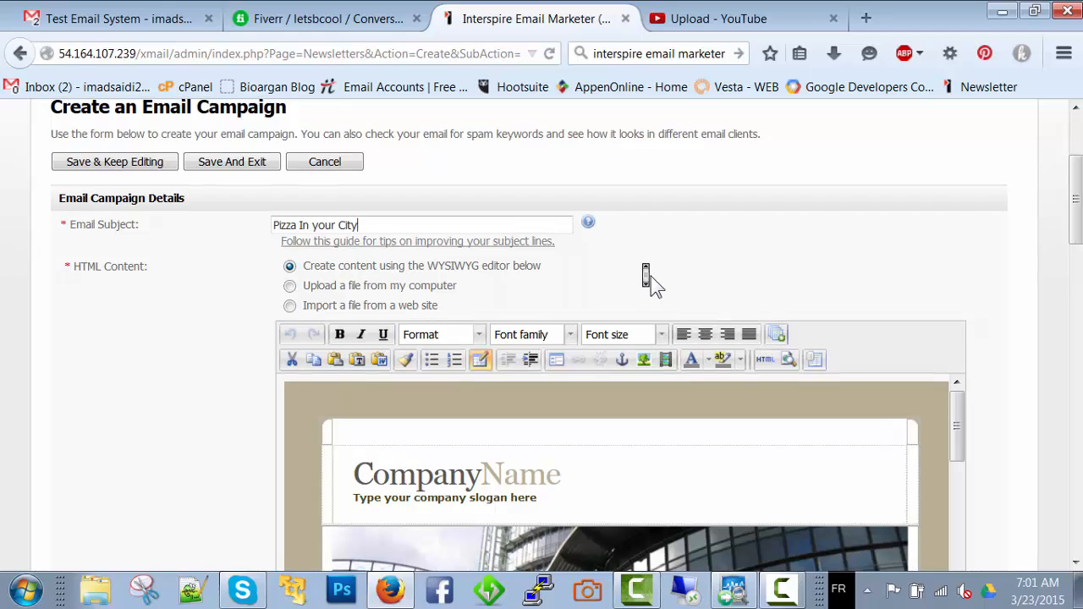
# Examine the editable company name, slogan and content blocks of the email template without changing them
pyautogui.scroll(-2, 651, 276)
pyautogui.click(536, 412)
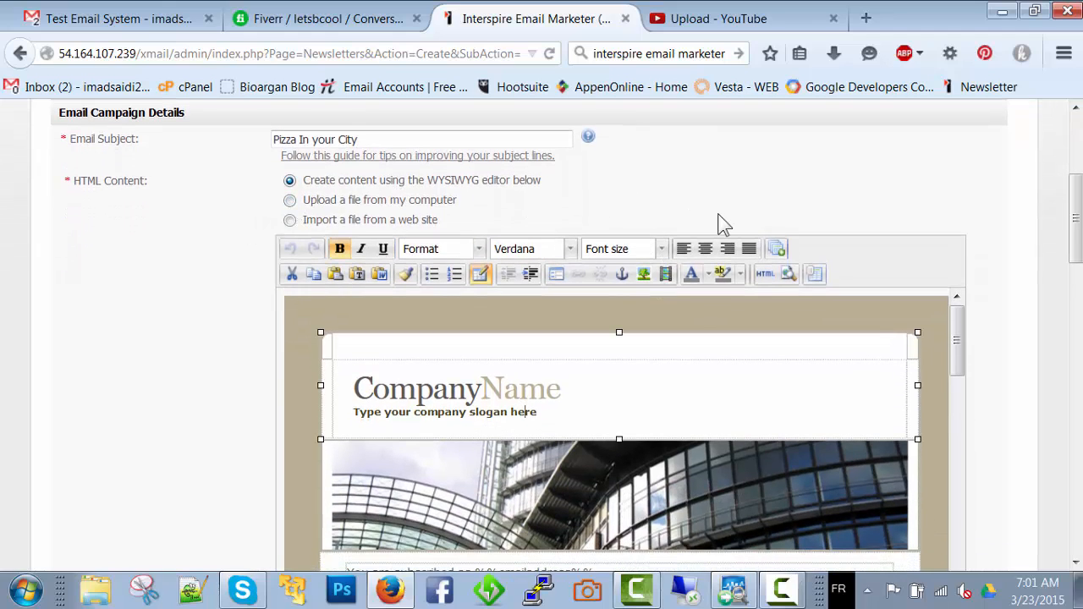
pyautogui.scroll(-6, 717, 220)
pyautogui.scroll(4, 718, 214)
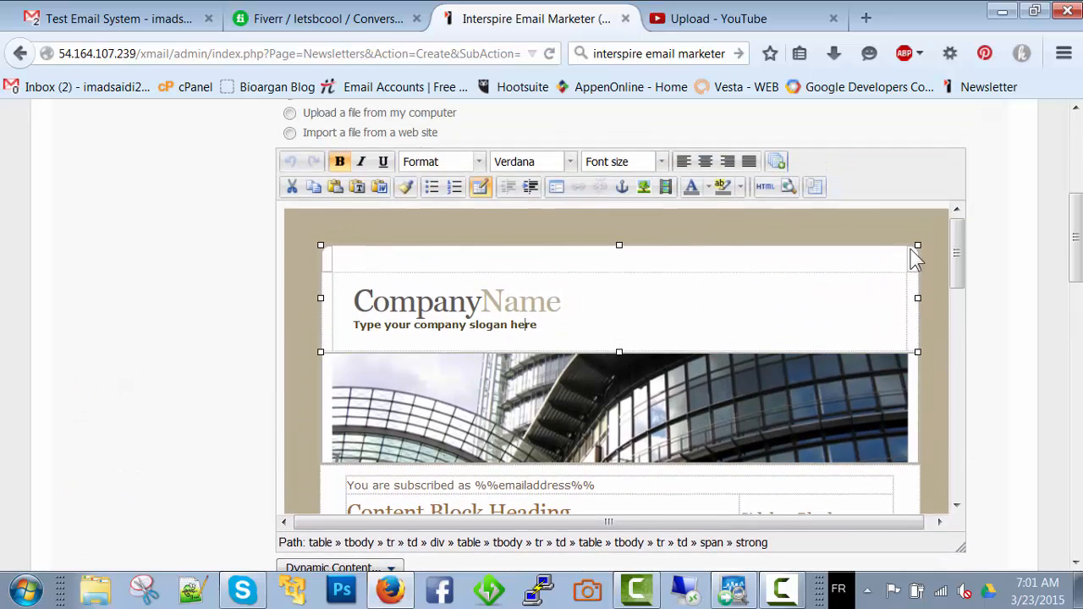
pyautogui.moveTo(959, 247)
pyautogui.mouseDown()
pyautogui.moveTo(962, 302)
pyautogui.moveTo(974, 247)
pyautogui.mouseUp()
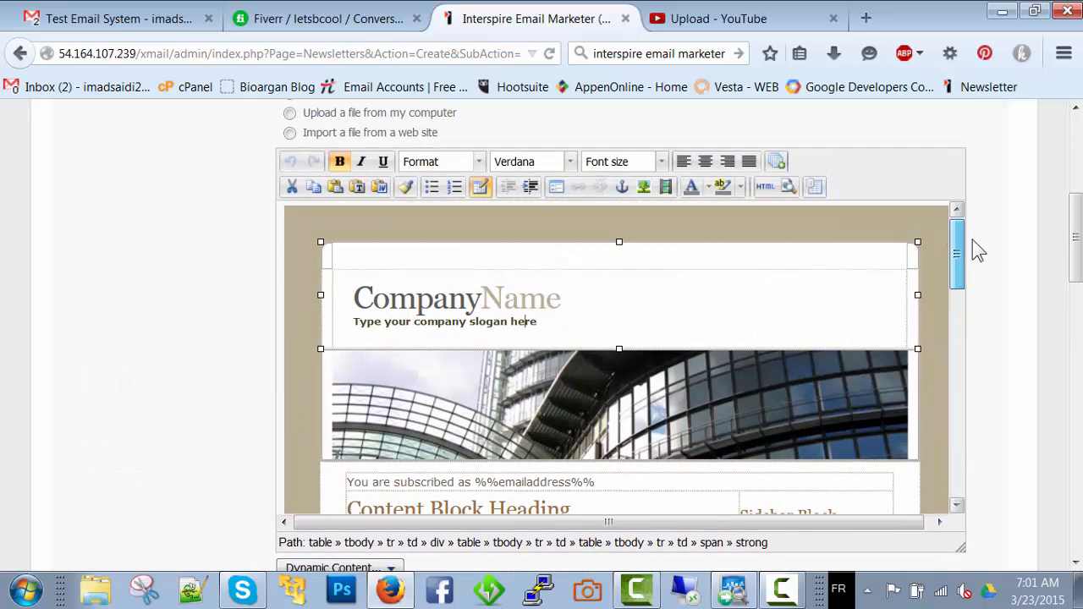
pyautogui.doubleClick(518, 312)
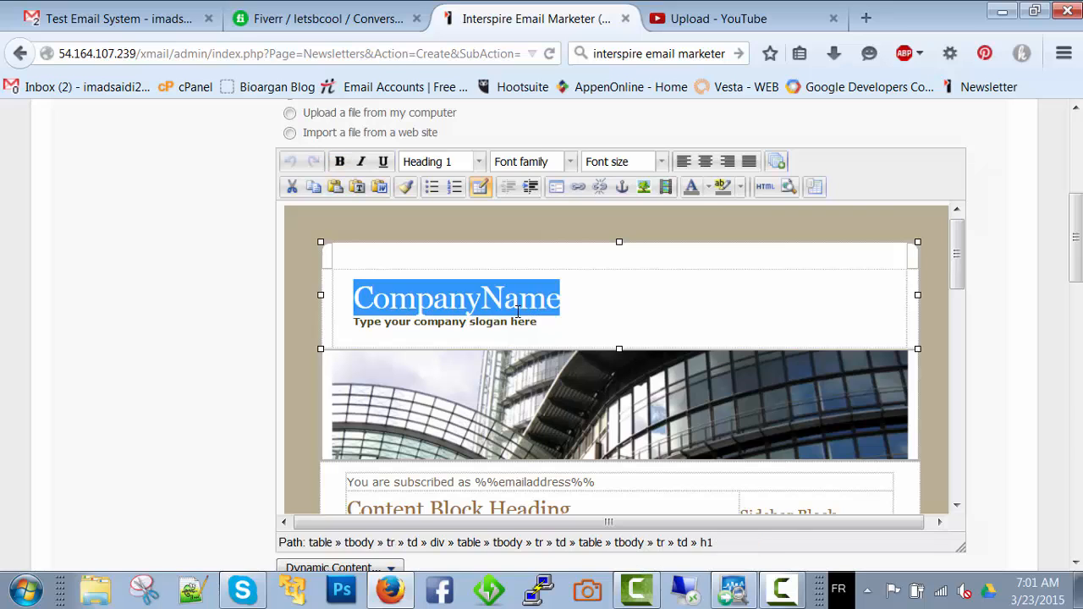
pyautogui.doubleClick(520, 322)
pyautogui.scroll(-3, 551, 354)
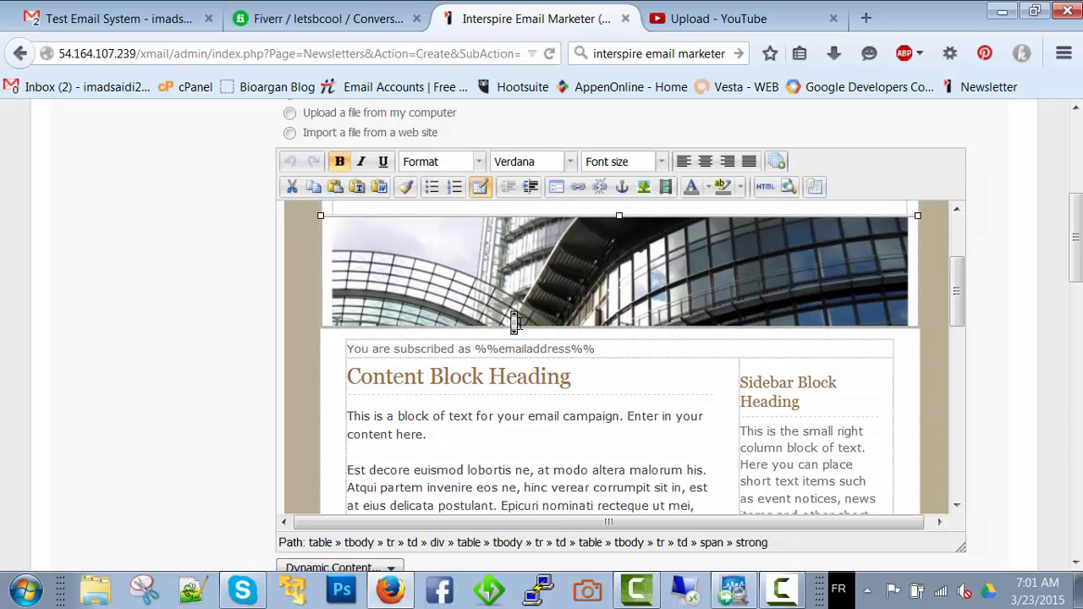
# Examine the template's header image, the plain-text version and the "You are subscribed as %%emailaddress%%" line without changing them
pyautogui.scroll(3, 551, 353)
pyautogui.click(550, 354)
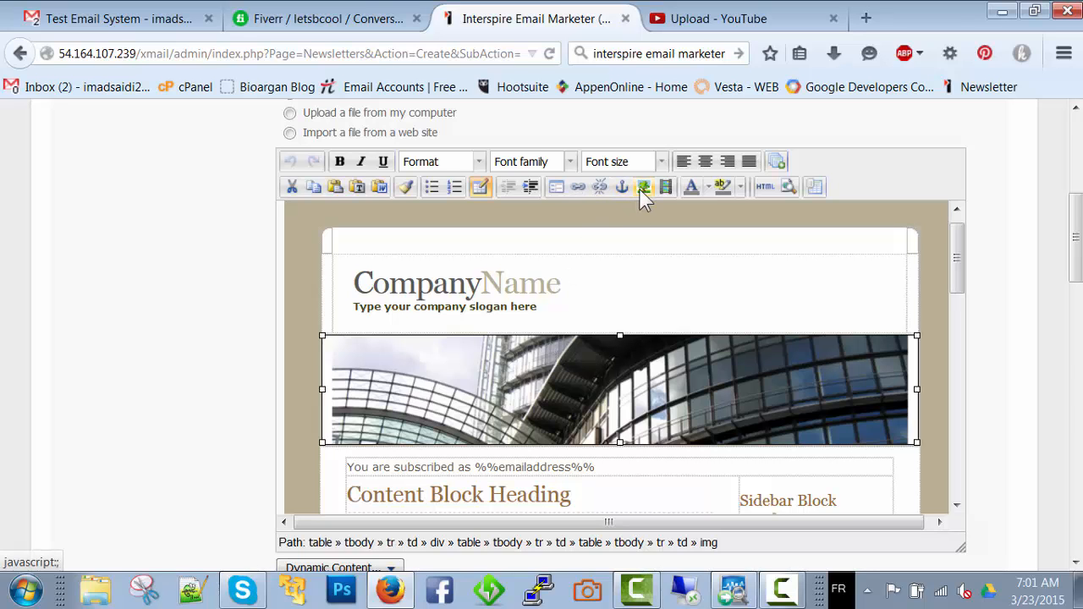
pyautogui.scroll(-3, 592, 207)
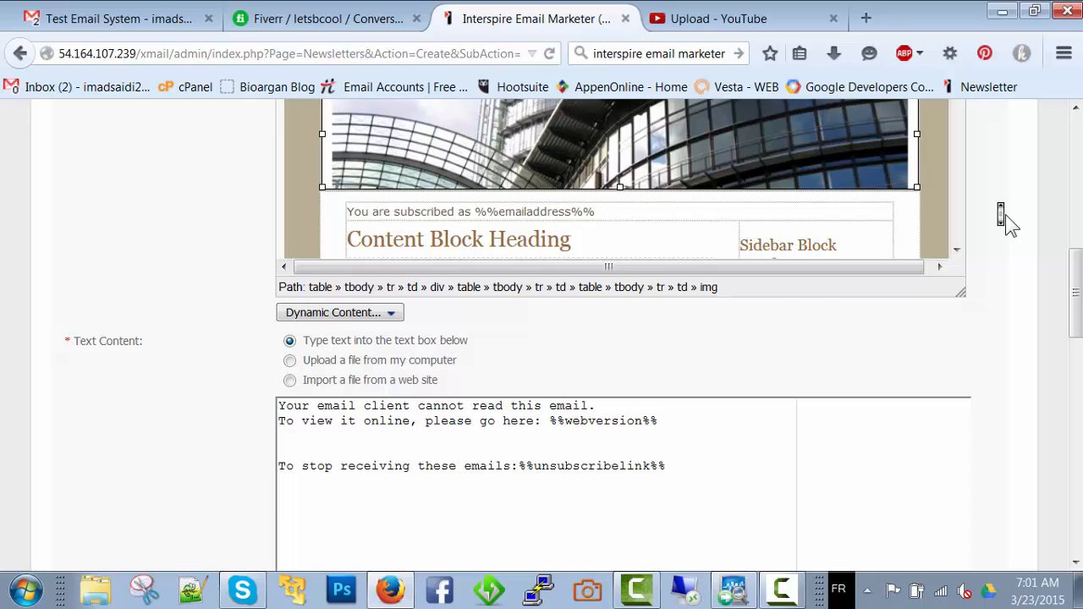
pyautogui.scroll(3, 1004, 217)
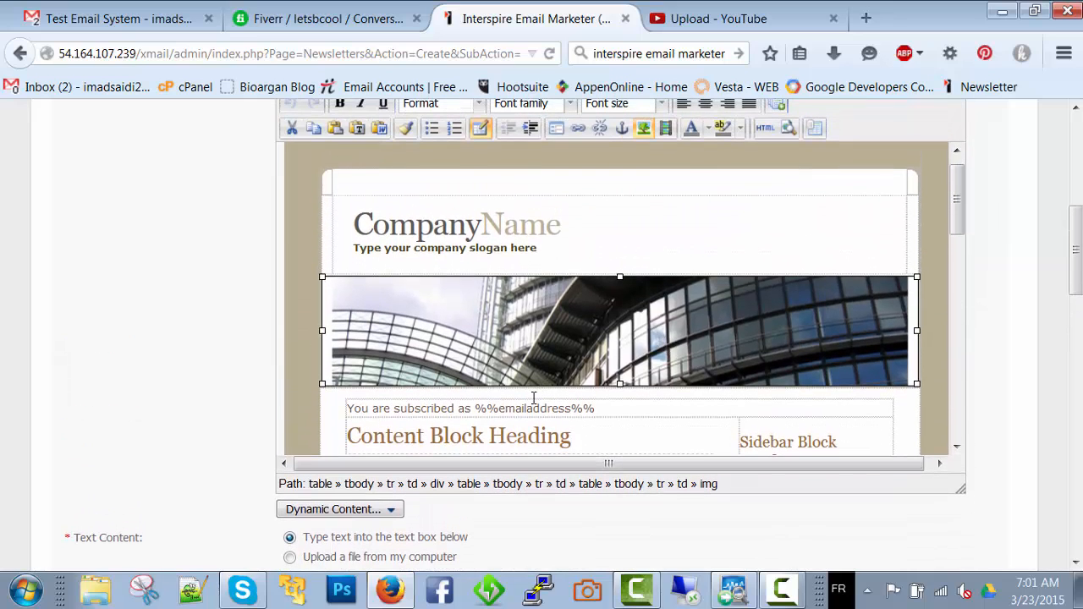
pyautogui.tripleClick(419, 409)
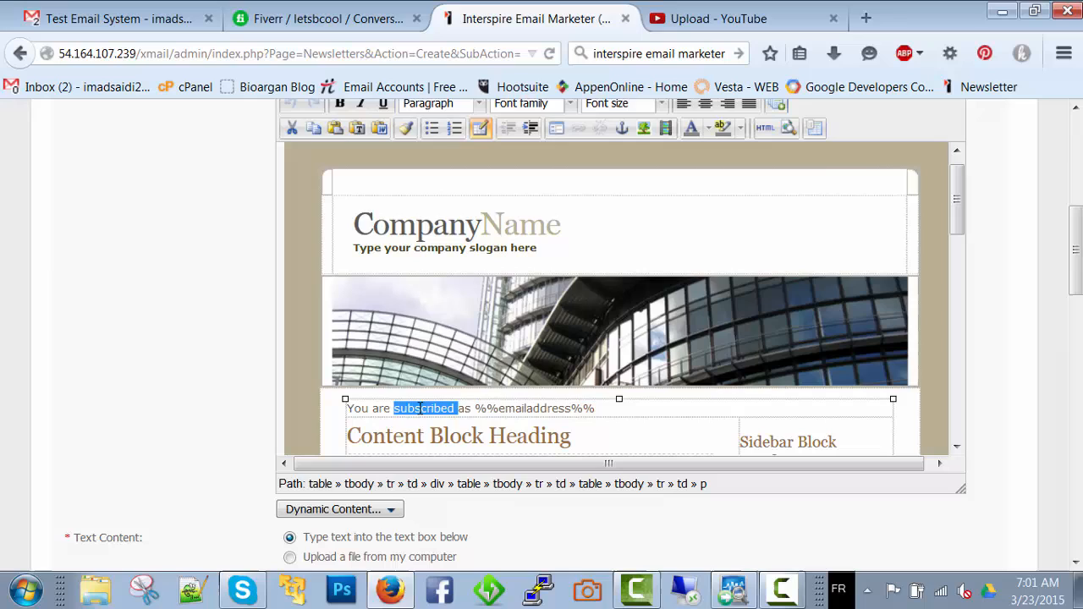
pyautogui.click(595, 409)
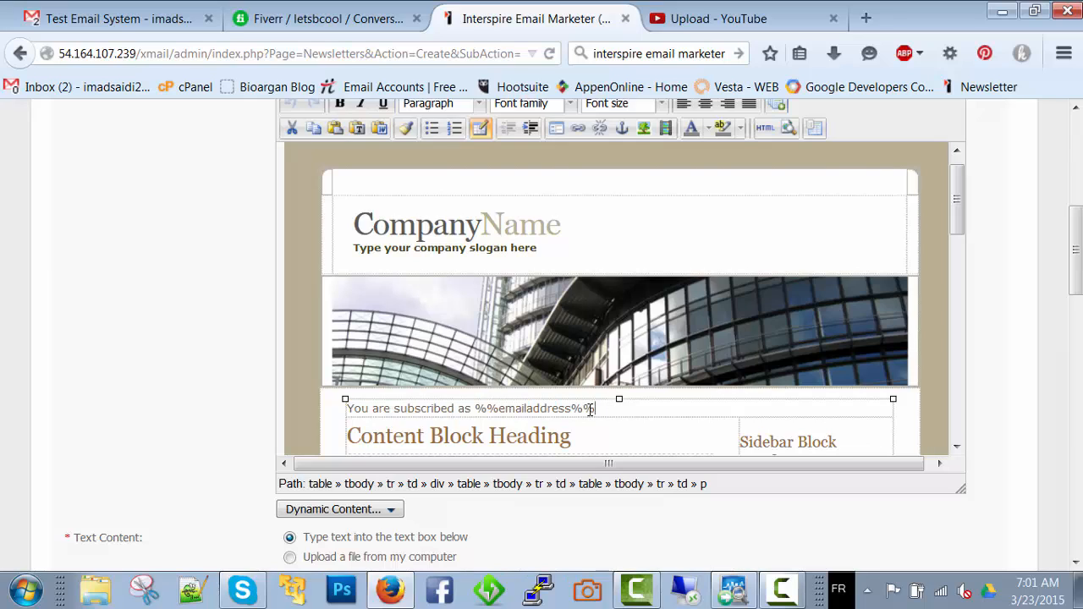
pyautogui.moveTo(591, 410); pyautogui.dragTo(571, 410)
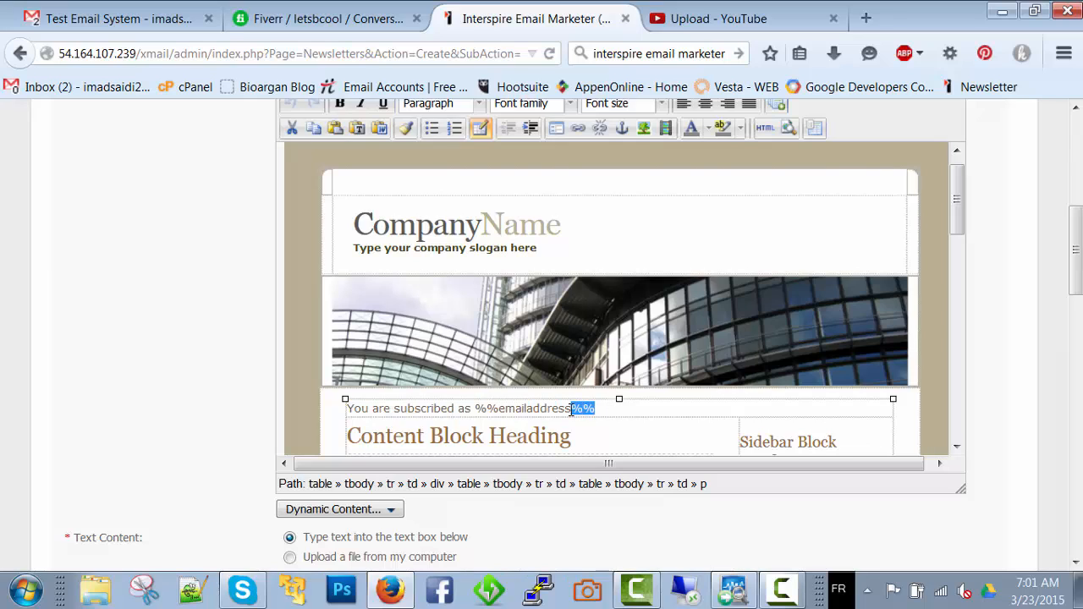
pyautogui.click(426, 407)
# Examine the footer's unsubscribe and company contact details lines, and the emailaddress placeholder in the subscription line
pyautogui.scroll(-10, 568, 408)
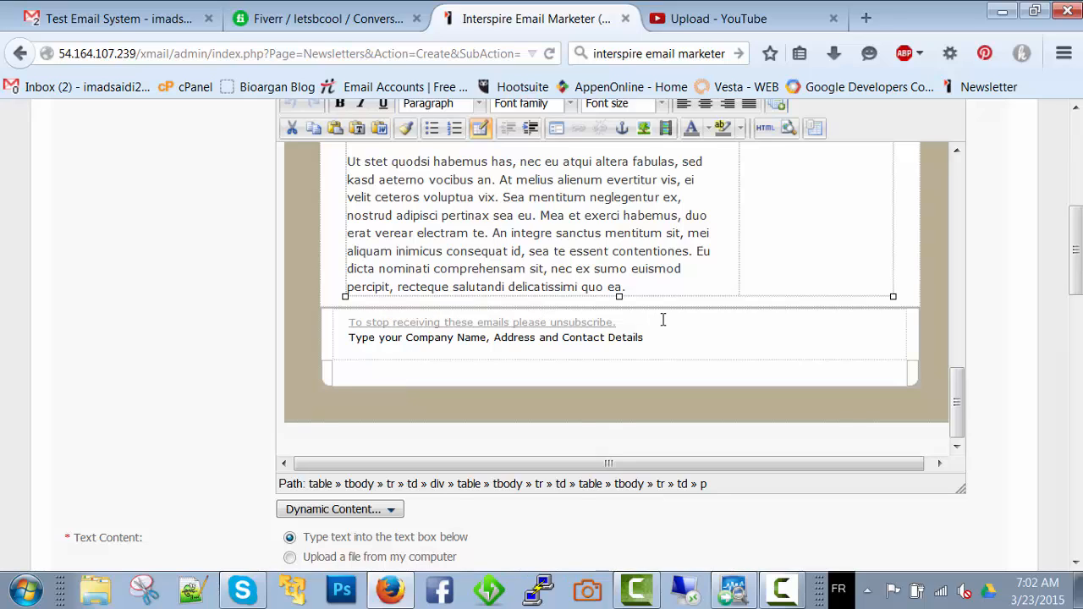
pyautogui.tripleClick(623, 338)
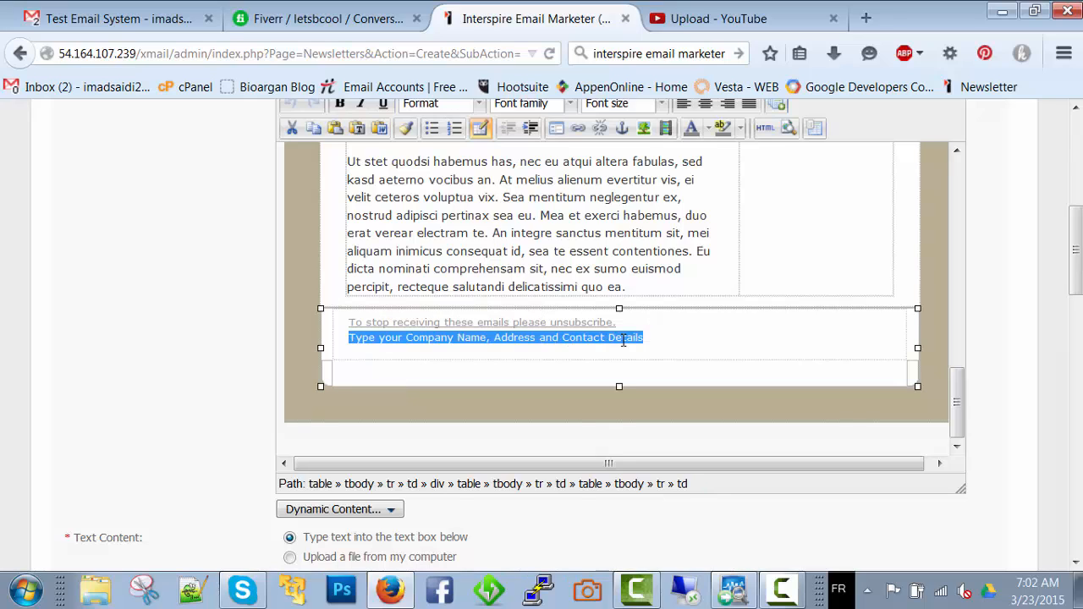
pyautogui.click(623, 338)
pyautogui.scroll(6, 408, 343)
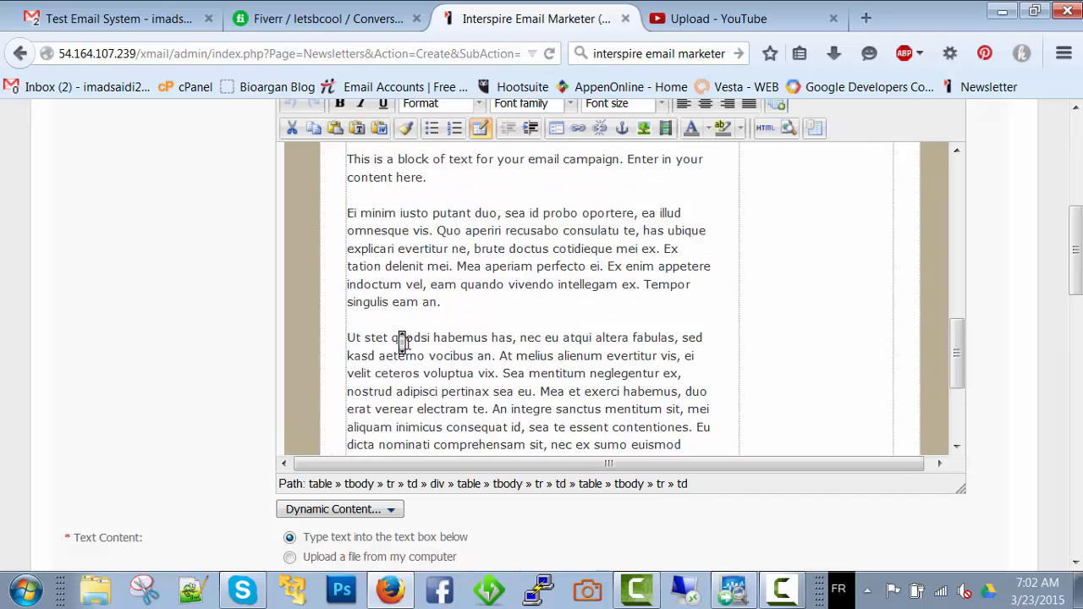
pyautogui.click(408, 343)
pyautogui.scroll(2, 408, 343)
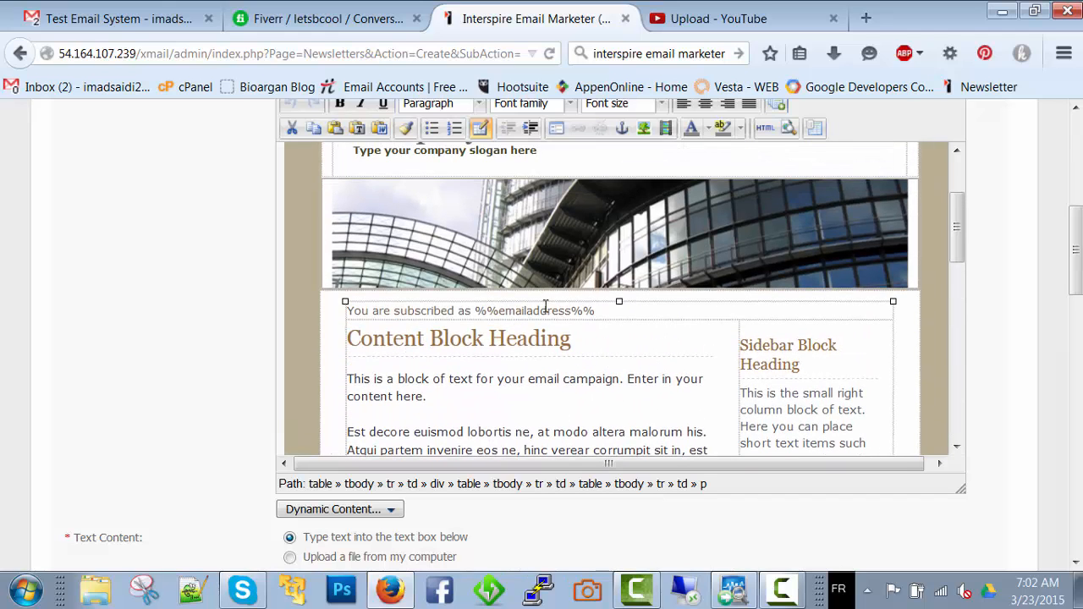
pyautogui.tripleClick(547, 314)
pyautogui.doubleClick(548, 315)
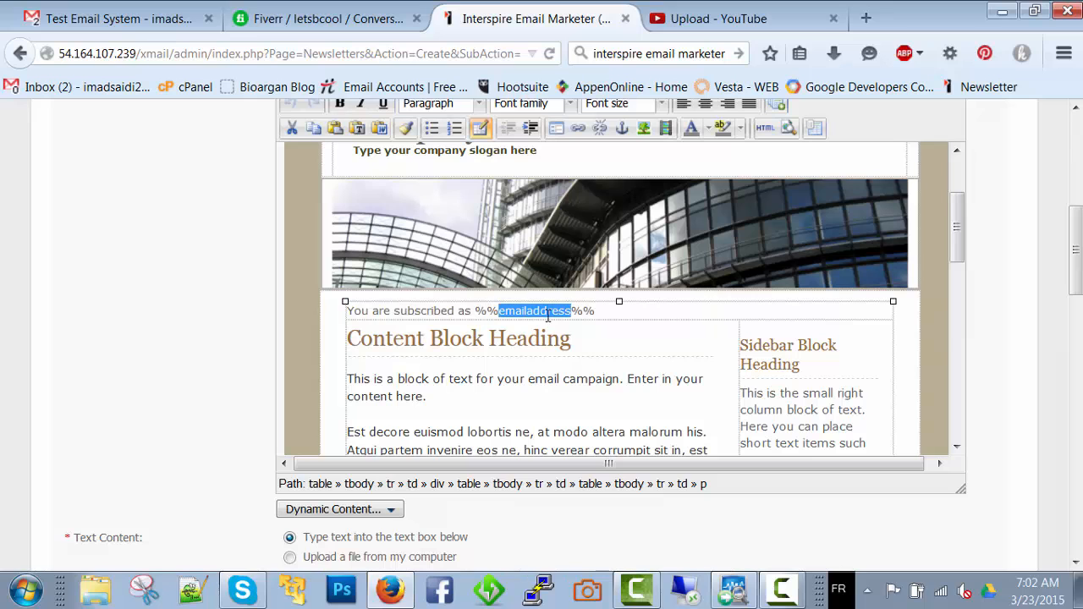
# Check the email campaign for spam keywords, review the HTML and text version ratings, and close the report
pyautogui.scroll(-10, 551, 331)
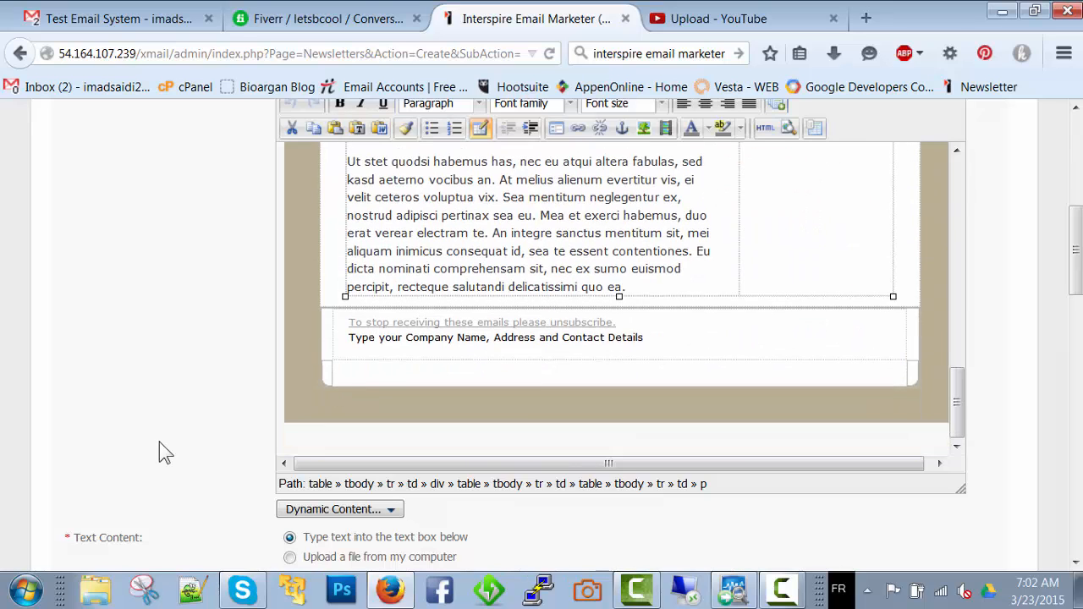
pyautogui.scroll(-5, 159, 442)
pyautogui.scroll(-6, 159, 442)
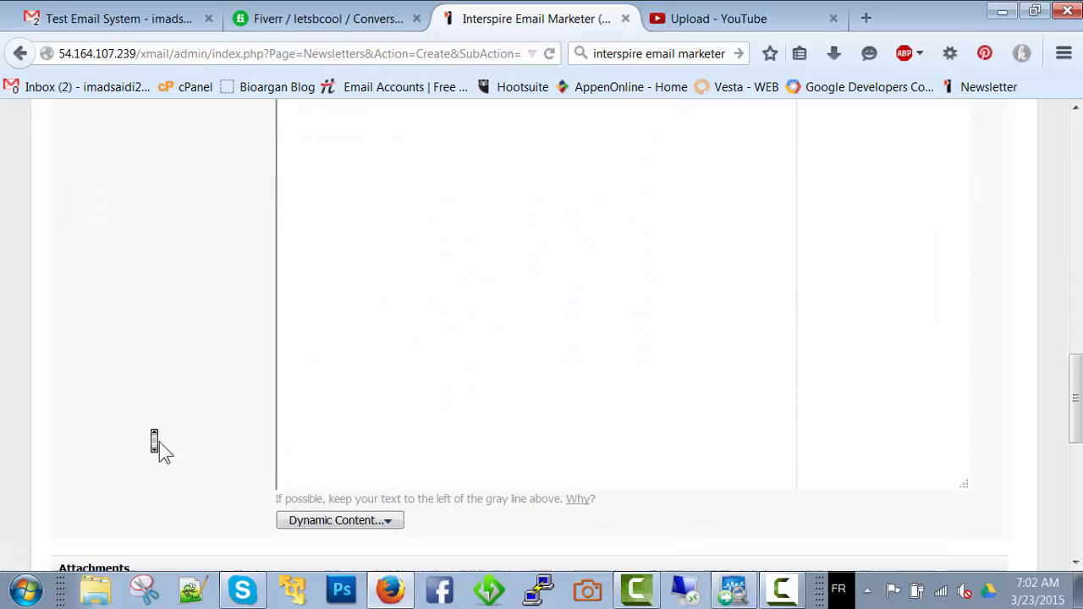
pyautogui.scroll(-1, 159, 442)
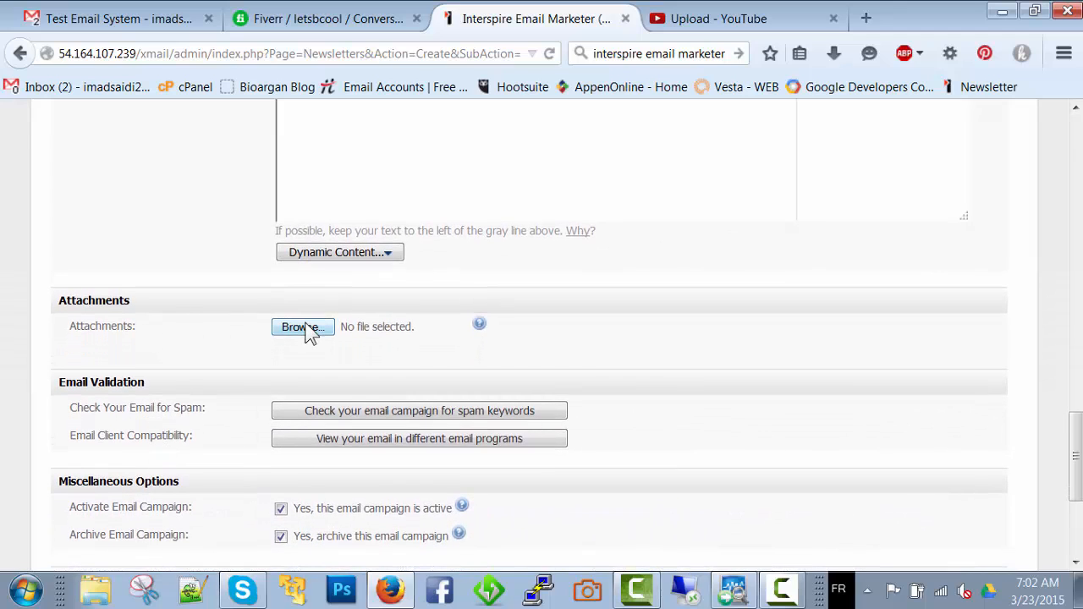
pyautogui.scroll(-4, 173, 339)
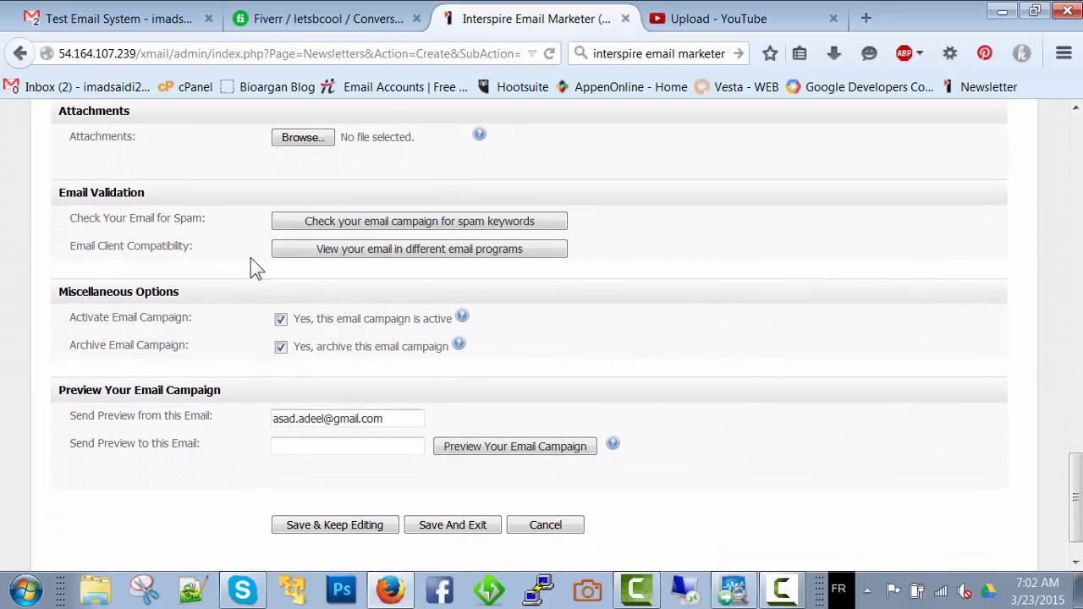
pyautogui.click(397, 225)
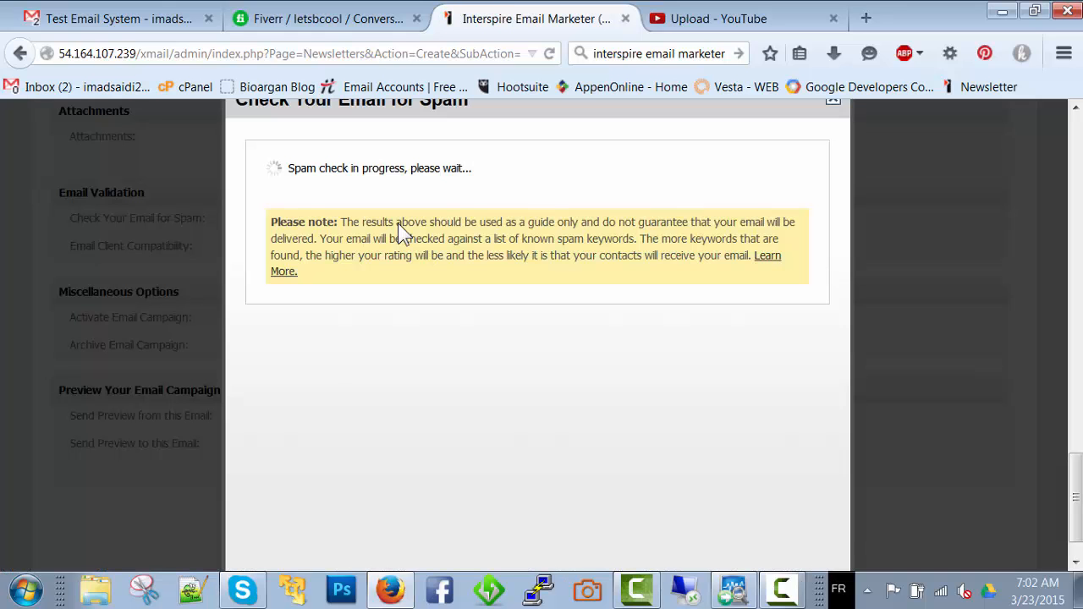
pyautogui.scroll(-1, 369, 280)
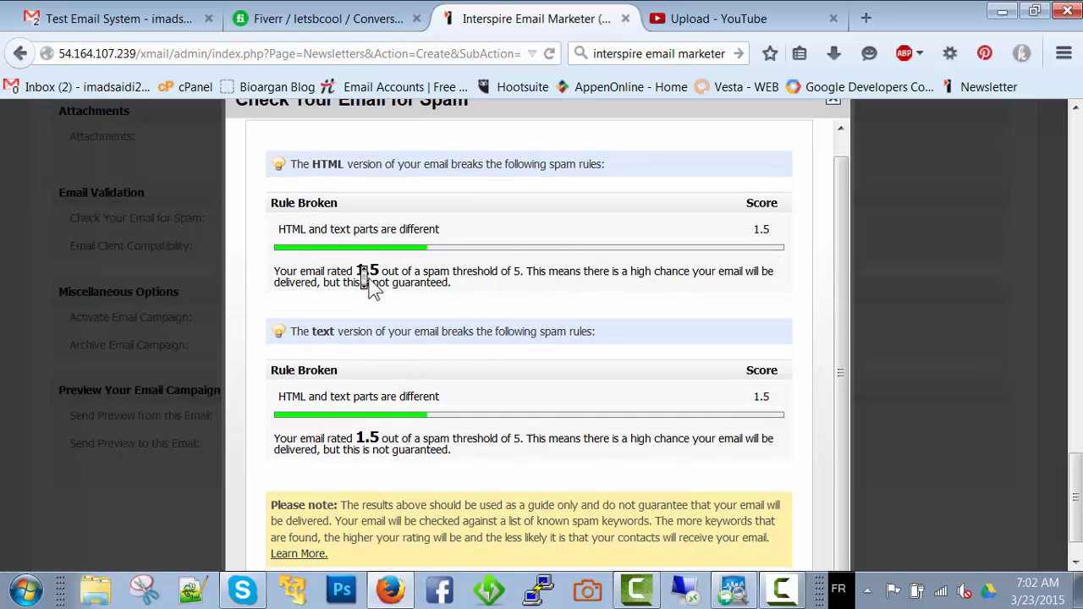
pyautogui.scroll(1, 369, 279)
pyautogui.scroll(-1, 369, 288)
pyautogui.scroll(1, 366, 284)
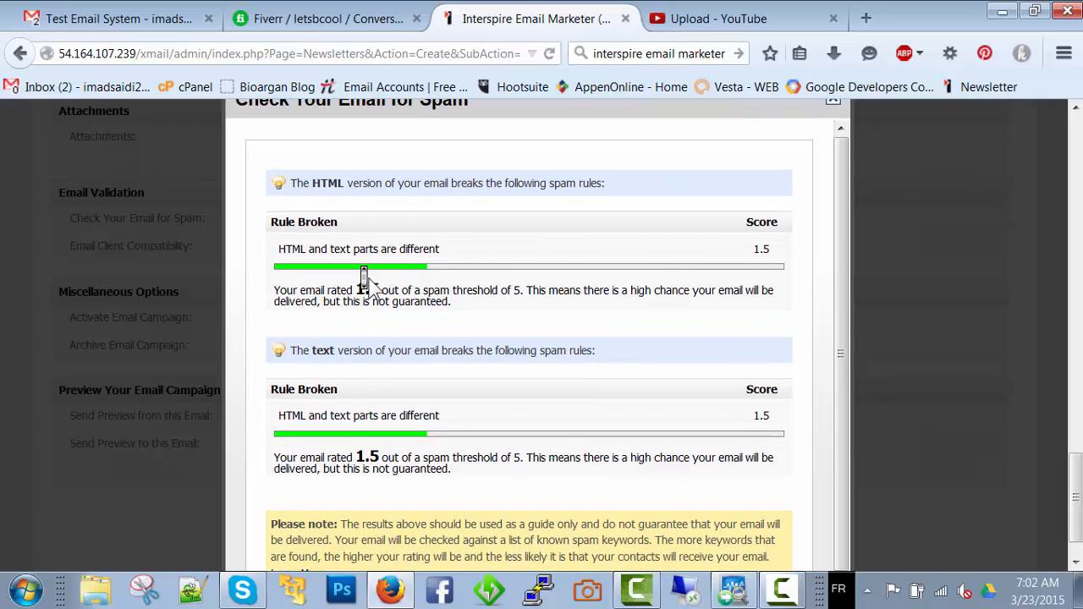
pyautogui.click(836, 108)
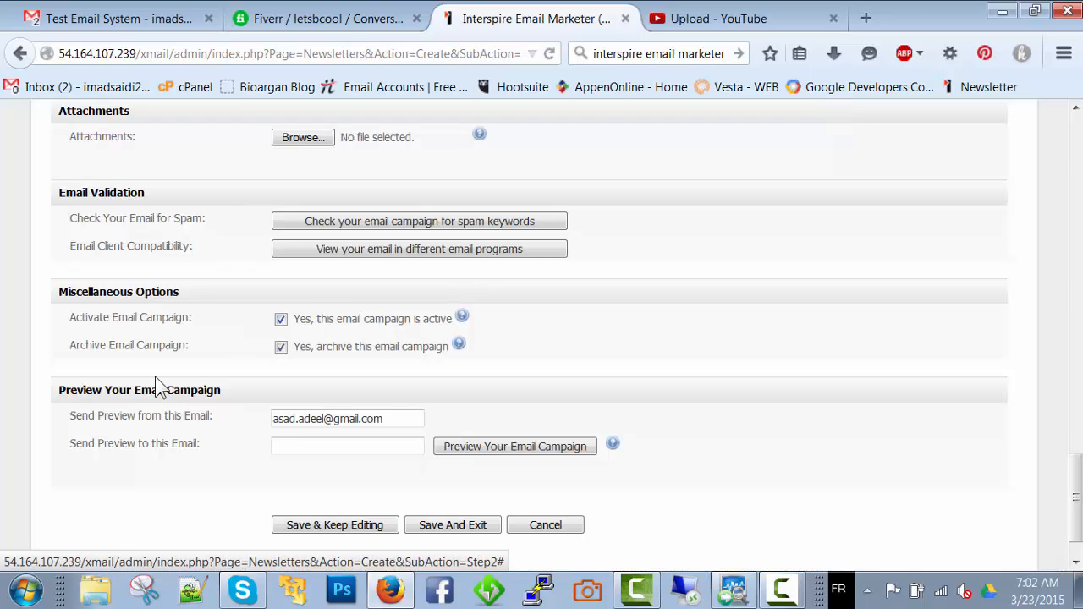
# View the email's compatibility in GMail, Hotmail, Outlook 2003, Outlook 2007 and Yahoo, and close the preview
pyautogui.click(399, 264)
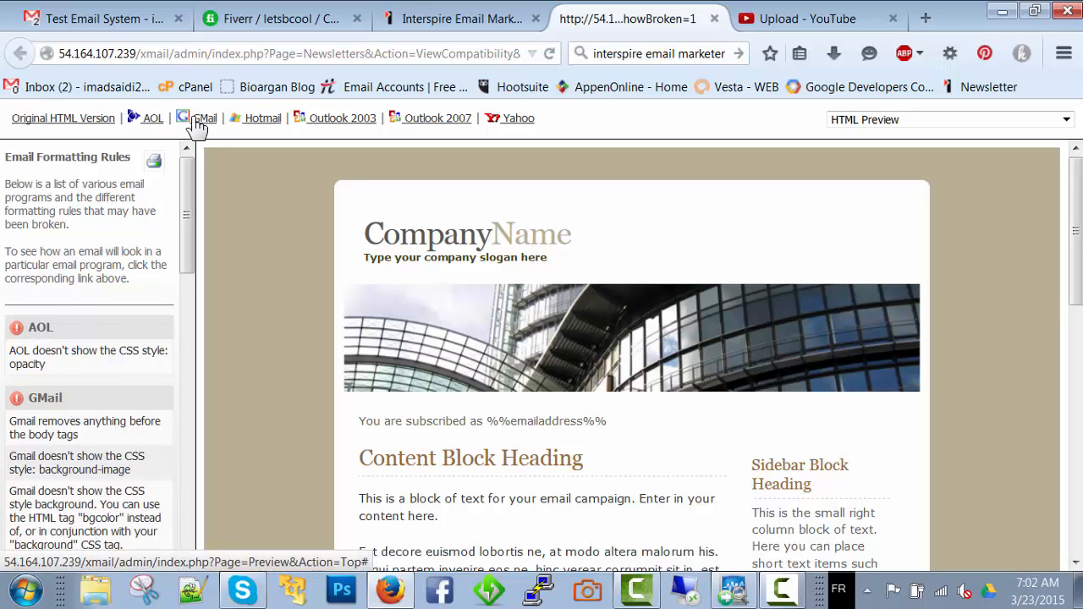
pyautogui.click(200, 120)
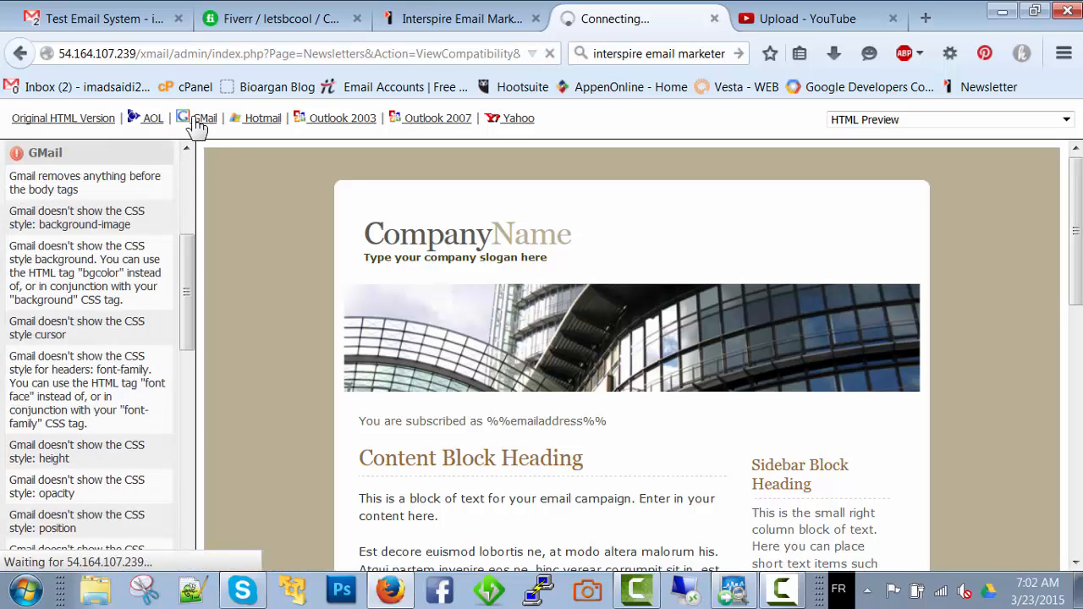
pyautogui.click(255, 124)
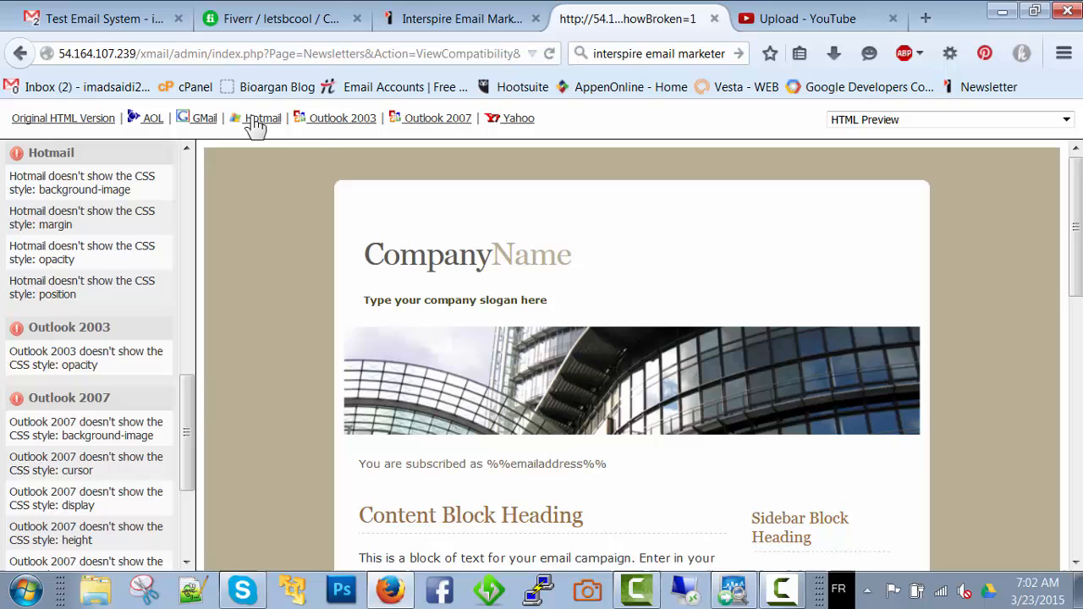
pyautogui.click(334, 126)
pyautogui.click(420, 127)
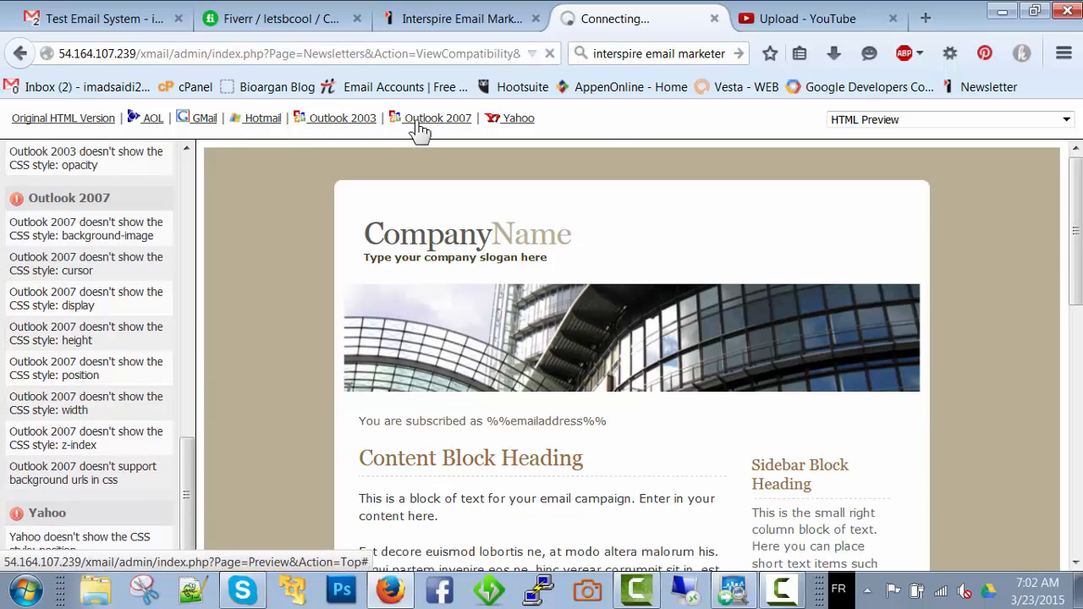
pyautogui.click(510, 125)
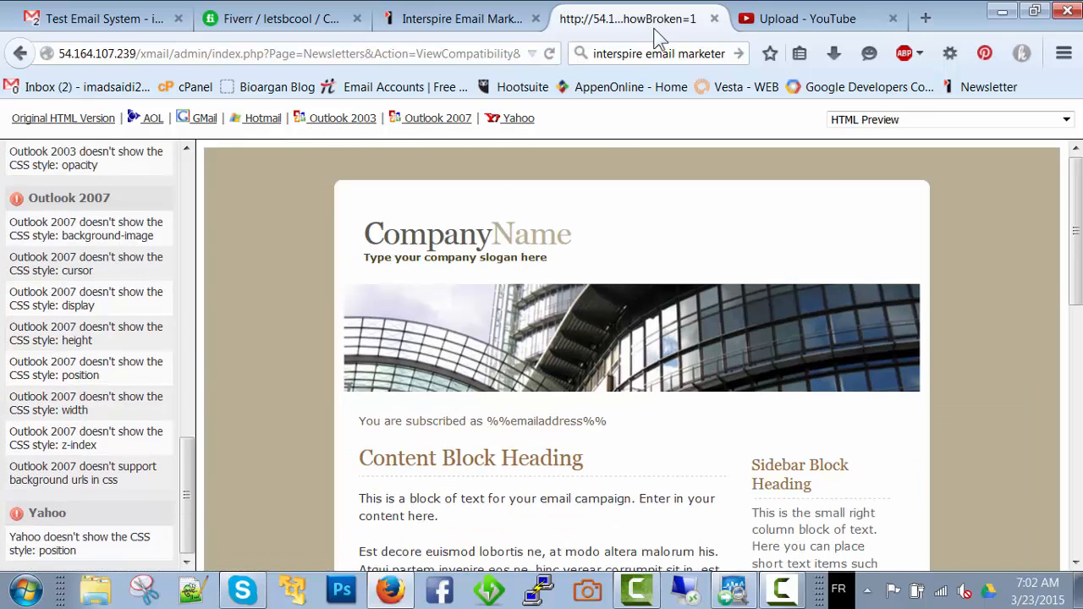
pyautogui.click(715, 19)
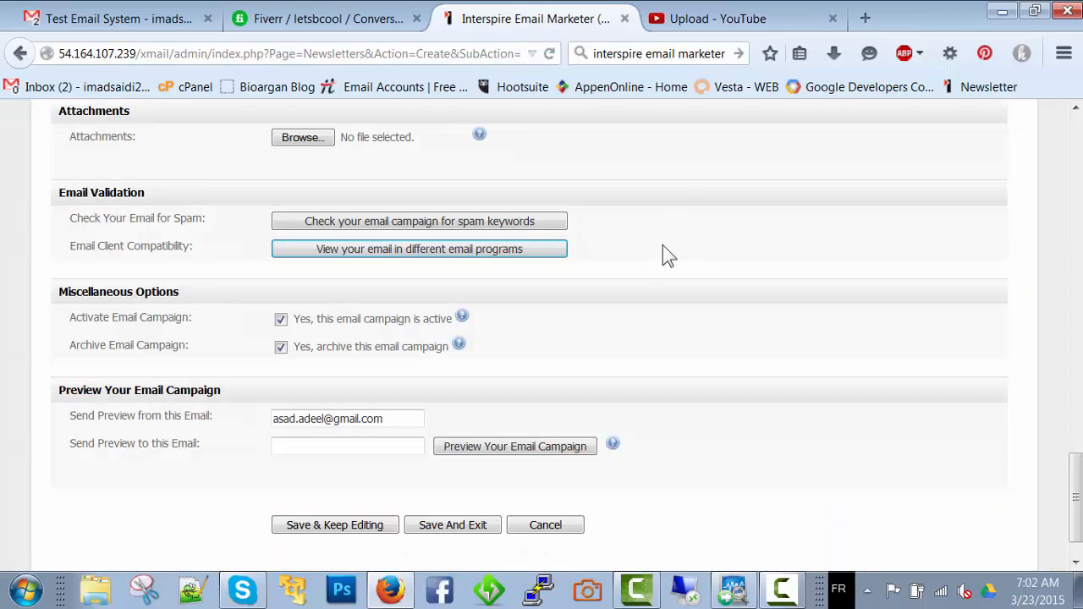
# Examine the sender and recipient email fields for sending a campaign preview, leaving both as they are
pyautogui.scroll(-1, 665, 254)
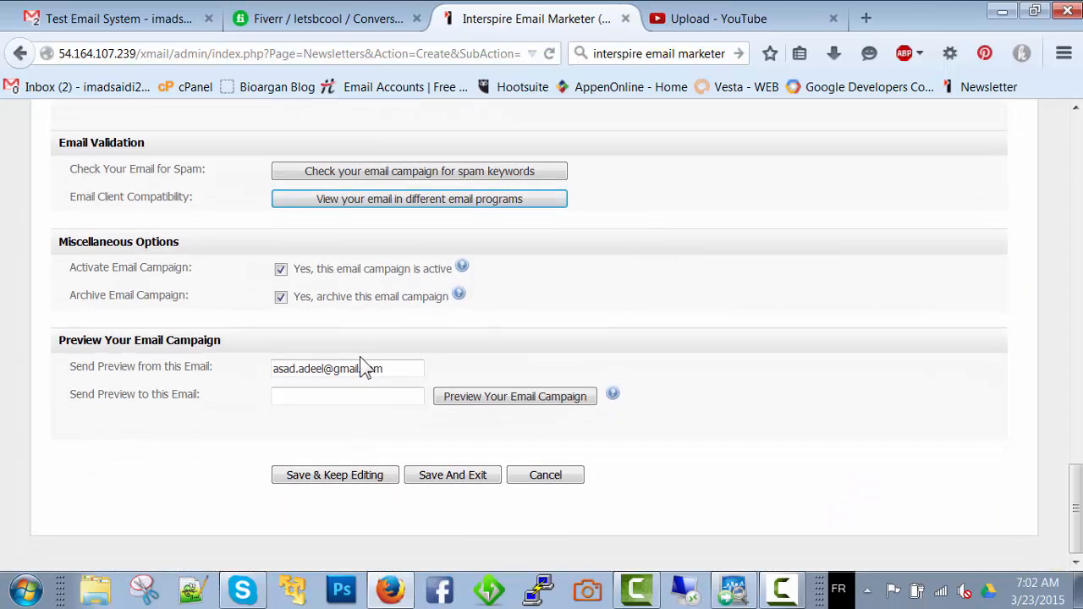
pyautogui.click(347, 394)
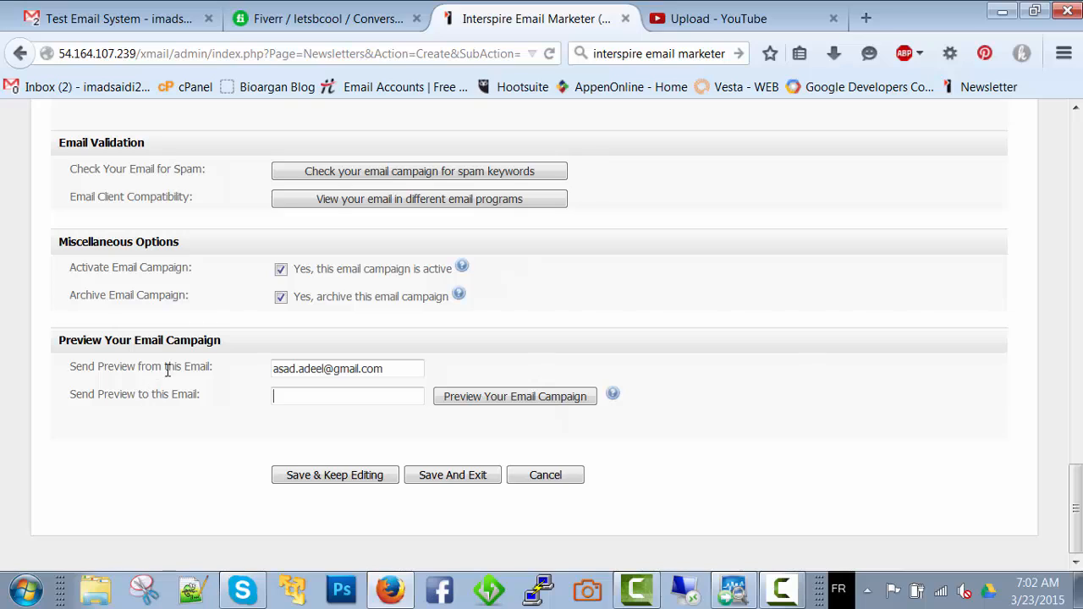
pyautogui.click(355, 394)
pyautogui.click(351, 374)
pyautogui.doubleClick(351, 373)
pyautogui.tripleClick(351, 373)
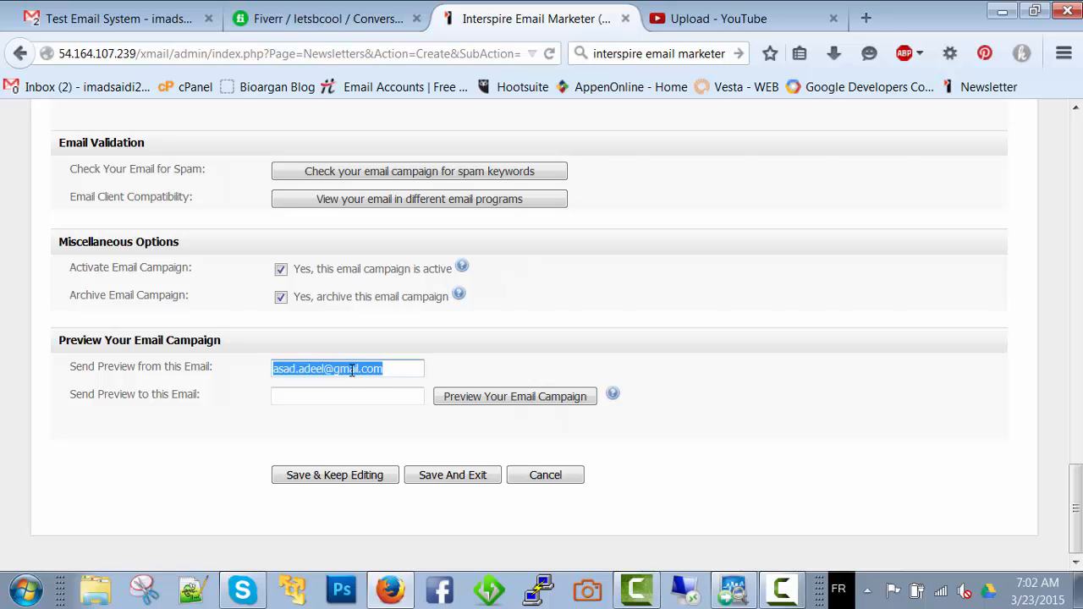
pyautogui.doubleClick(351, 372)
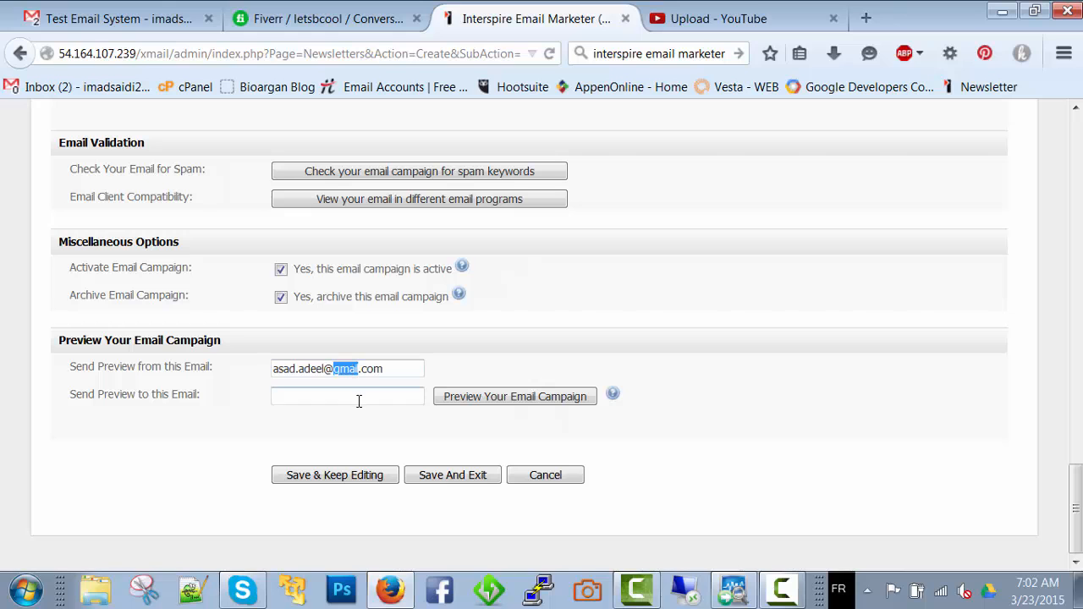
pyautogui.click(359, 396)
# Save the email campaign and exit to the campaign list
pyautogui.scroll(20, 359, 396)
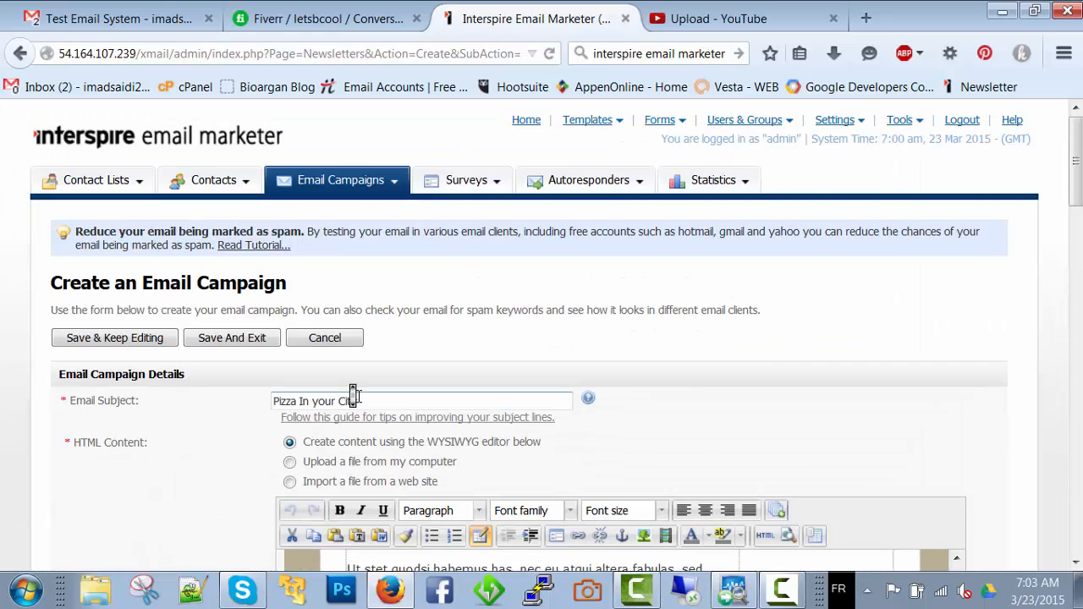
pyautogui.scroll(-20, 359, 396)
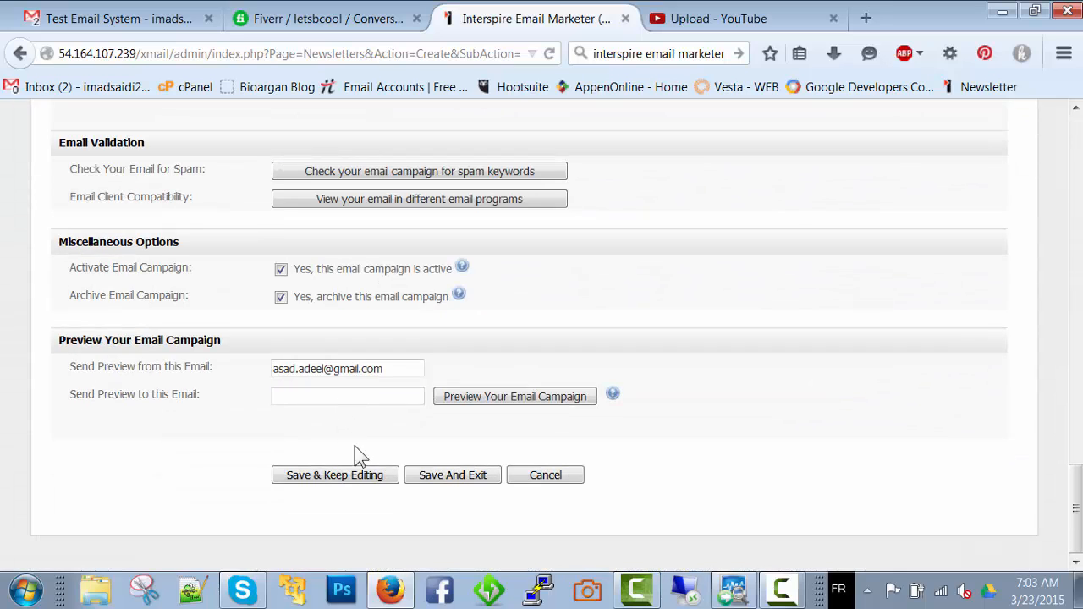
pyautogui.click(458, 477)
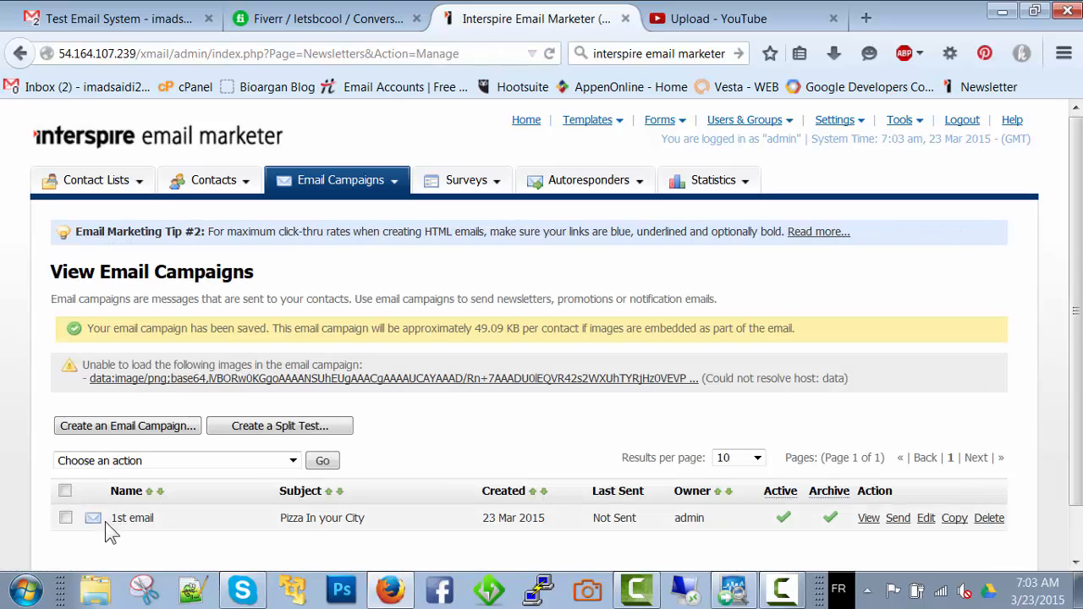
# Review the saved "1st email" campaign's name, subject and available actions in the campaign list
pyautogui.moveTo(115, 521); pyautogui.dragTo(319, 523)
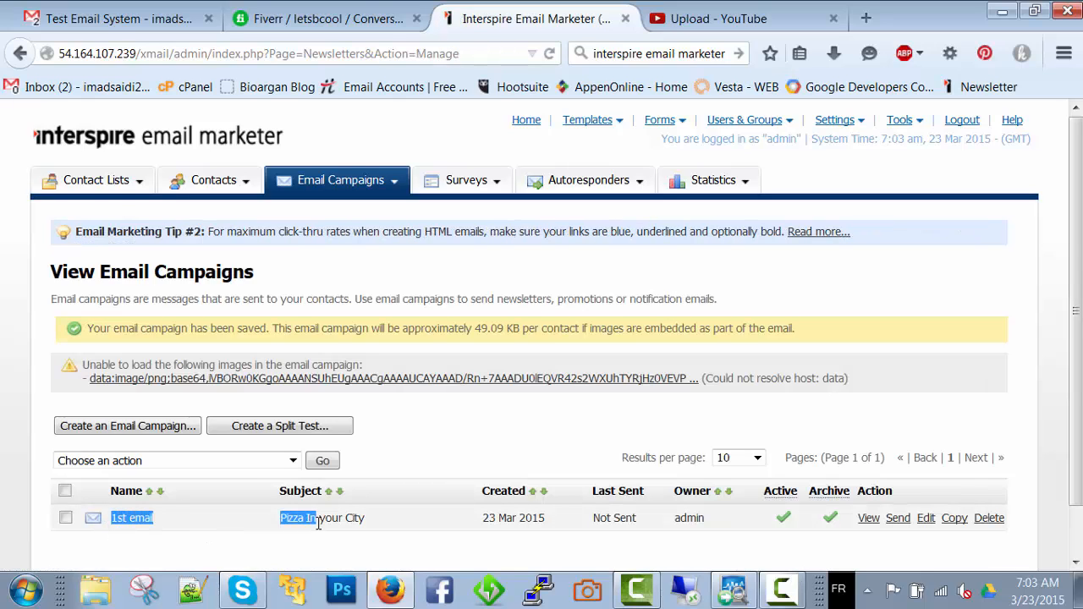
pyautogui.click(455, 454)
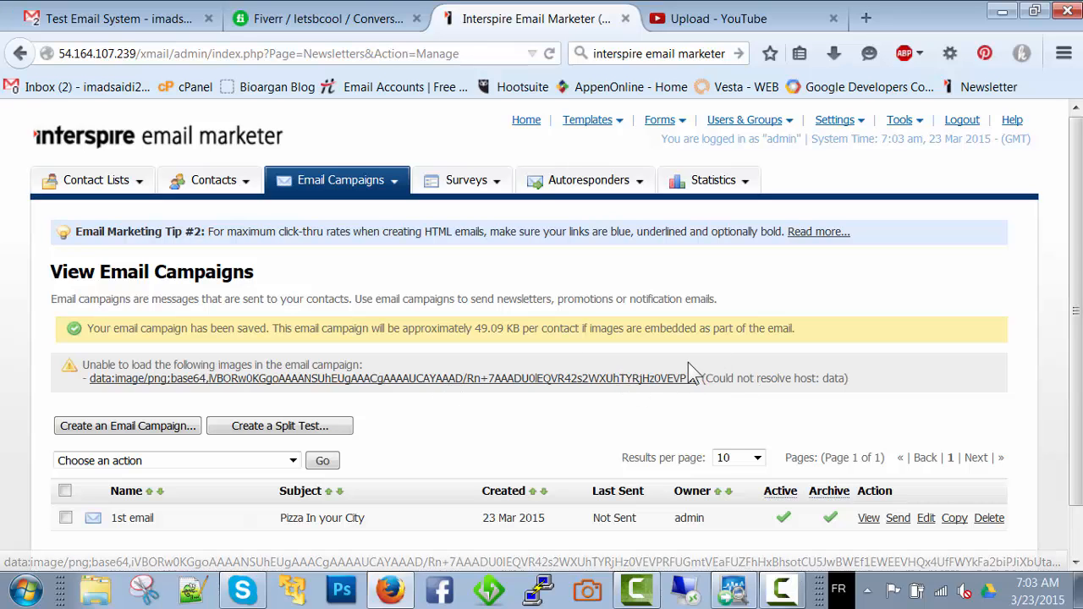
pyautogui.scroll(-1, 684, 360)
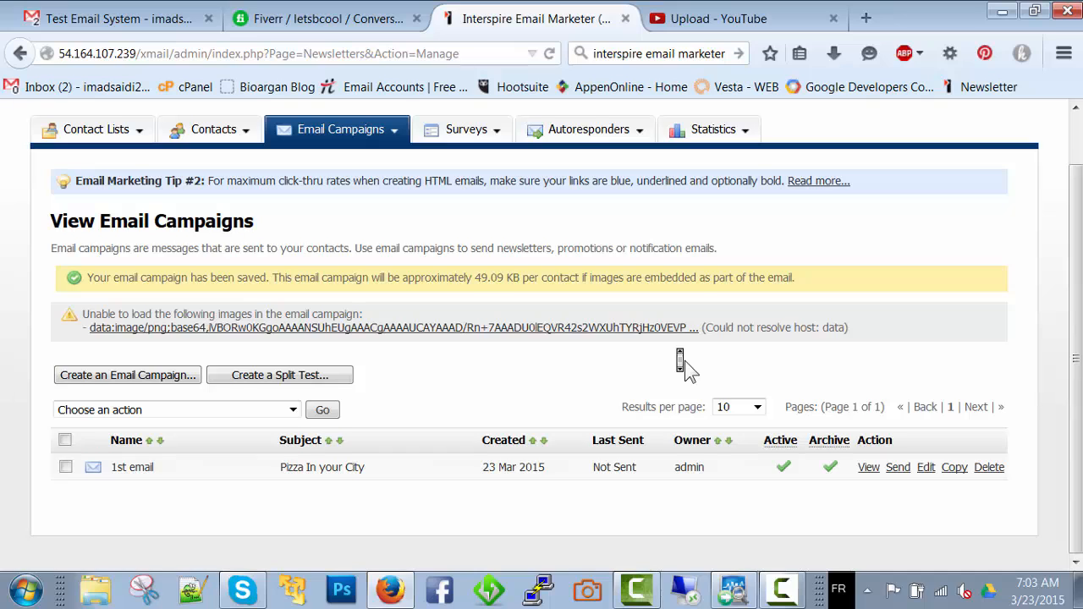
pyautogui.scroll(1, 685, 364)
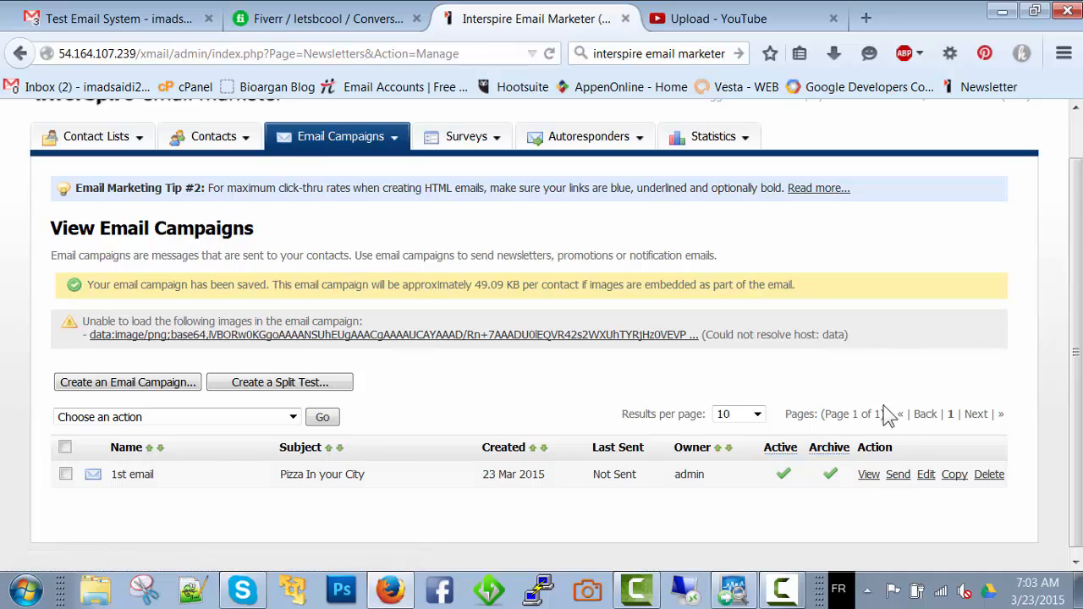
# Try to send the "1st email" campaign to all contacts in the CL1 contact list, proceeding past the recipient selection
pyautogui.click(899, 476)
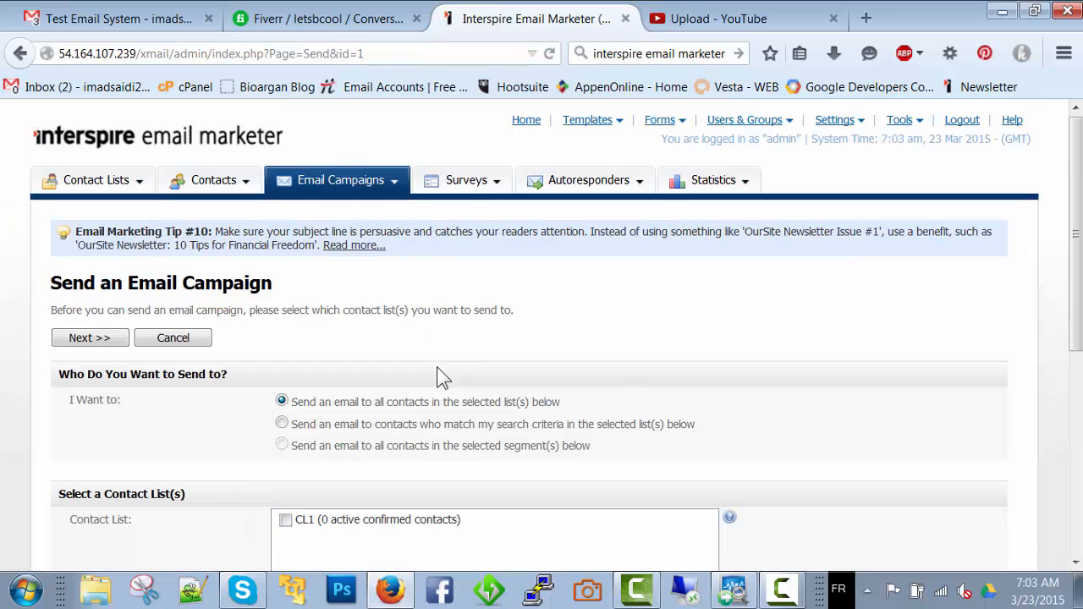
pyautogui.scroll(-3, 437, 367)
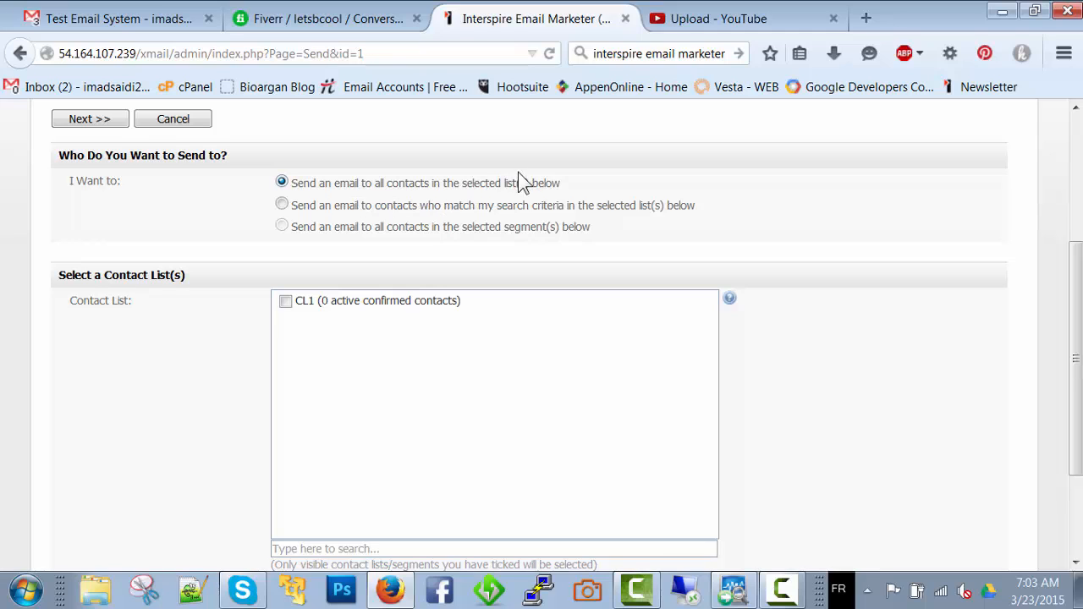
pyautogui.click(286, 302)
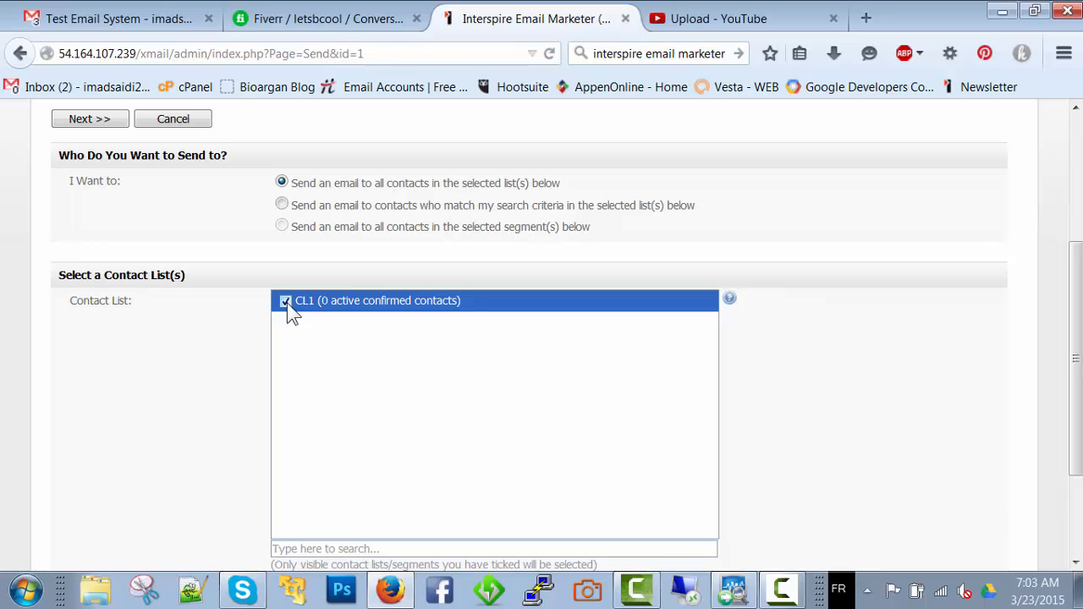
pyautogui.scroll(-3, 287, 303)
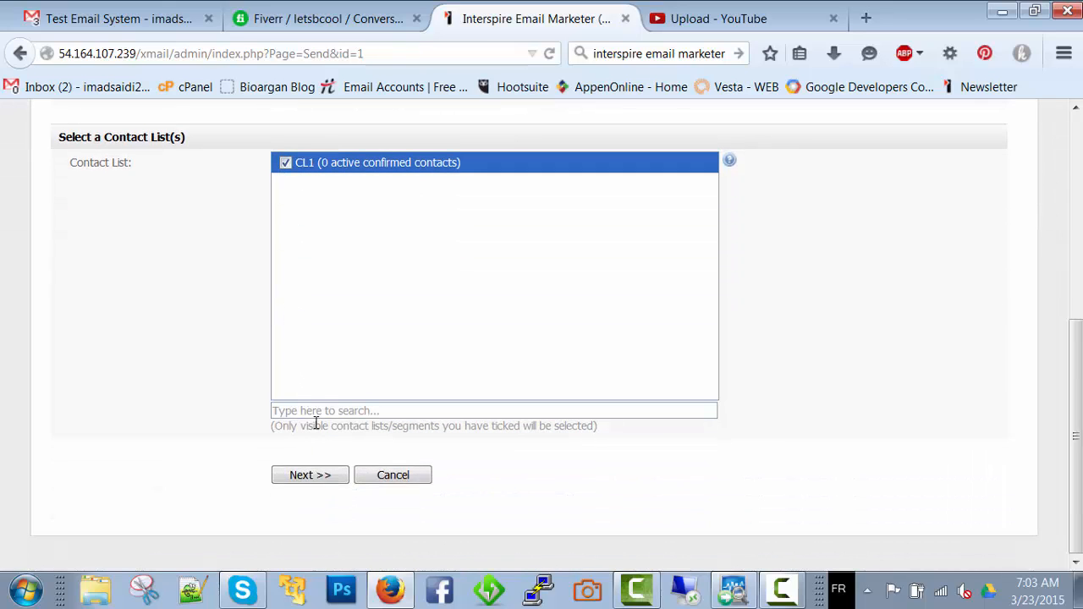
pyautogui.click(320, 479)
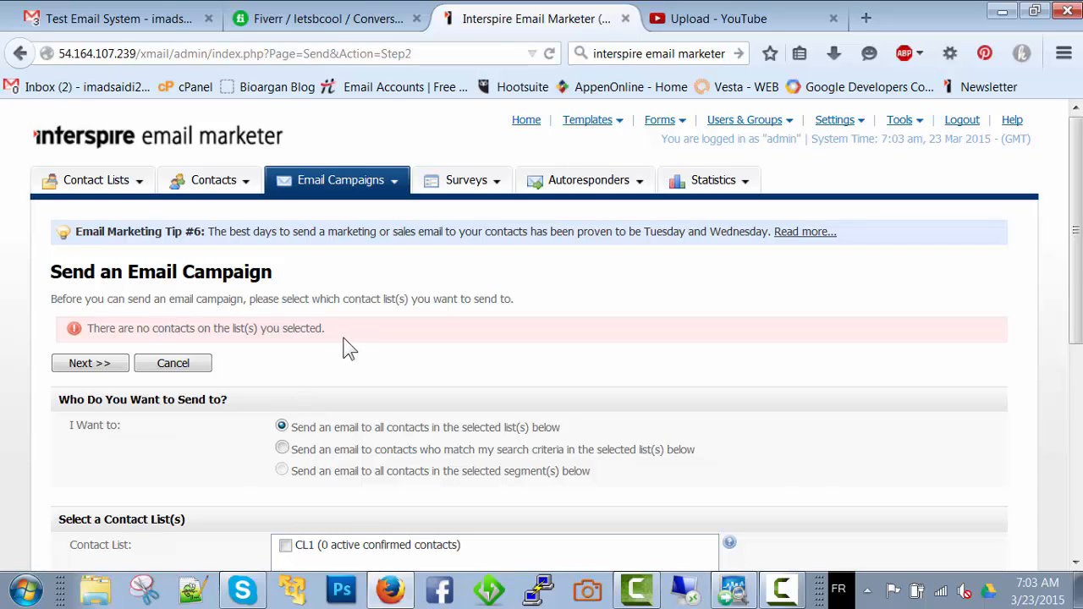
# Examine the recipient options and the contact list selection for sending the email campaign
pyautogui.scroll(-5, 350, 347)
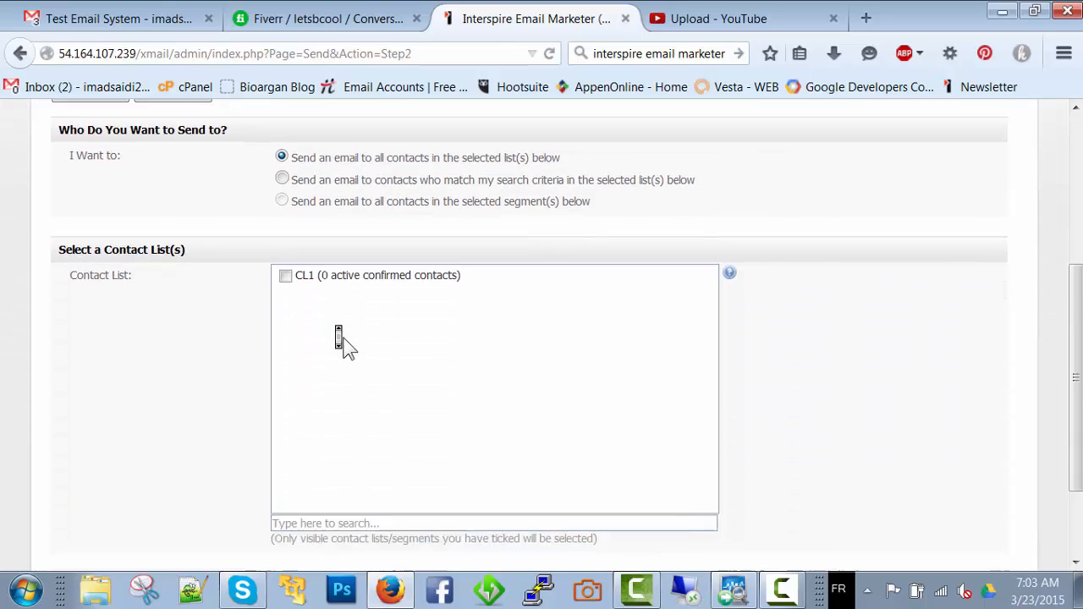
pyautogui.scroll(3, 349, 347)
pyautogui.scroll(-3, 350, 347)
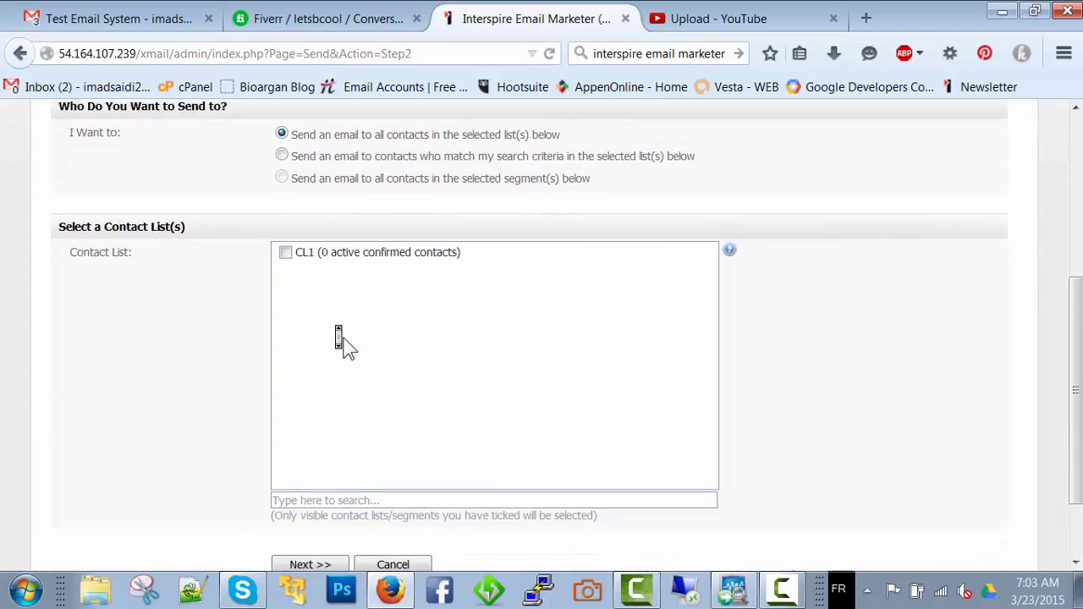
pyautogui.scroll(5, 350, 347)
pyautogui.scroll(-2, 350, 347)
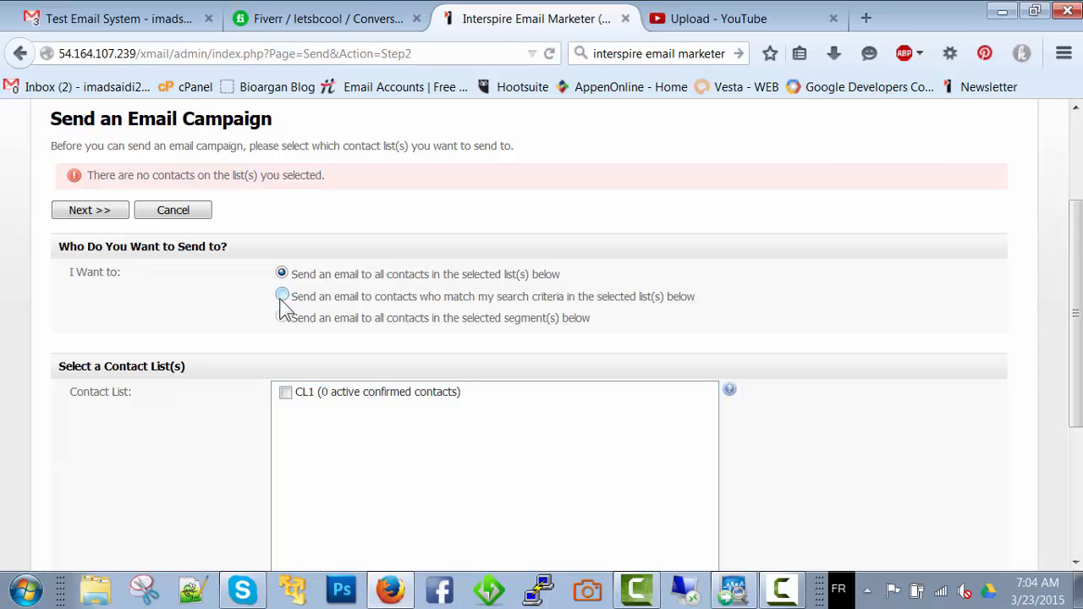
pyautogui.scroll(-3, 249, 308)
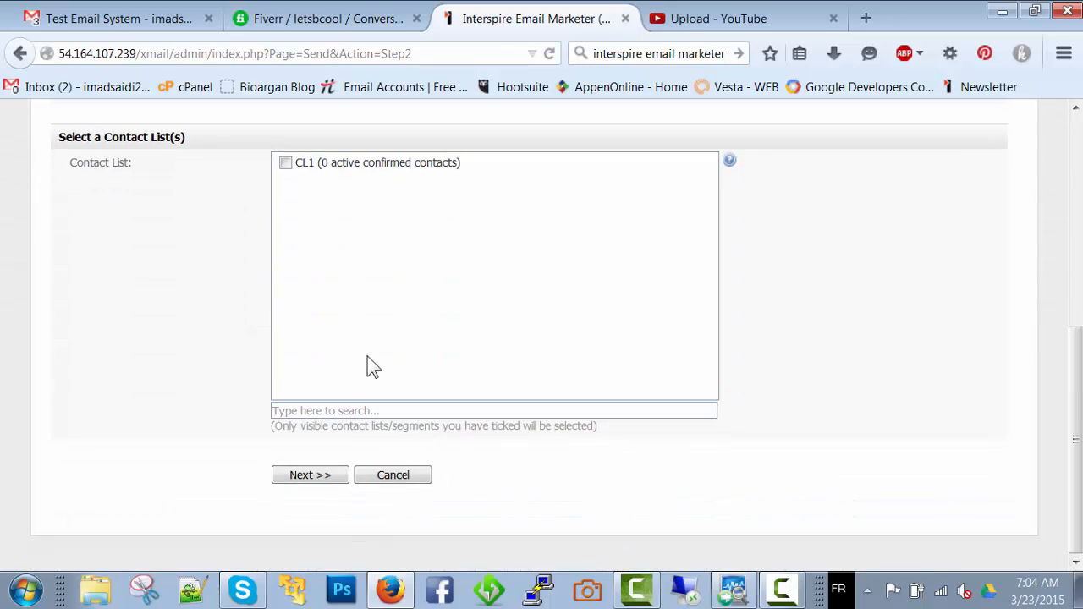